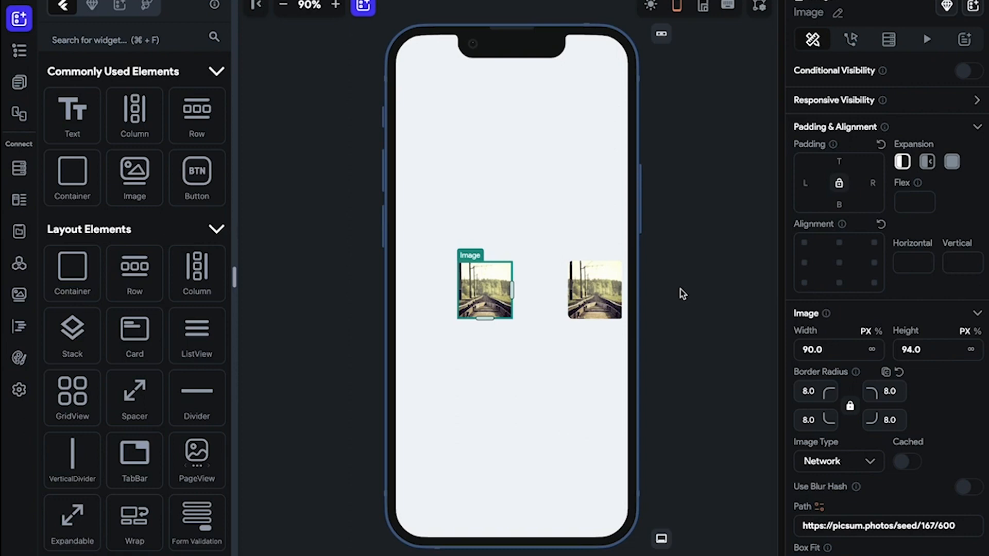
# Step: Delete the row of images from the page and add a Column in its place
pyautogui.click(546, 297)
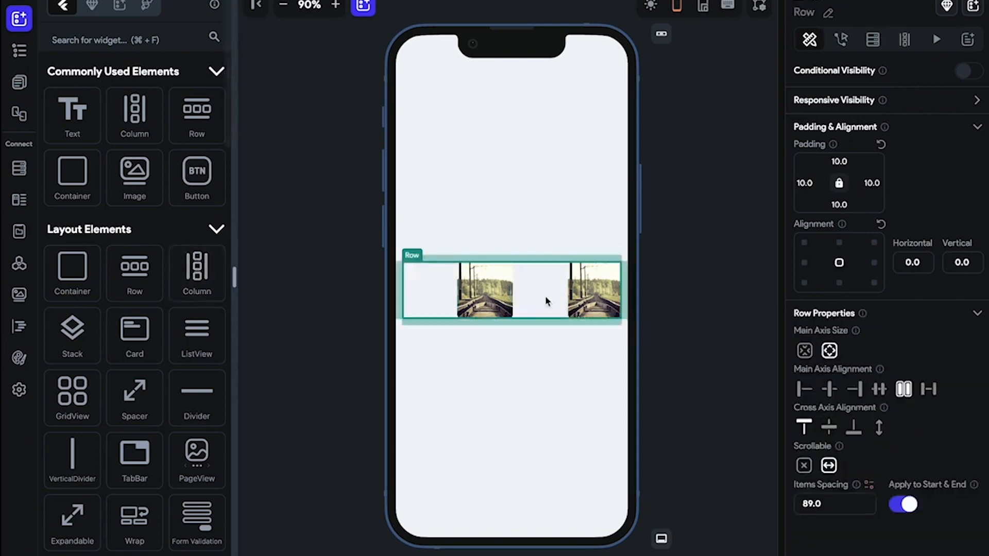
pyautogui.press('Delete')
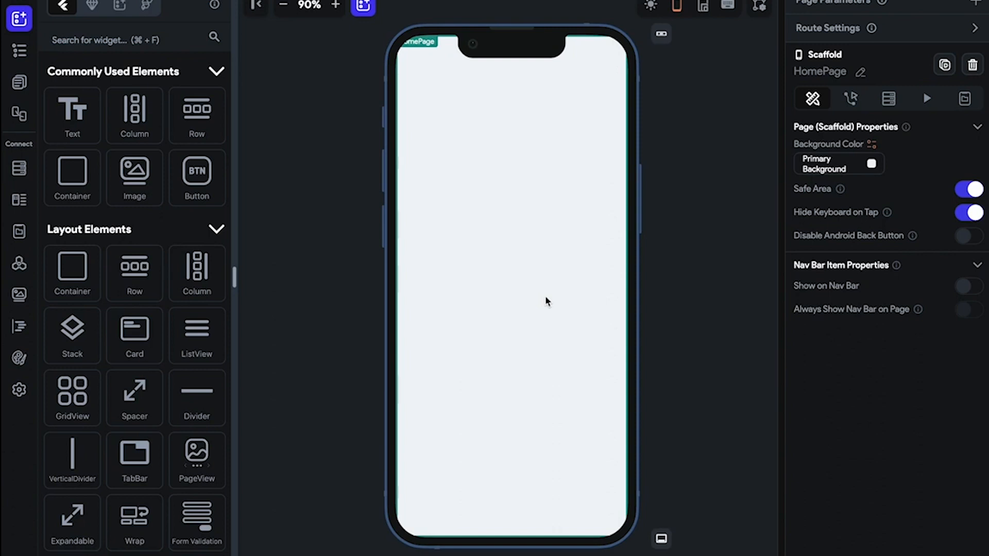
pyautogui.moveTo(197, 265); pyautogui.dragTo(474, 268)
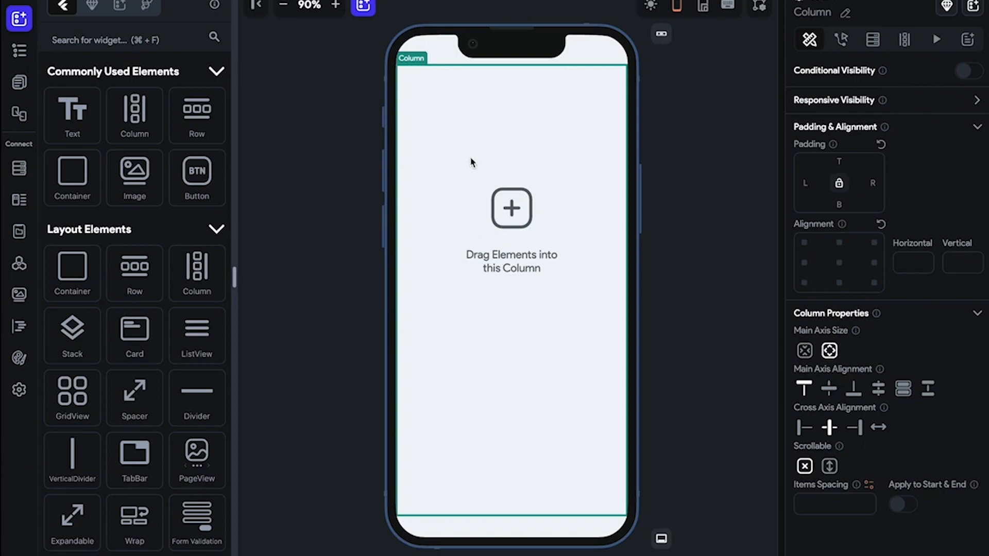
# Step: Add a Container to the column and duplicate it twice
pyautogui.moveTo(72, 172); pyautogui.dragTo(443, 88)
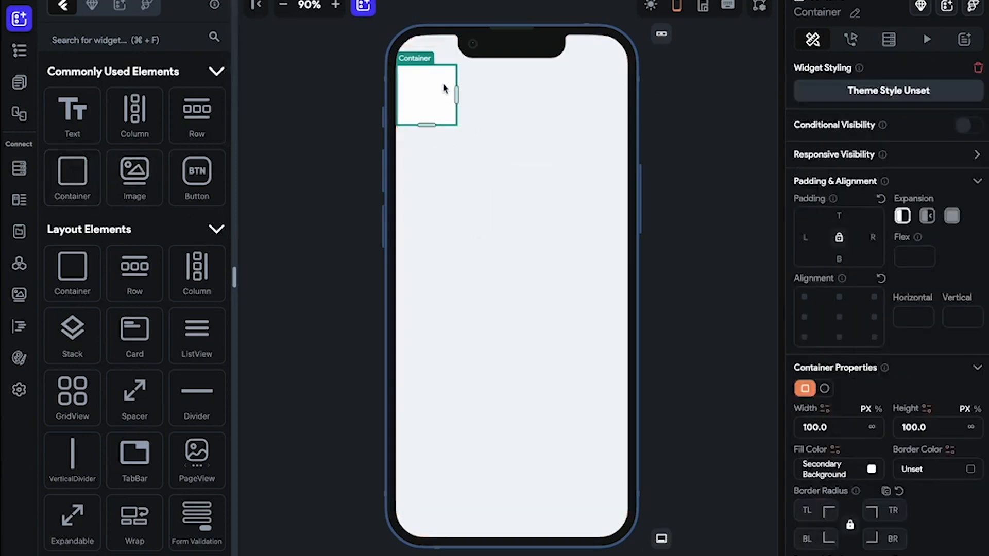
pyautogui.rightClick(438, 88)
pyautogui.click(465, 139)
pyautogui.rightClick(432, 91)
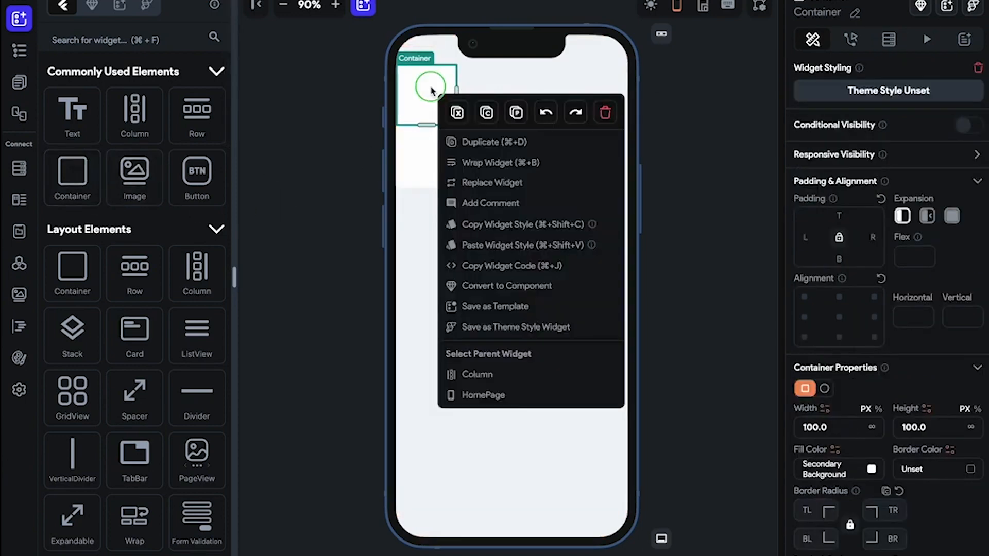
pyautogui.click(452, 140)
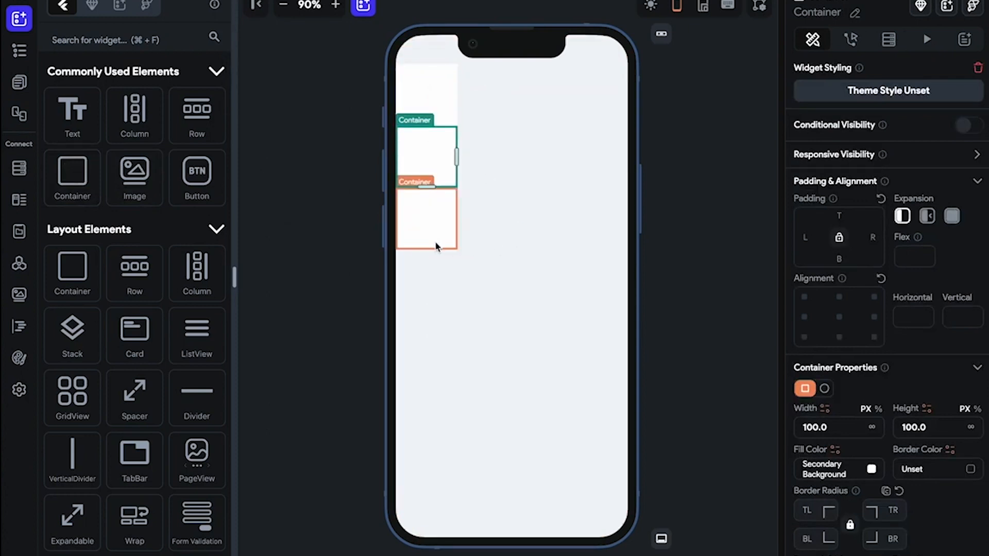
# Step: Select the column and set its items spacing to 10
pyautogui.click(441, 290)
pyautogui.write('10')
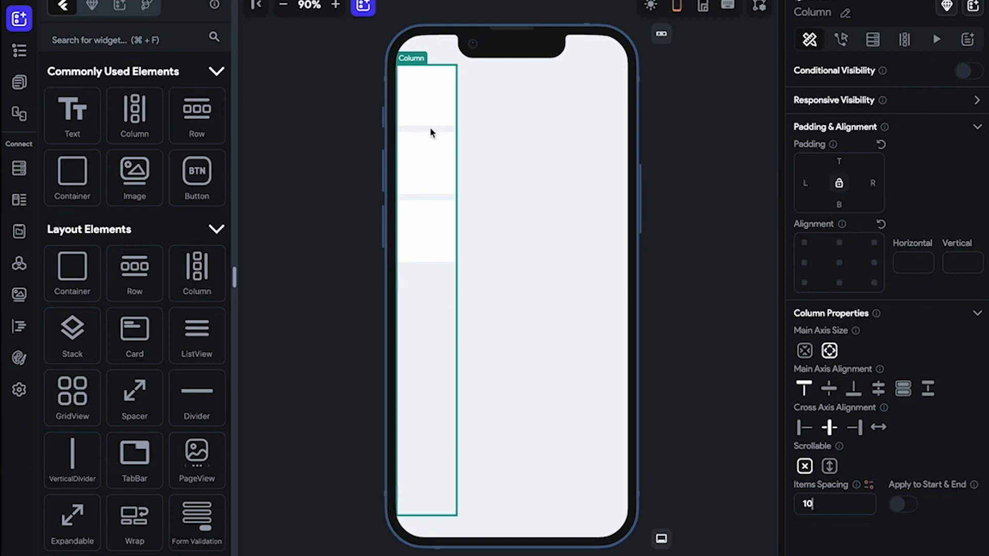
# Step: Delete all three containers from the column
pyautogui.click(415, 114)
pyautogui.press('Delete')
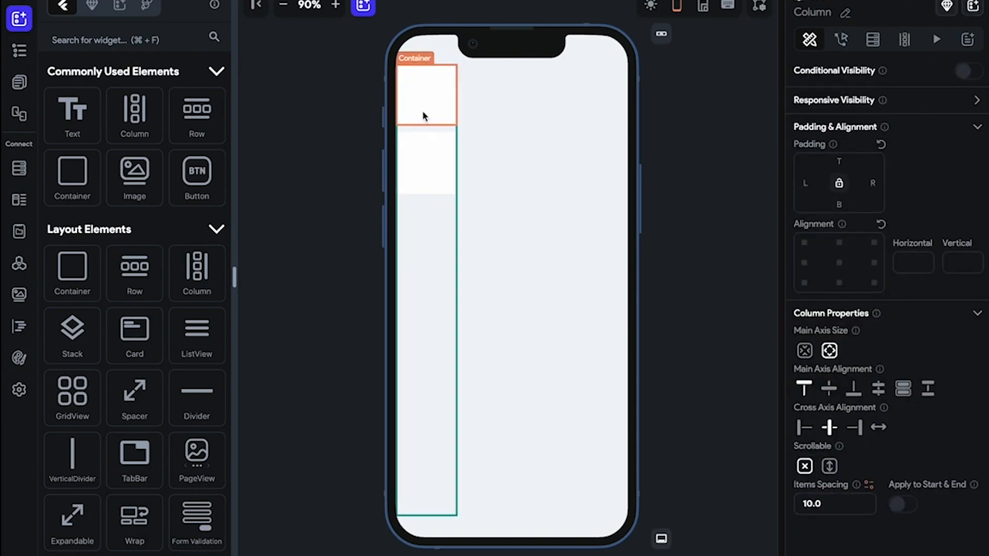
pyautogui.click(423, 115)
pyautogui.press('Delete')
pyautogui.click(423, 115)
pyautogui.press('Delete')
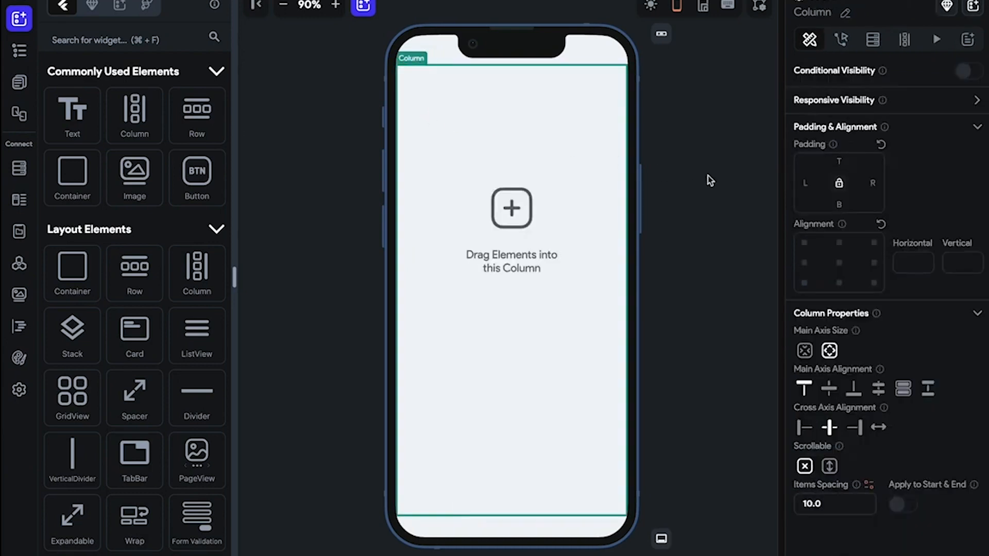
pyautogui.press('XF86MonBrightnessUp')
pyautogui.press('XF86MonBrightnessUp')
pyautogui.press('XF86MonBrightnessUp')
pyautogui.press('XF86MonBrightnessUp')
pyautogui.press('XF86MonBrightnessUp')
pyautogui.press('XF86MonBrightnessUp')
pyautogui.press('XF86MonBrightnessUp')
pyautogui.moveTo(537, 66); pyautogui.dragTo(539, 425)
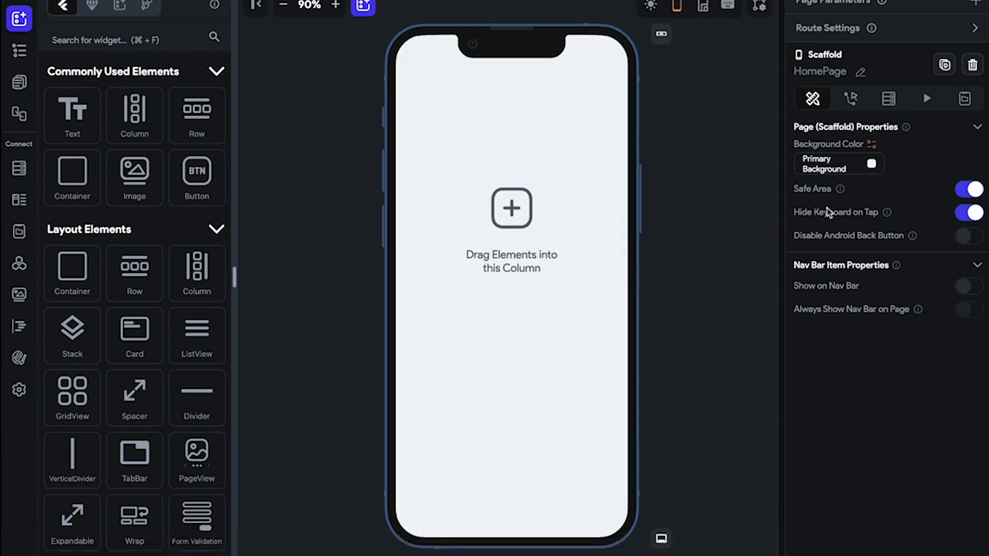
# Step: Set the empty column's main axis size to minimum and place a Container inside it
pyautogui.click(592, 263)
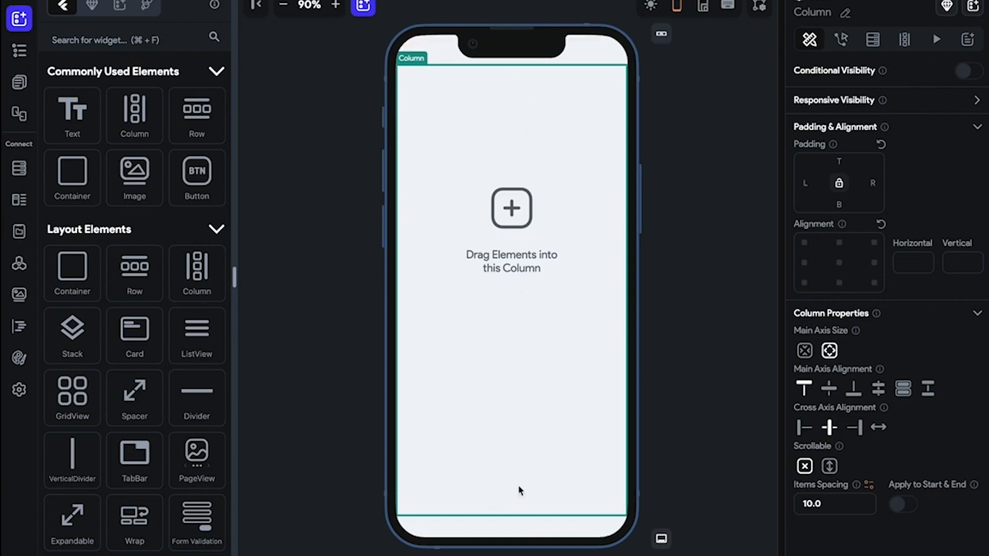
pyautogui.click(804, 351)
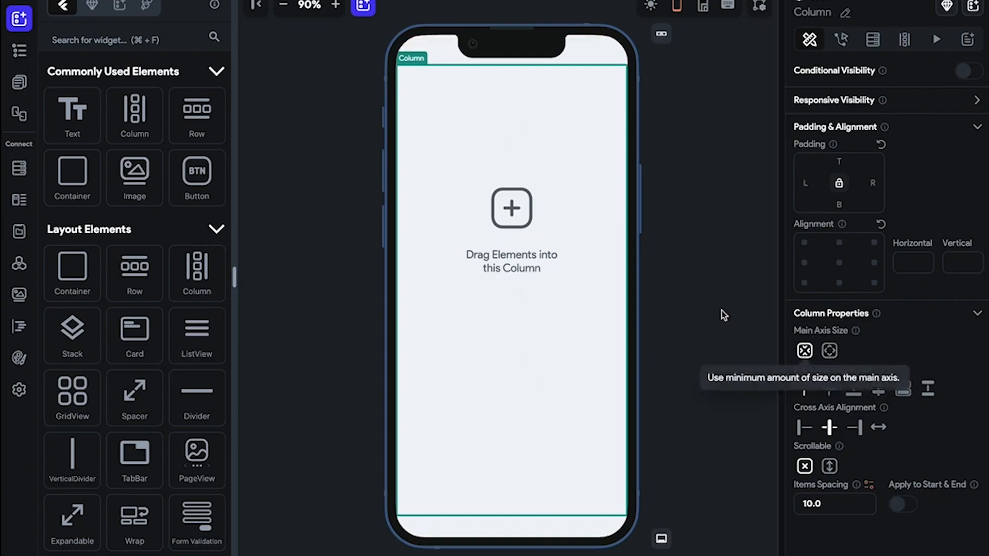
pyautogui.moveTo(72, 173); pyautogui.dragTo(468, 193)
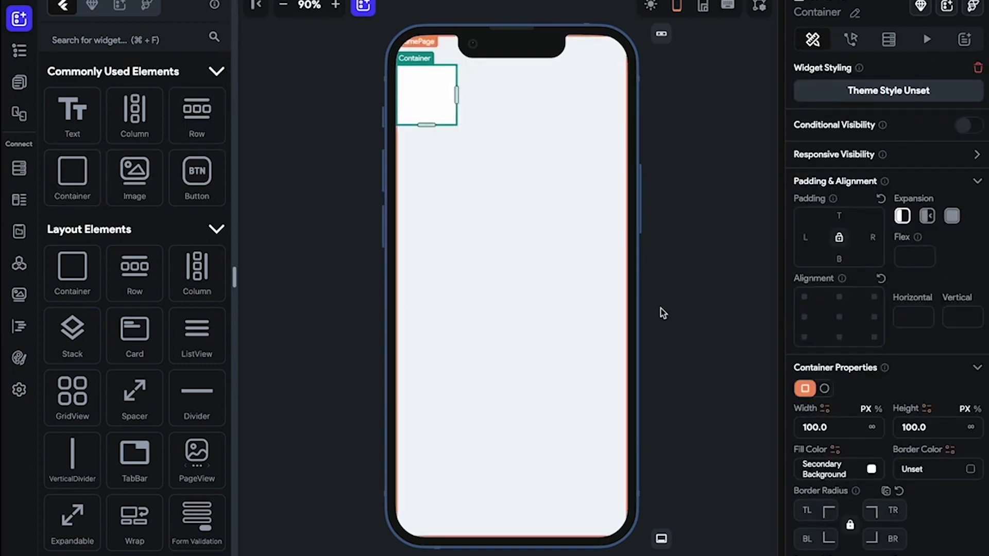
# Step: Select the container's parent column and set its main axis size to maximum
pyautogui.rightClick(433, 127)
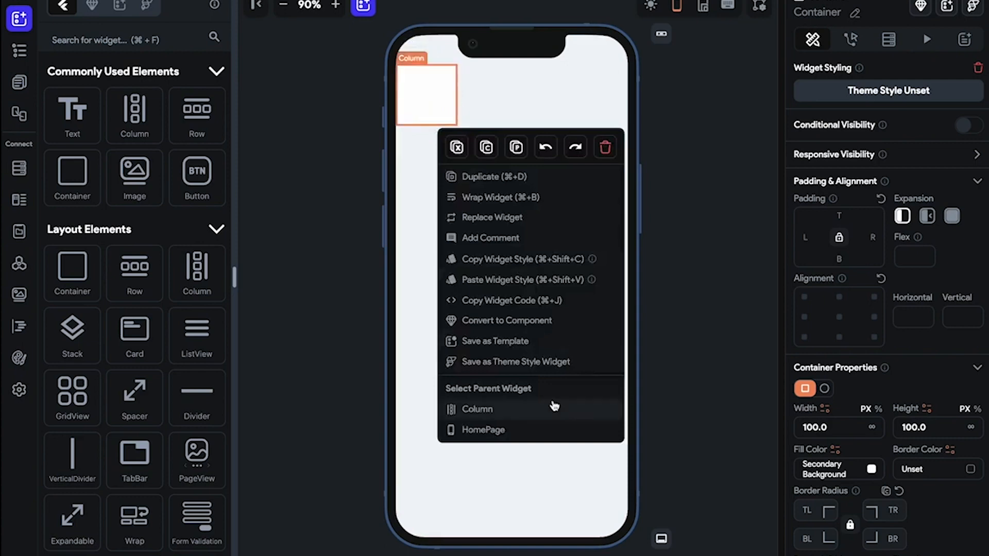
pyautogui.click(553, 407)
pyautogui.click(829, 350)
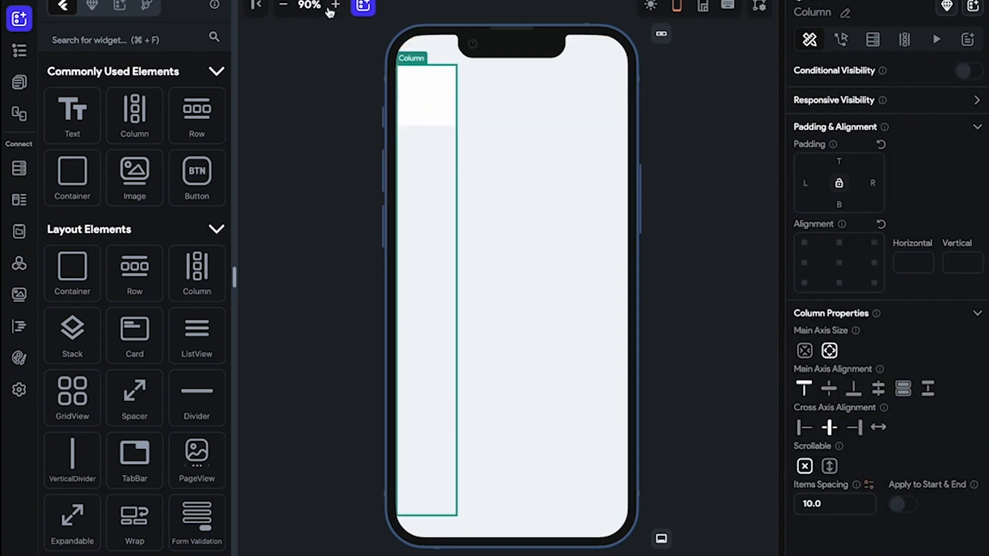
# Step: Try the minimum main axis size on the column, restore the maximum, and compare the container's bounds with the column's
pyautogui.click(330, 7)
pyautogui.click(330, 7)
pyautogui.click(343, 241)
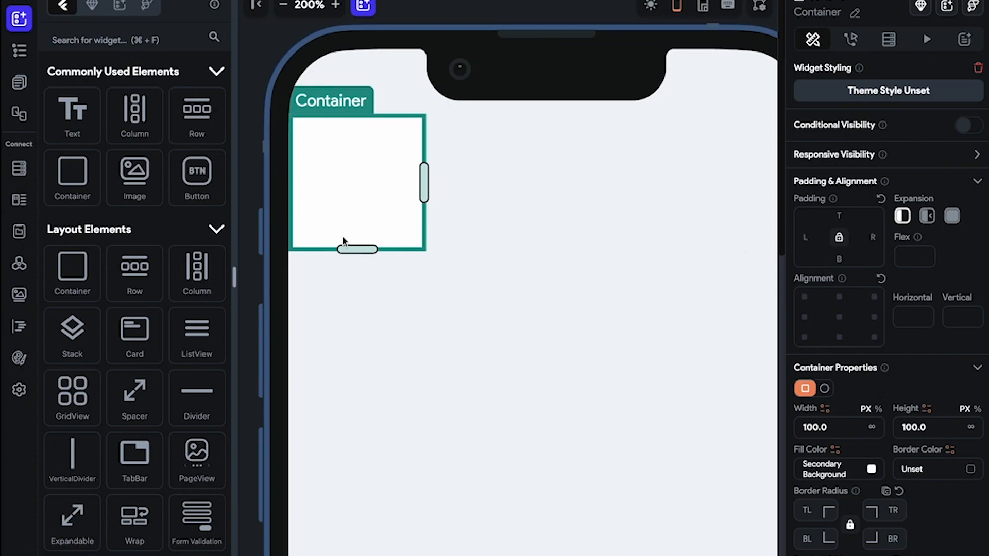
pyautogui.click(357, 289)
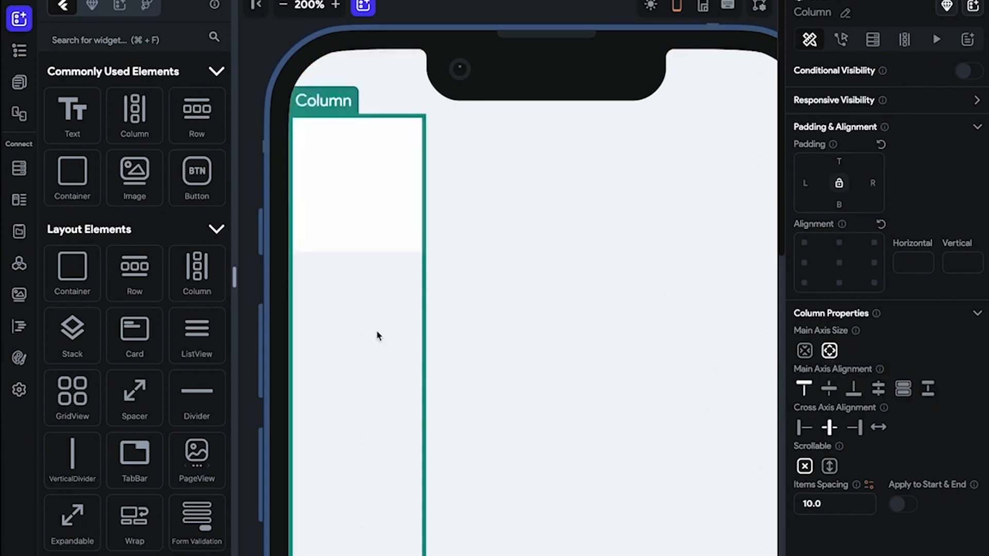
pyautogui.click(804, 351)
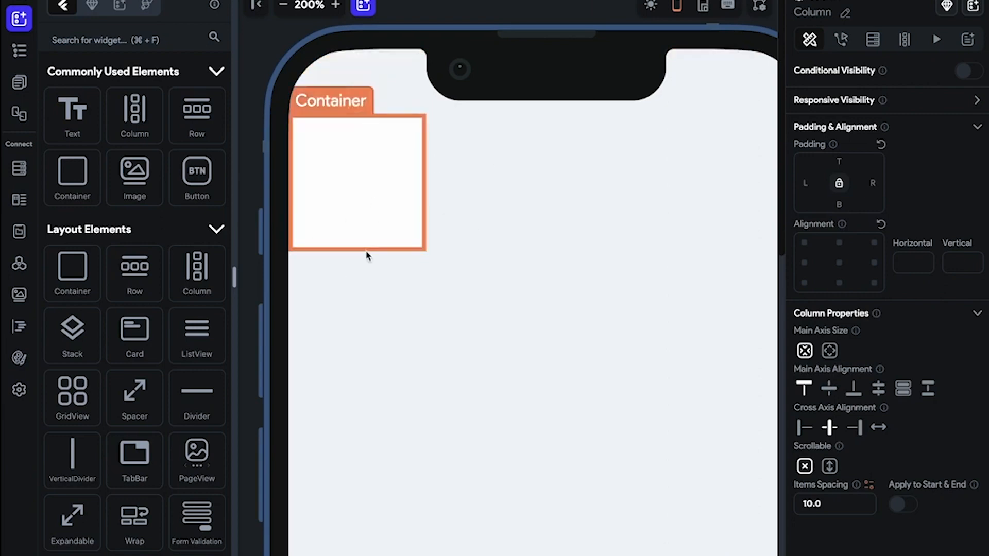
pyautogui.click(829, 351)
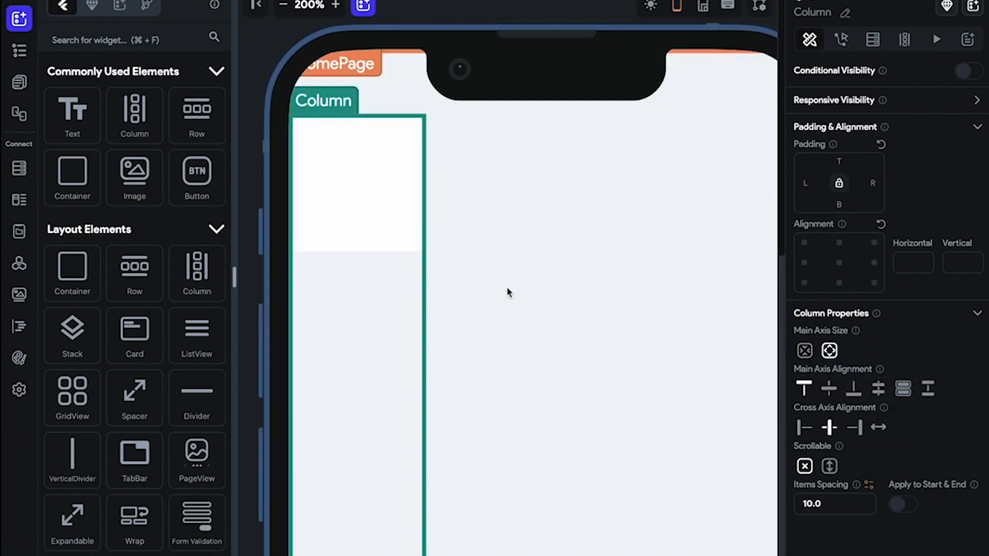
pyautogui.scroll(-1, 465, 256)
pyautogui.click(394, 191)
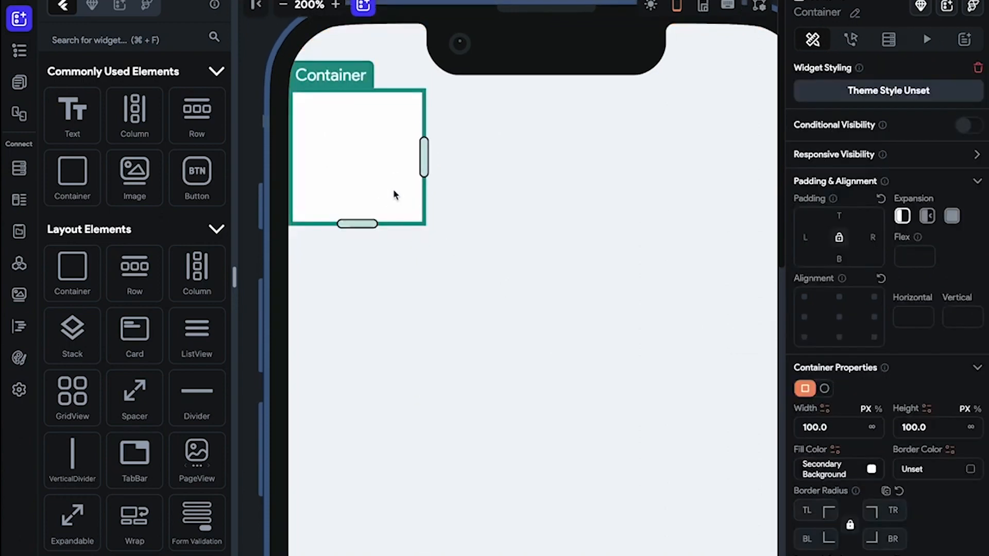
pyautogui.click(402, 363)
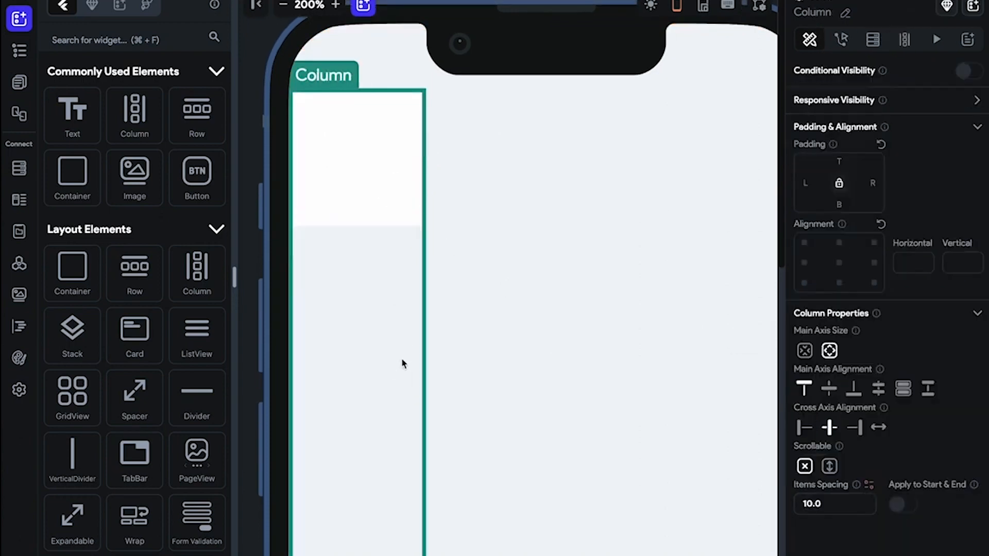
# Step: Preview the column on a resizable canvas stretched taller, and return to the phone preview
pyautogui.click(282, 15)
pyautogui.click(281, 15)
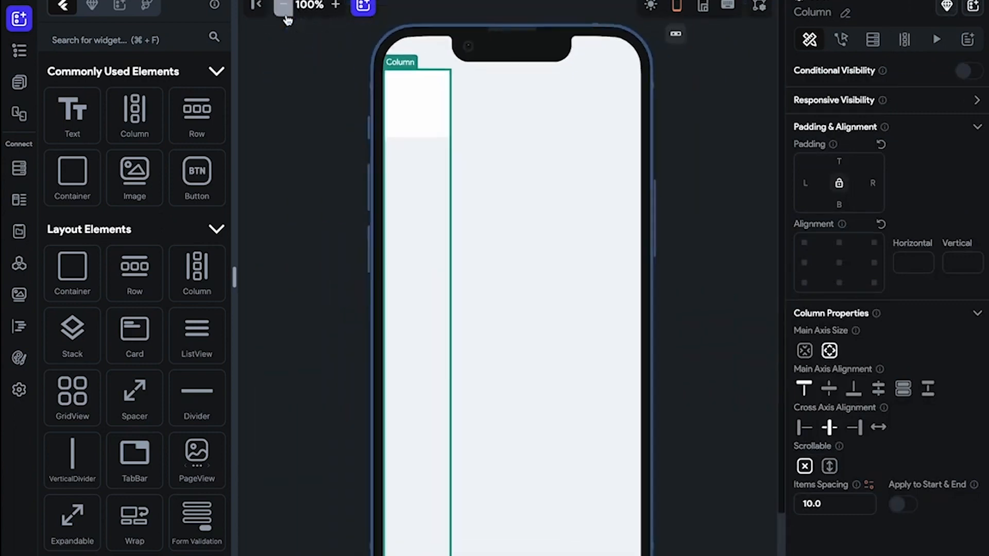
pyautogui.click(281, 16)
pyautogui.click(710, 7)
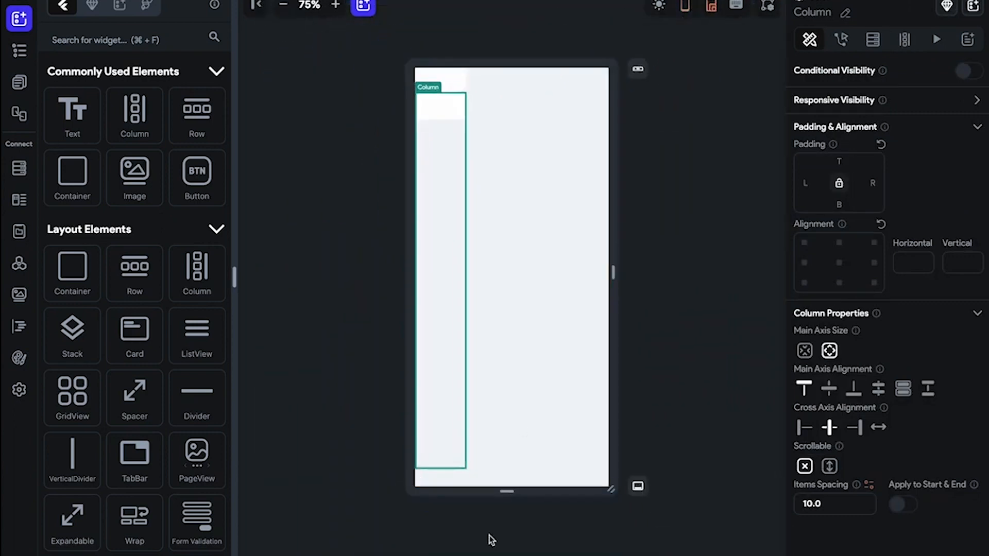
pyautogui.moveTo(502, 494); pyautogui.dragTo(506, 530)
pyautogui.click(458, 406)
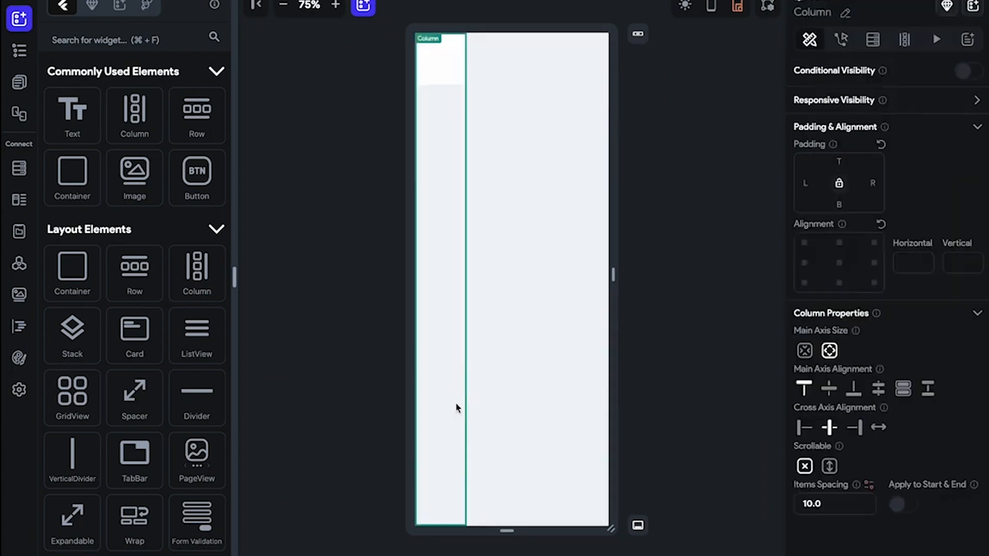
pyautogui.click(737, 5)
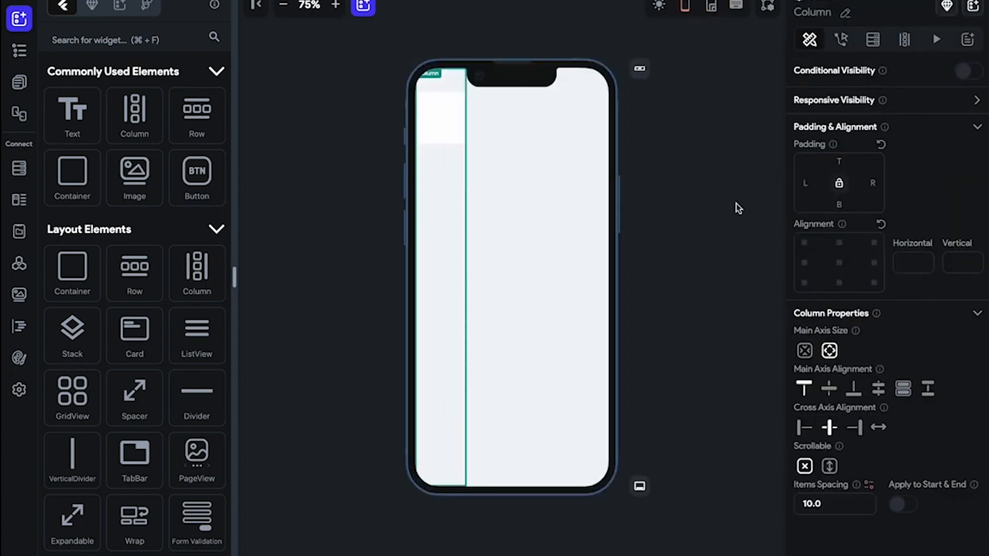
pyautogui.click(737, 203)
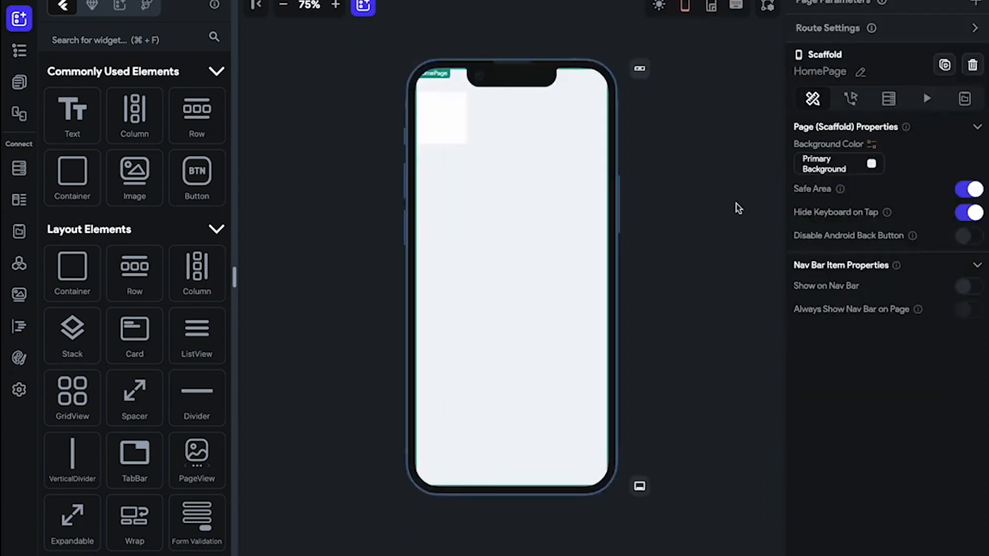
pyautogui.click(432, 242)
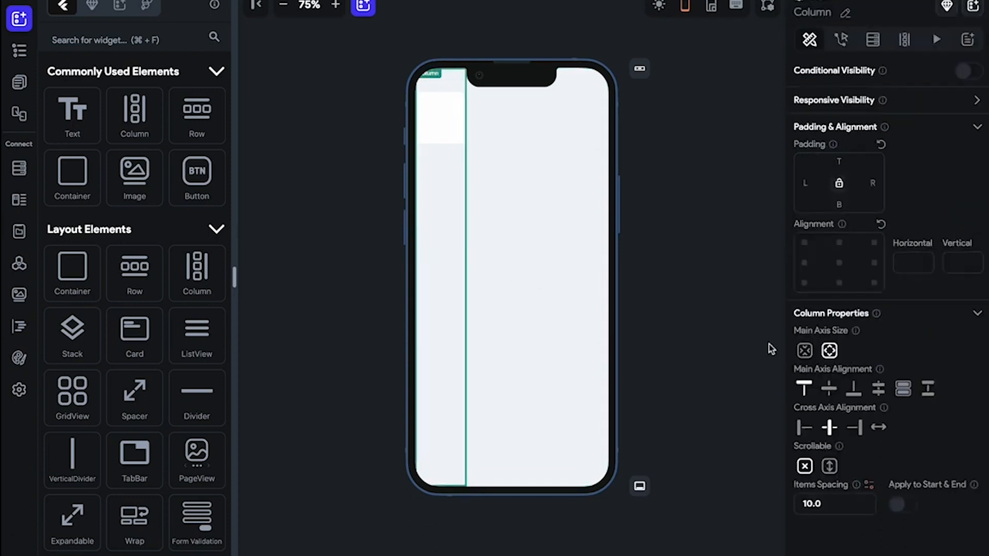
pyautogui.scroll(1, 841, 394)
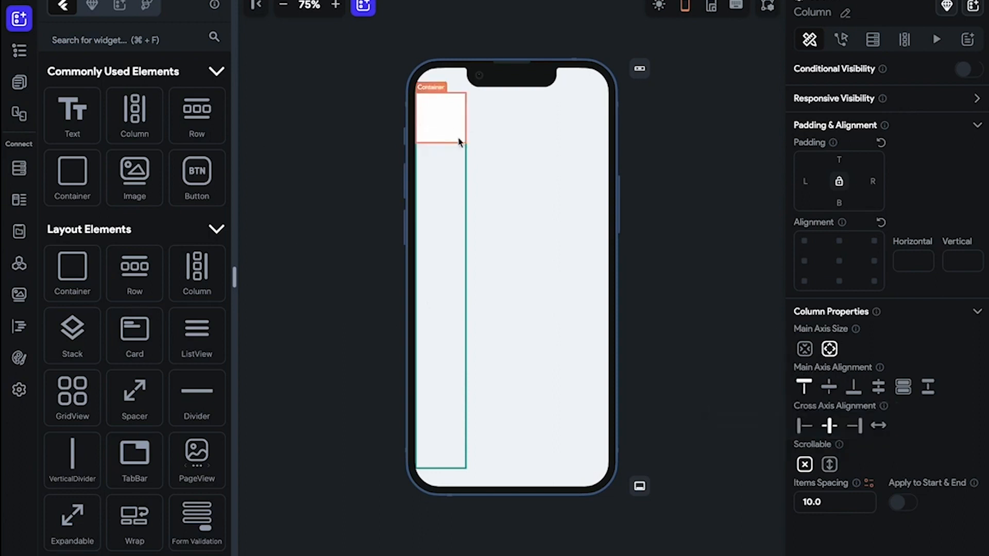
# Step: Set the container's fill color to the Primary theme color
pyautogui.click(443, 129)
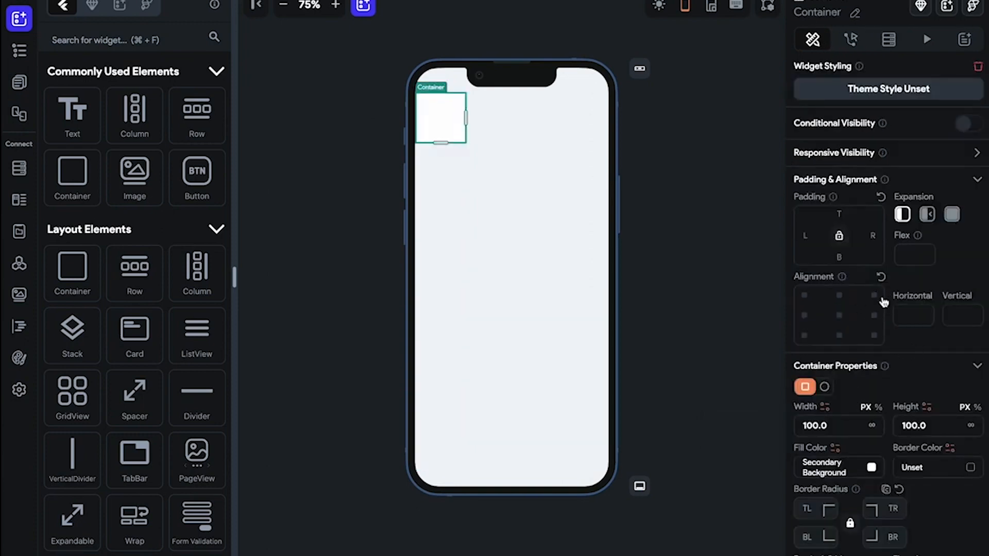
pyautogui.click(872, 467)
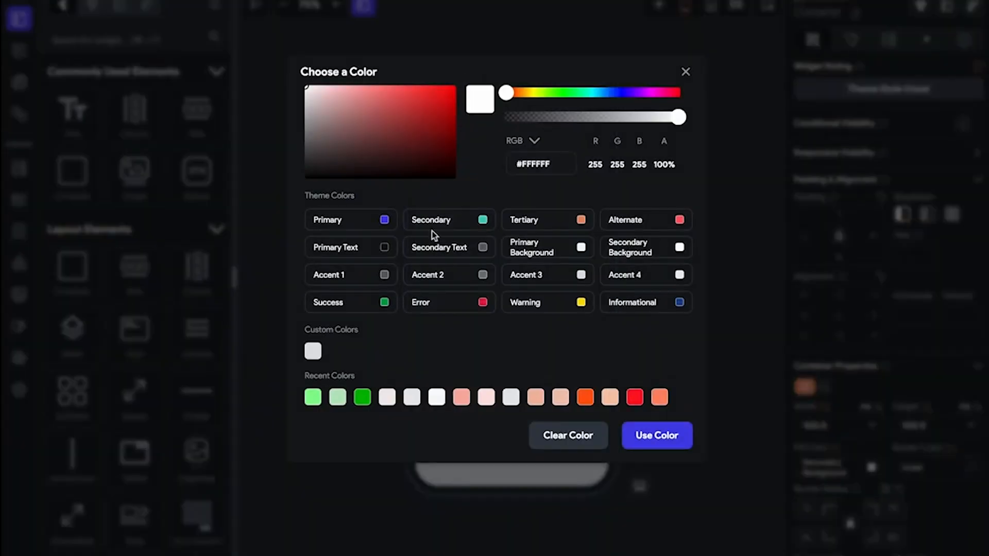
pyautogui.click(379, 220)
pyautogui.click(676, 164)
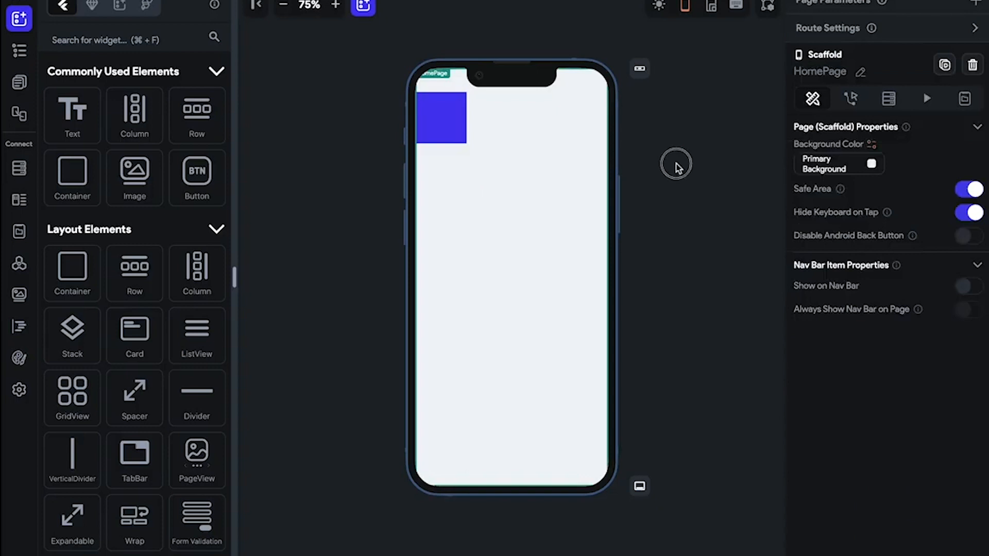
# Step: Try centering the column's children along the main axis, and set the main axis alignment to End
pyautogui.click(441, 143)
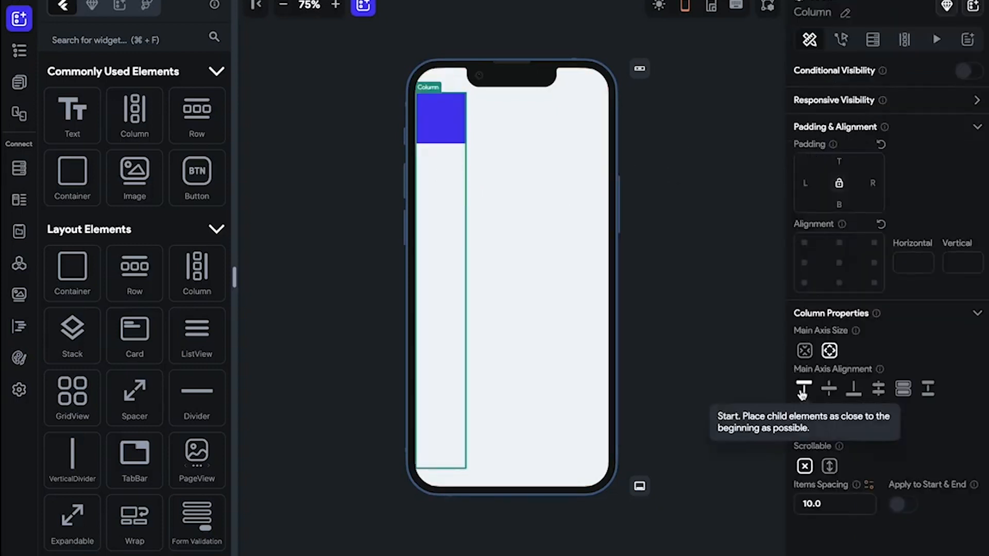
pyautogui.click(828, 393)
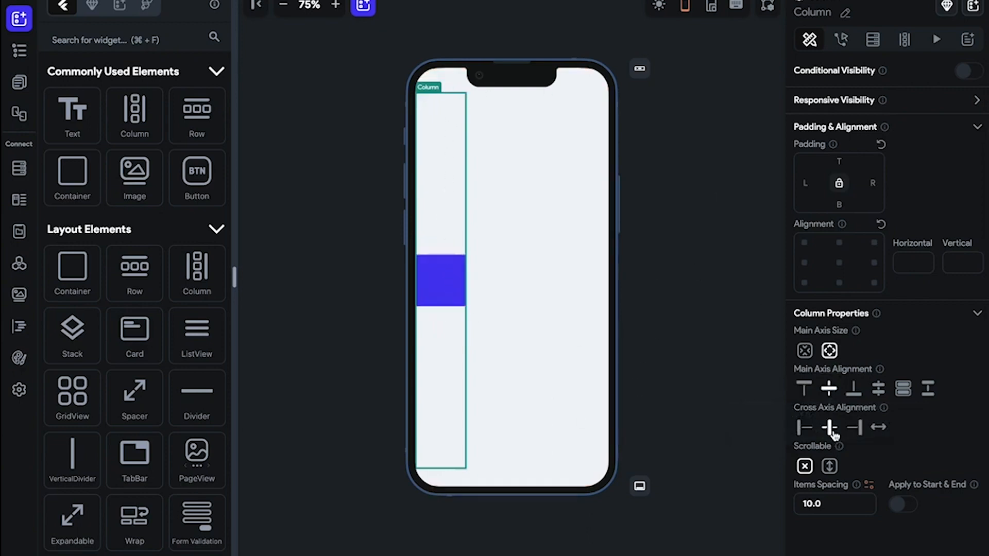
pyautogui.click(853, 389)
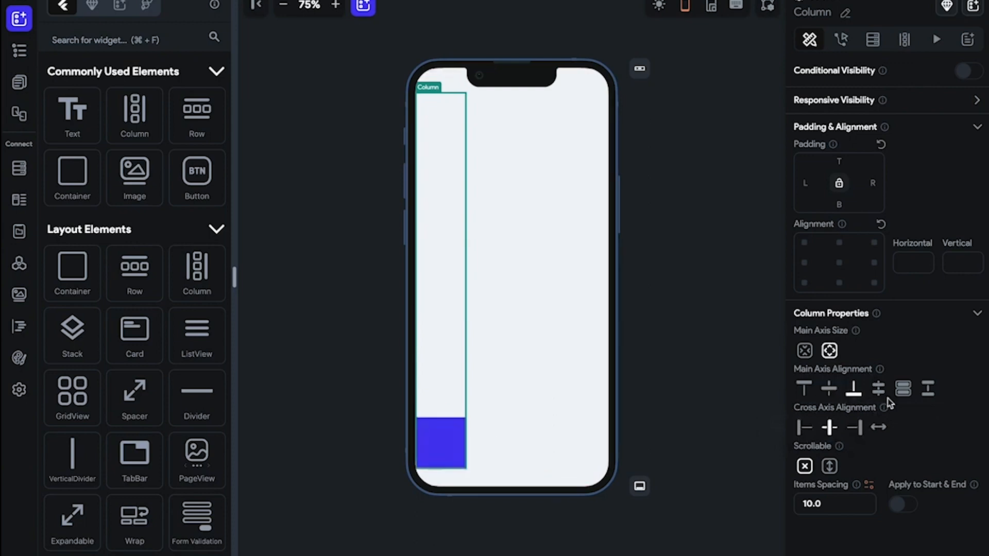
# Step: Duplicate the Primary-colored container inside the column and select the column again
pyautogui.click(457, 430)
pyautogui.rightClick(458, 430)
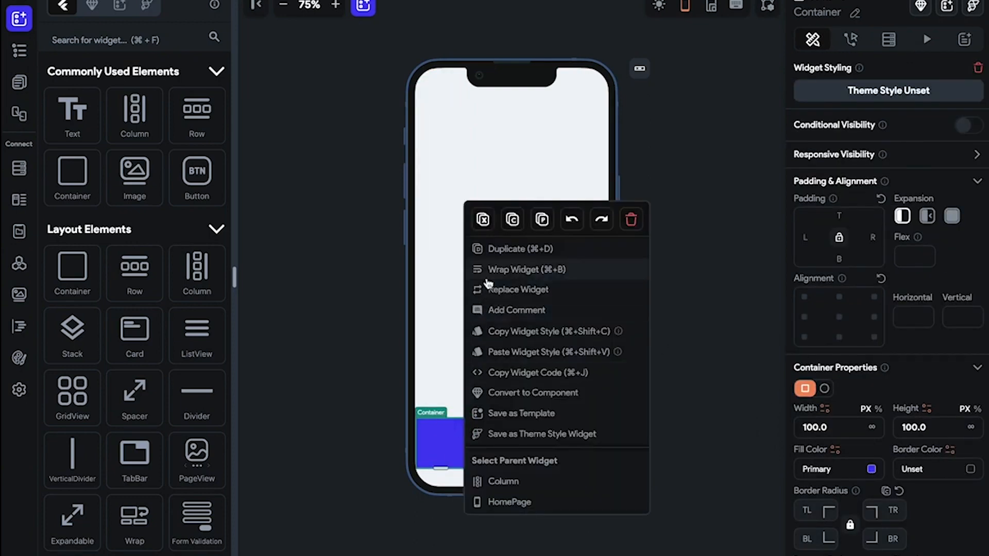
pyautogui.click(479, 249)
pyautogui.click(437, 302)
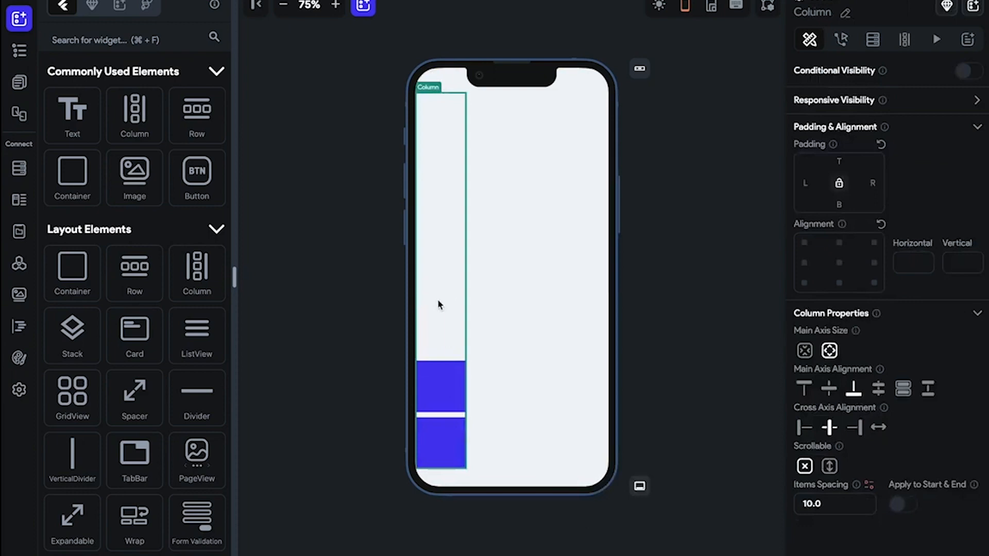
# Step: Alternate the column's main axis alignment between Space Evenly and Space Around, comparing the gaps around both containers
pyautogui.click(878, 389)
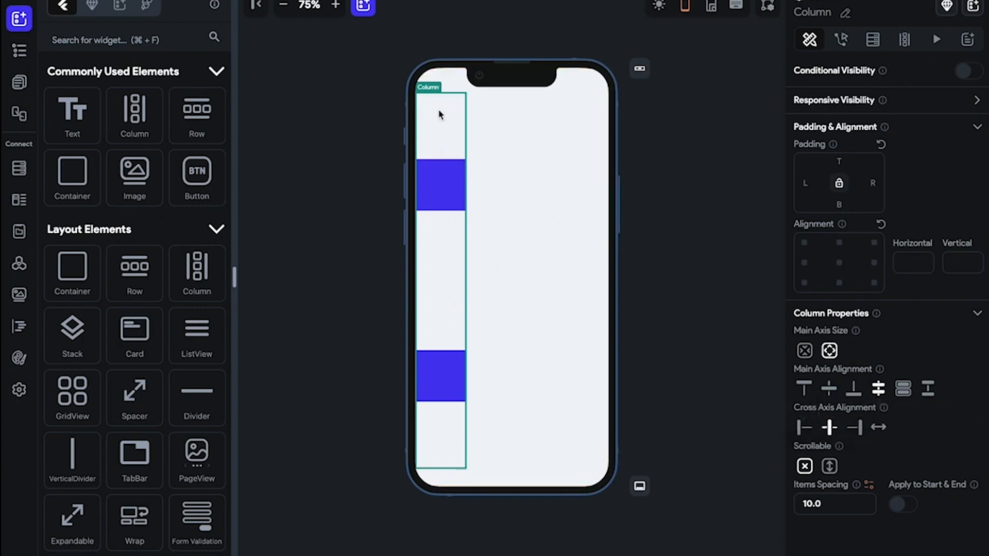
pyautogui.click(902, 389)
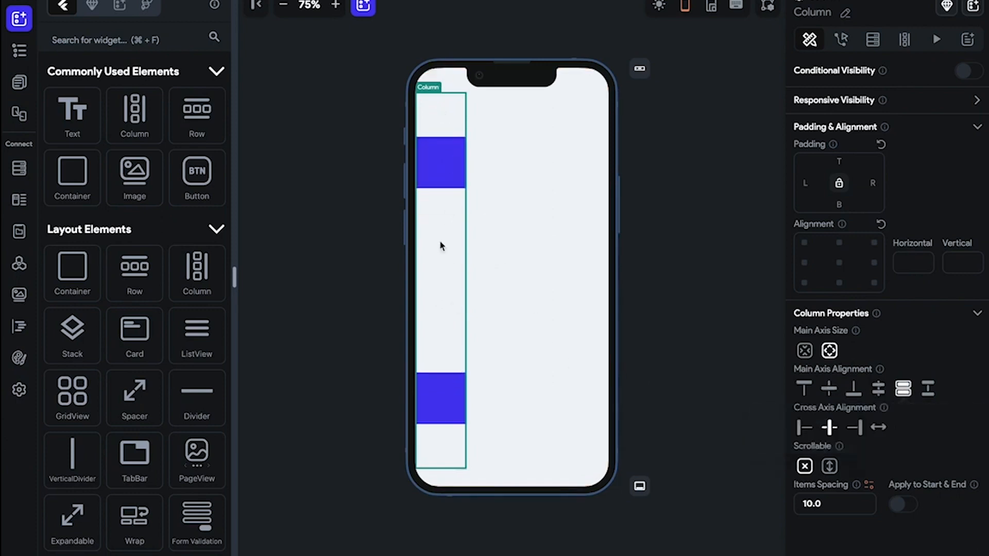
pyautogui.click(437, 176)
pyautogui.click(460, 418)
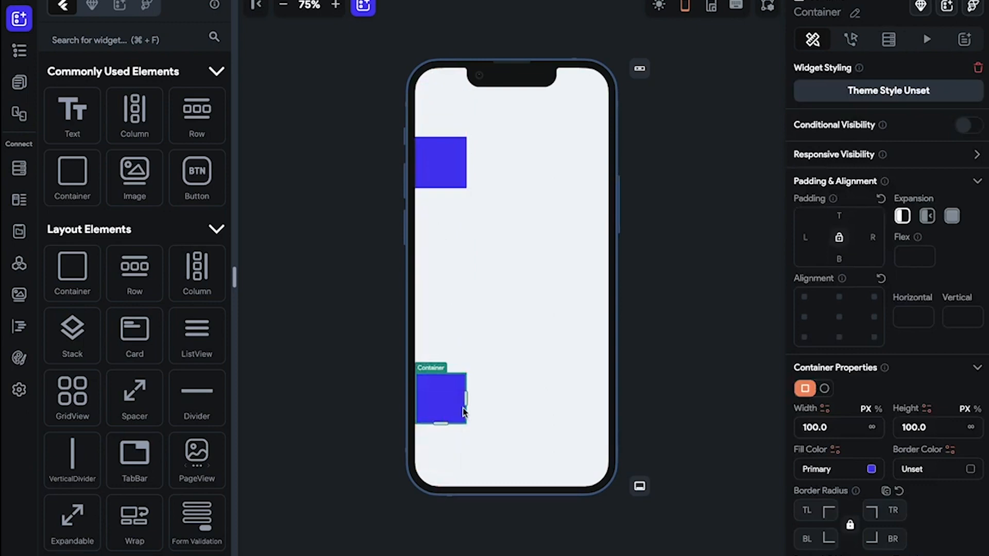
pyautogui.click(443, 183)
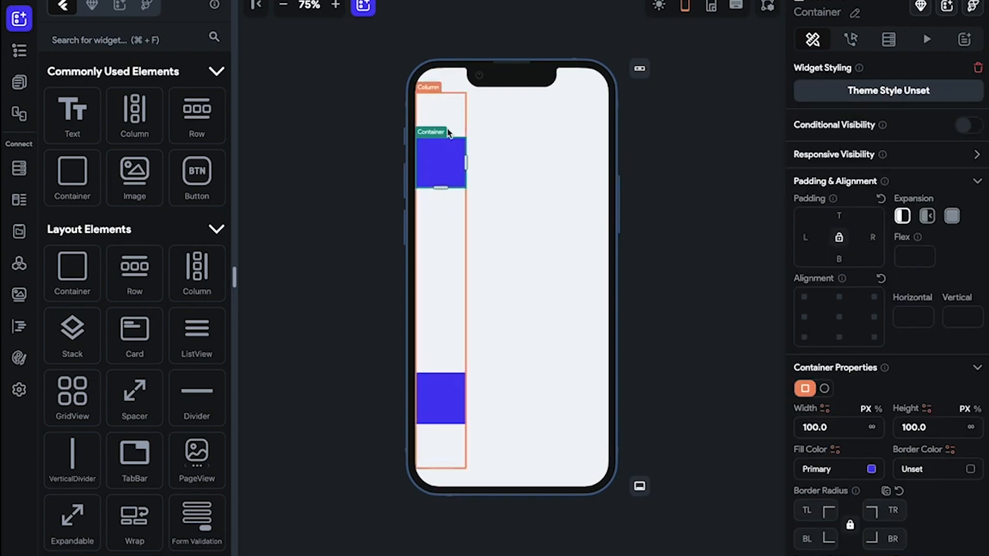
pyautogui.click(452, 260)
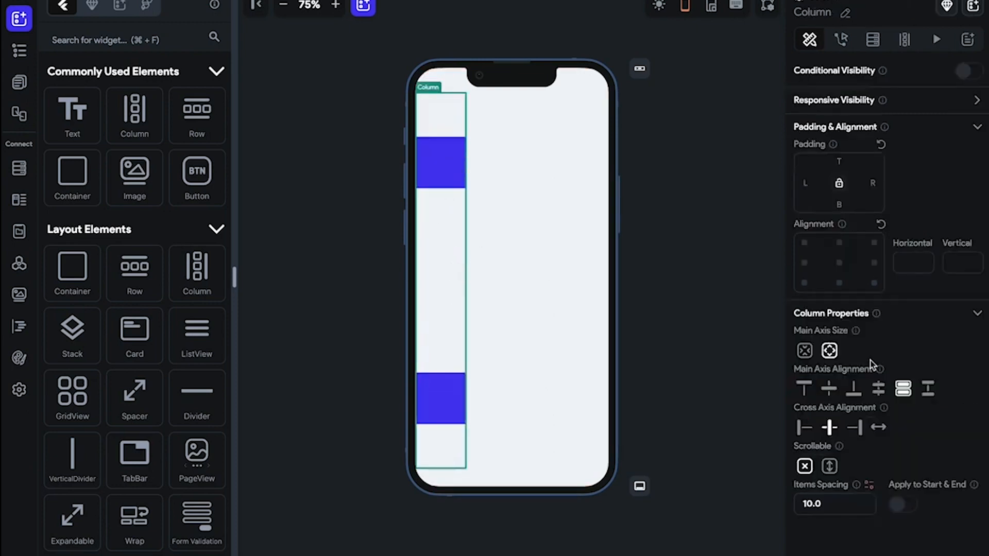
pyautogui.click(878, 388)
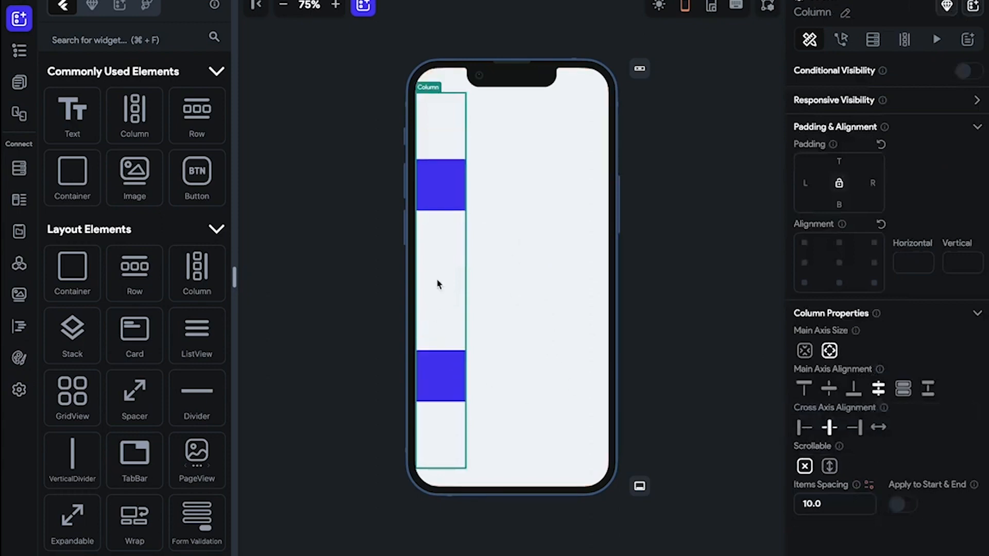
pyautogui.click(902, 388)
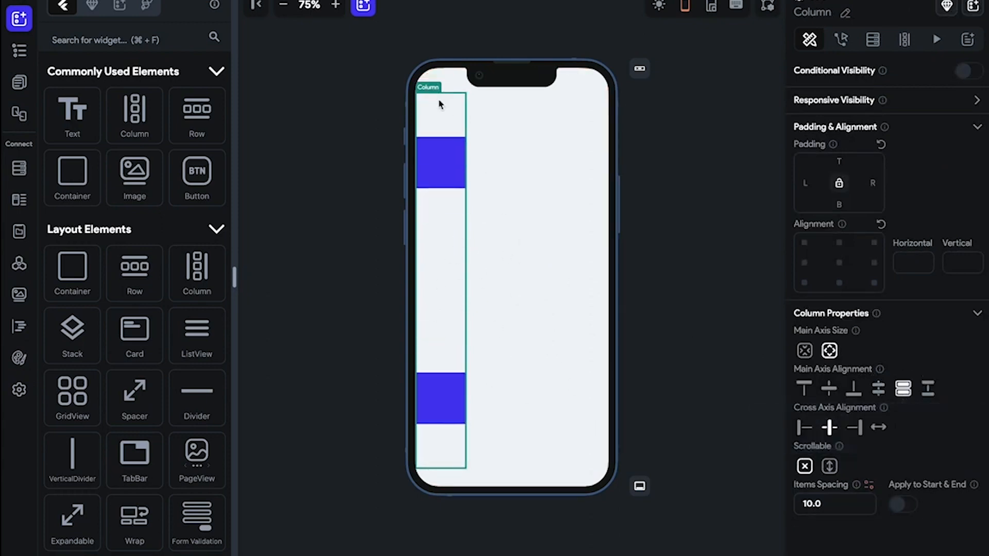
pyautogui.click(878, 388)
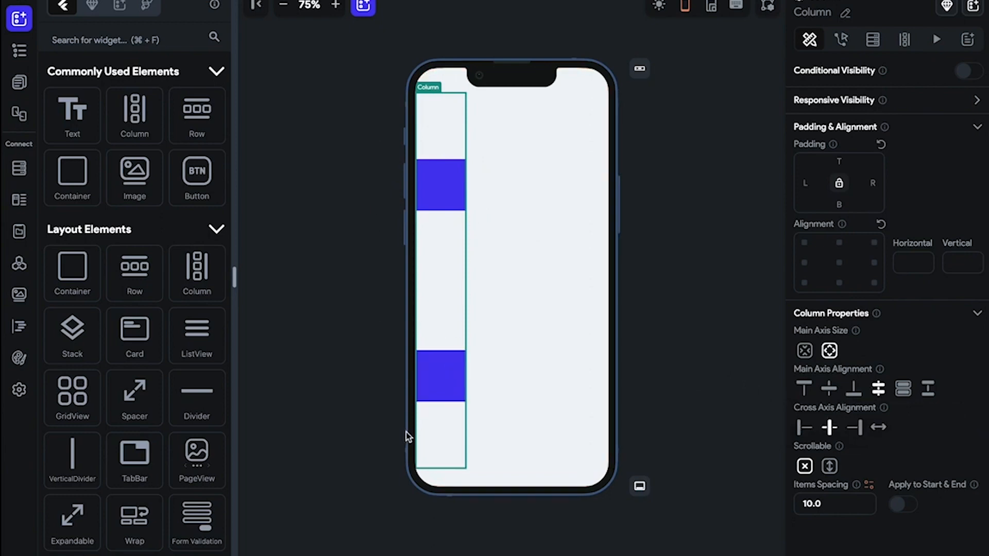
# Step: Set the column's main axis alignment to Space Between and check the first container's position against the column's edge
pyautogui.click(929, 392)
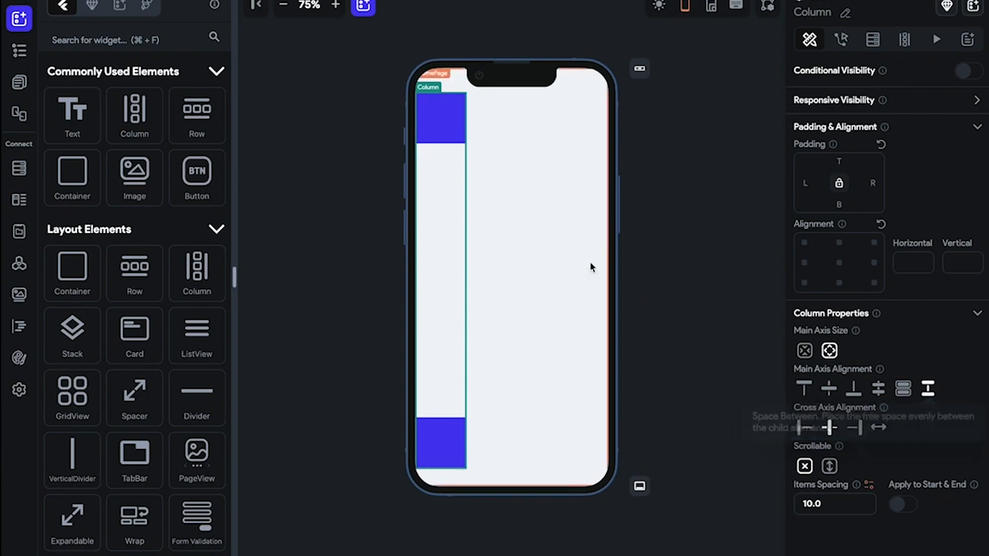
pyautogui.click(452, 125)
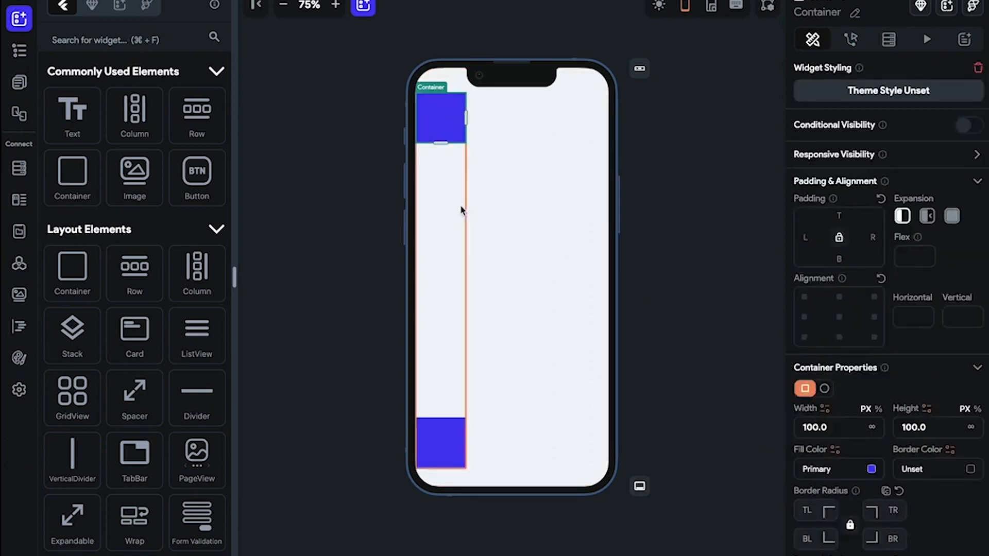
pyautogui.click(462, 189)
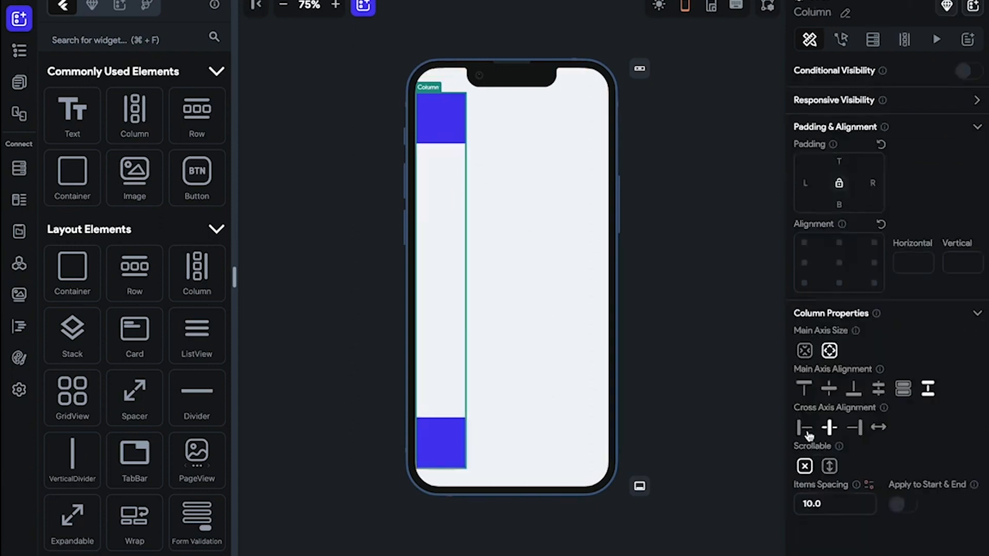
# Step: Try the Center, End, Space Evenly and Space Around main axis alignments on the column, and restore Space Between
pyautogui.click(830, 390)
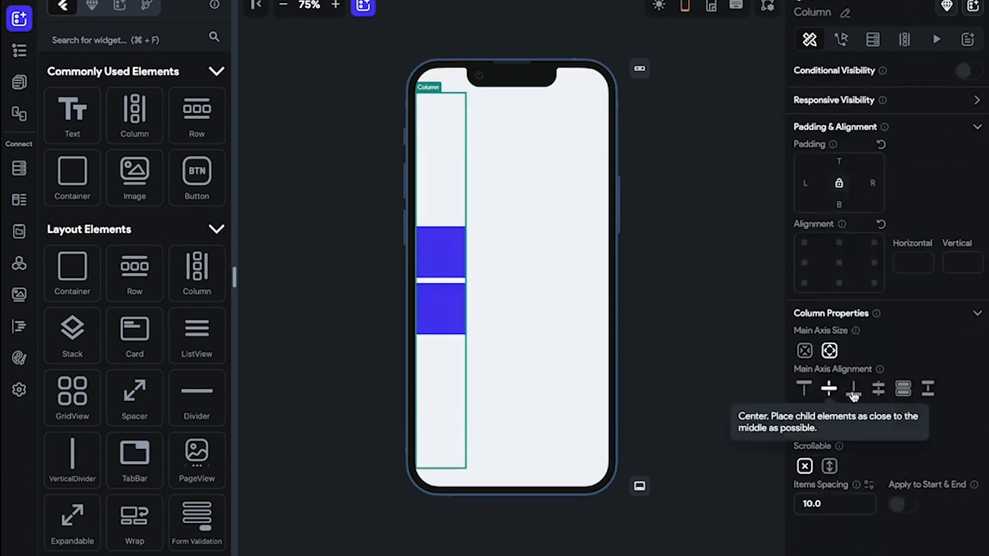
pyautogui.click(853, 393)
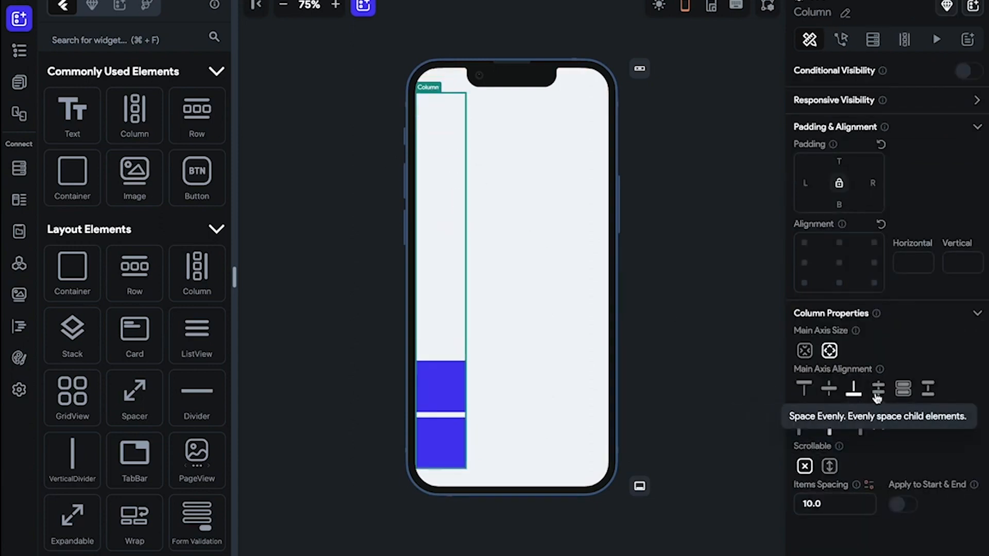
pyautogui.click(876, 393)
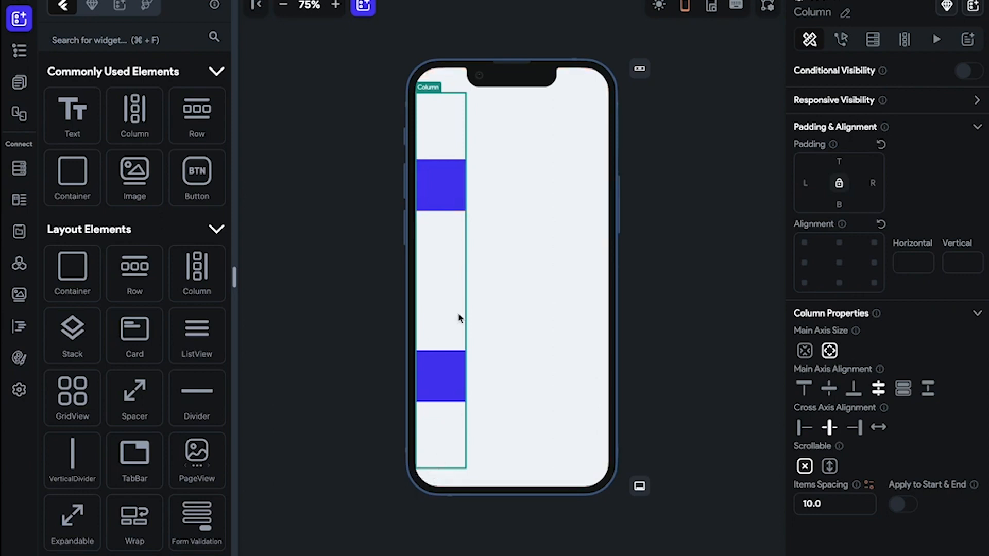
pyautogui.click(903, 394)
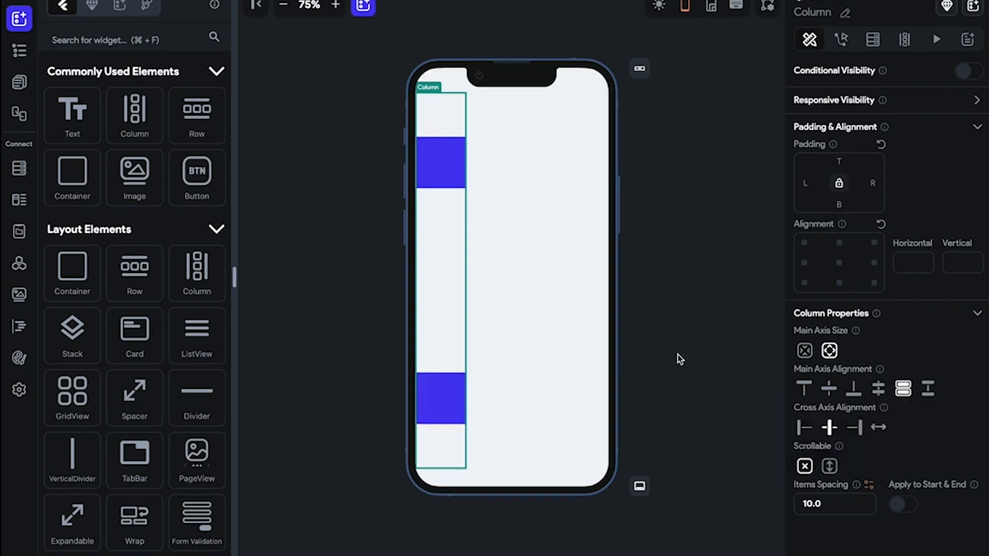
pyautogui.click(927, 389)
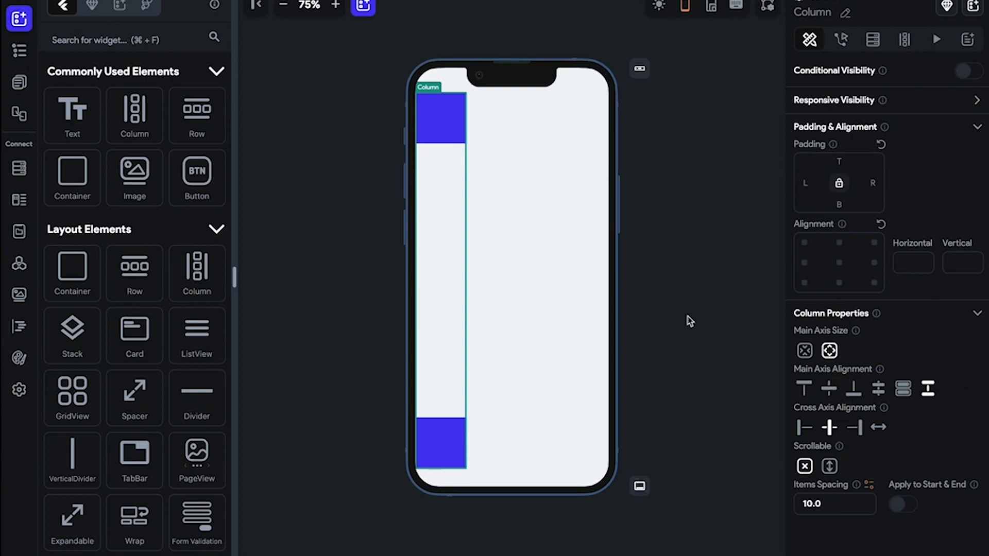
# Step: Widen the first container to about 425 px so it spans the full width of the page
pyautogui.click(448, 126)
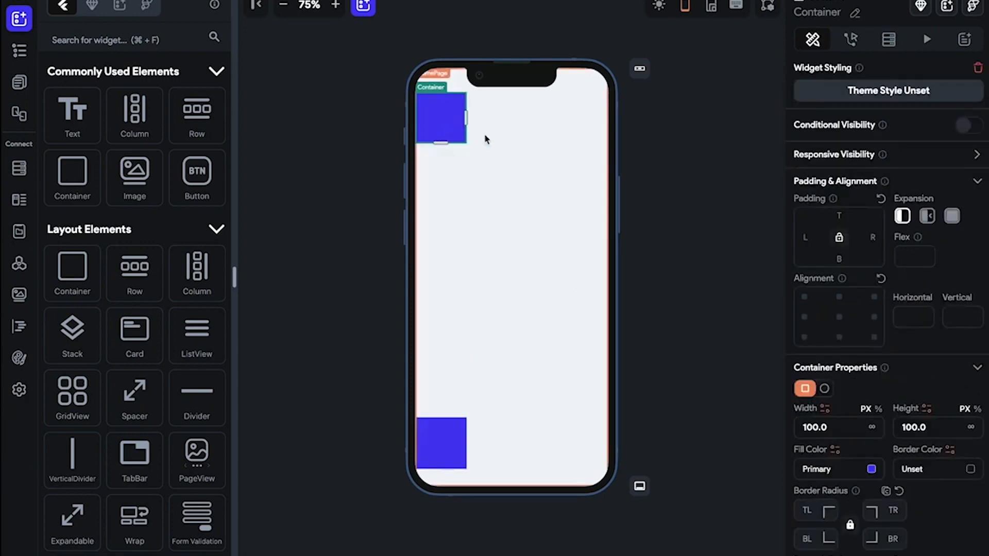
pyautogui.moveTo(463, 117); pyautogui.dragTo(632, 119)
pyautogui.click(523, 249)
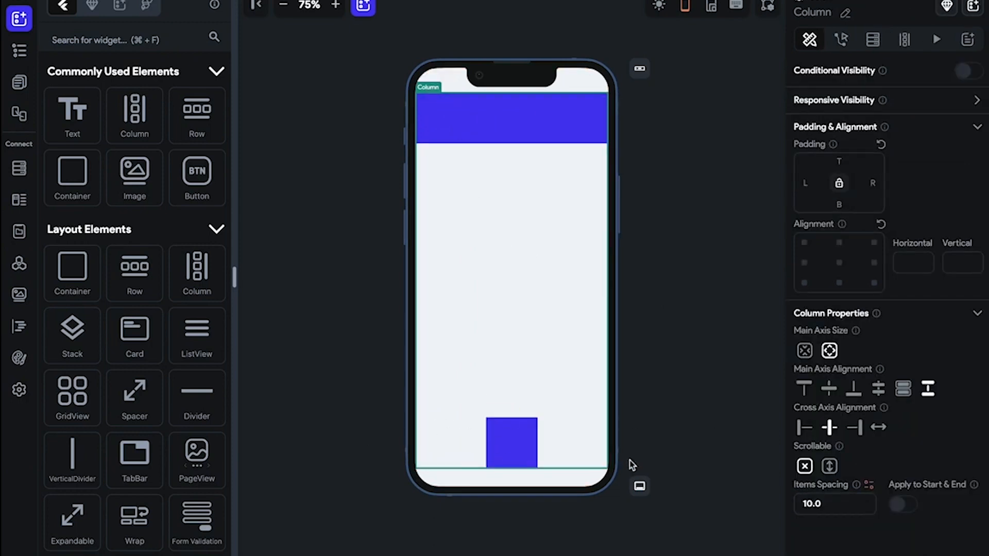
pyautogui.click(632, 398)
# Step: Compare the wide and the small container, and try the Start cross axis alignment on the column
pyautogui.click(503, 124)
pyautogui.click(526, 443)
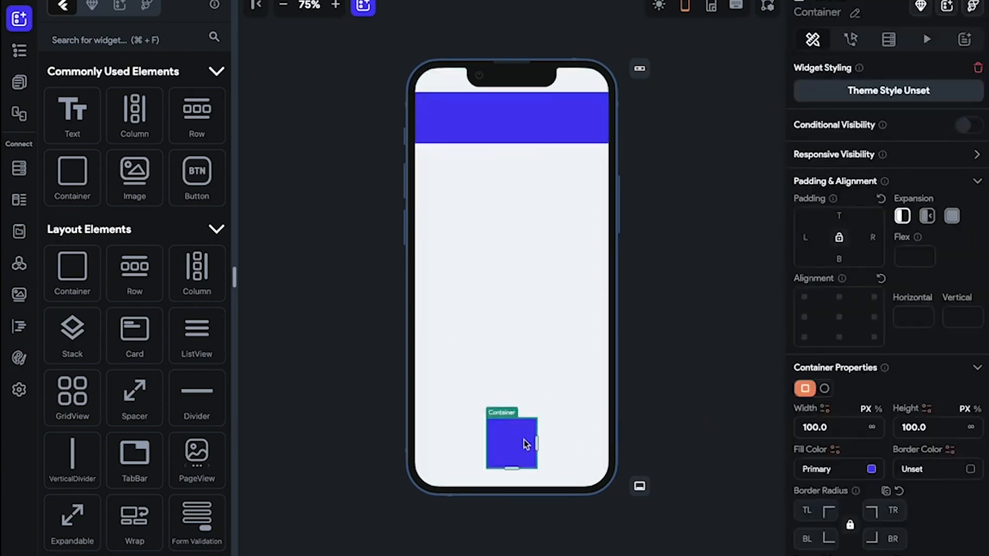
pyautogui.click(569, 412)
pyautogui.click(804, 427)
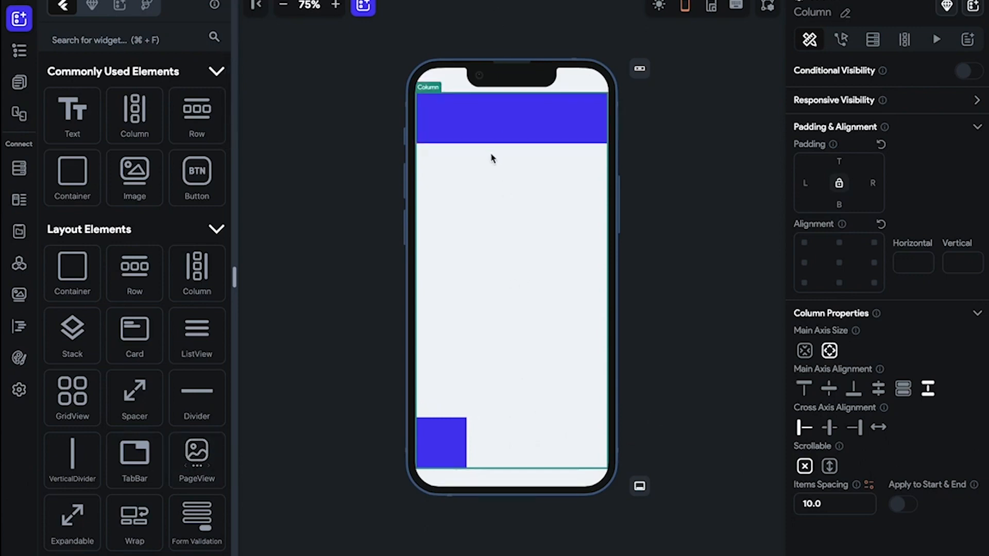
# Step: Inspect how the wide container and the small container sit within the column under Start cross axis alignment
pyautogui.click(484, 140)
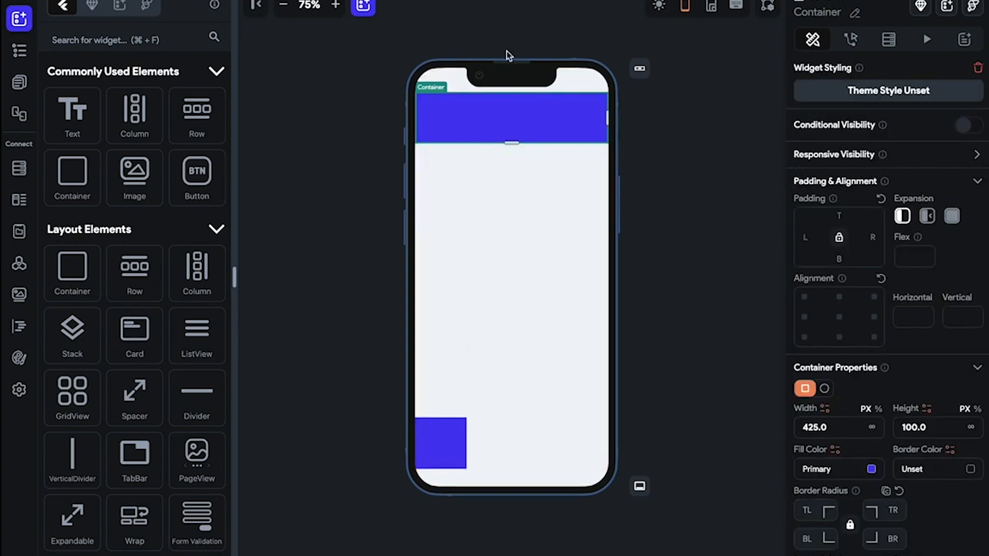
pyautogui.click(499, 442)
pyautogui.click(464, 432)
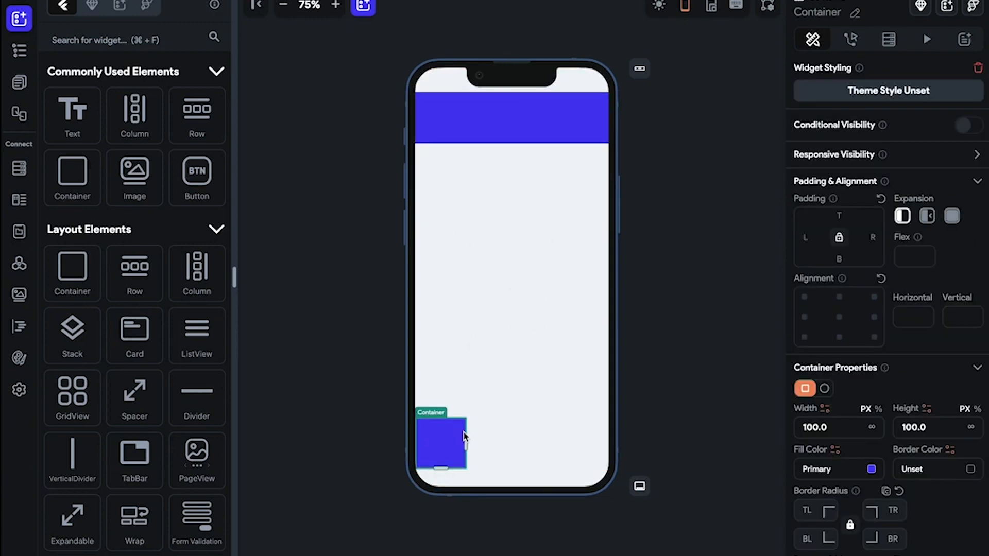
pyautogui.click(569, 401)
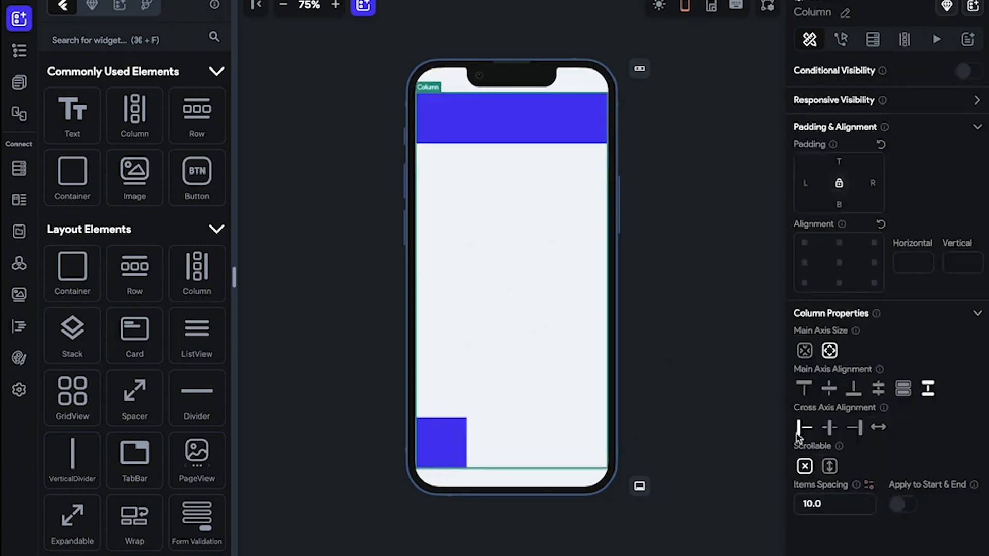
pyautogui.click(418, 456)
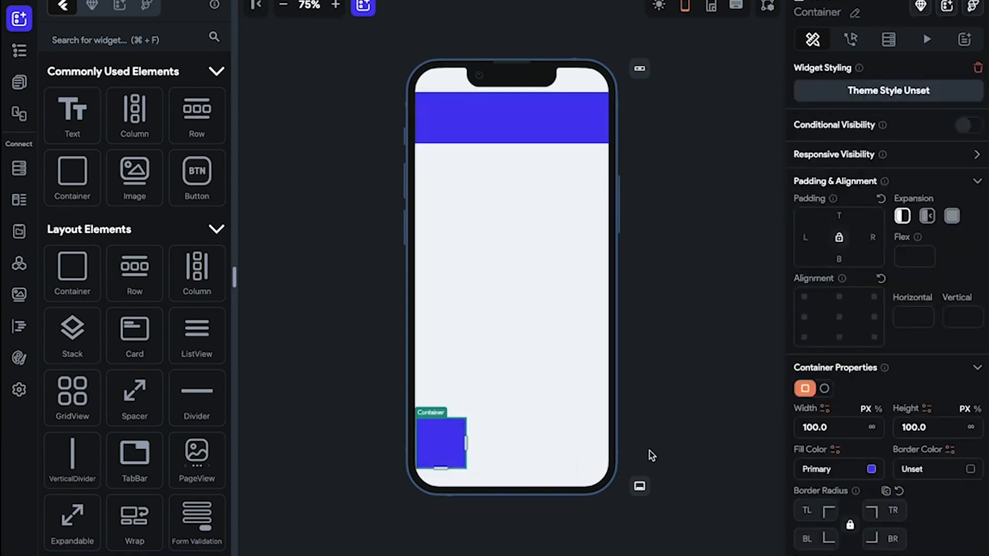
# Step: Try the Center, End and Stretch cross axis alignments on the column
pyautogui.click(598, 418)
pyautogui.click(827, 427)
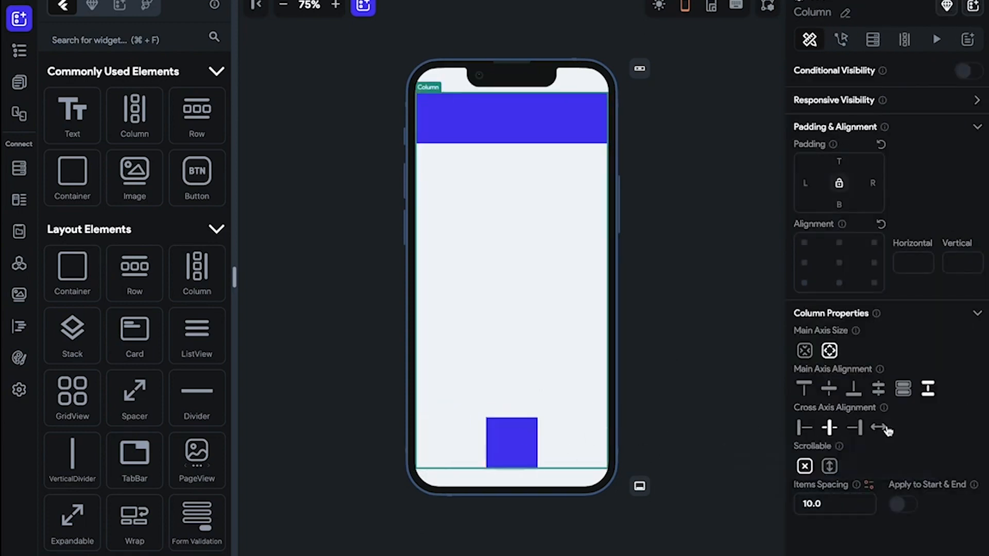
pyautogui.click(855, 428)
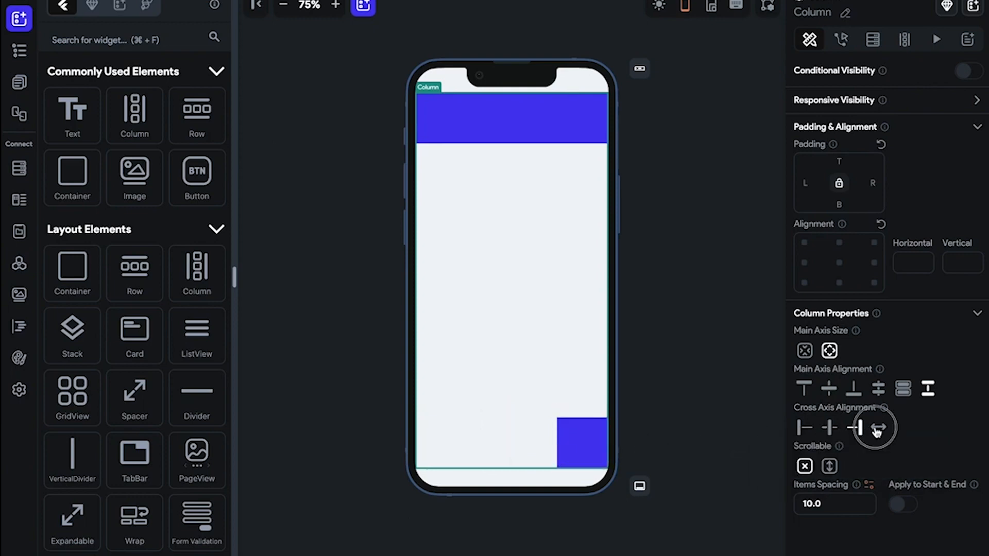
pyautogui.click(877, 428)
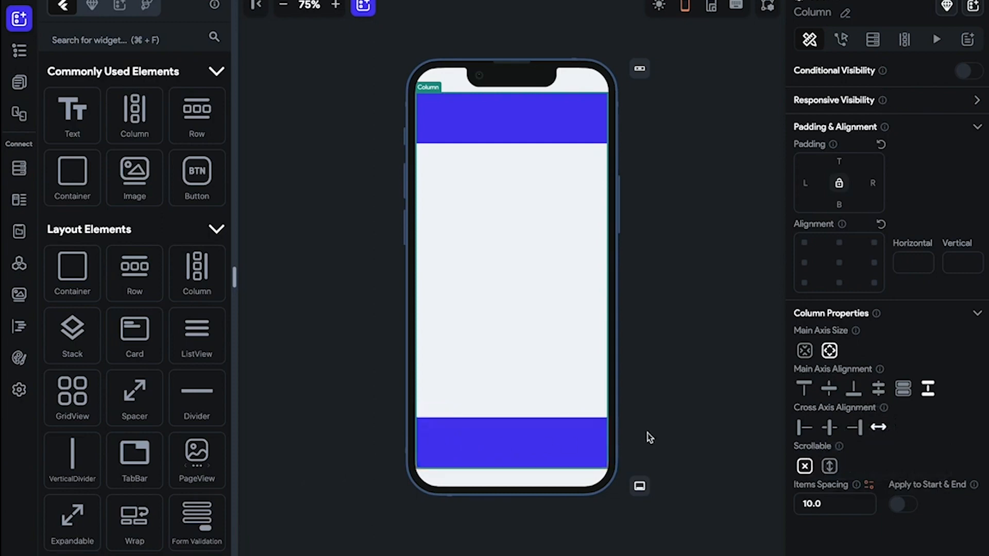
# Step: Set the column's cross axis alignment back to Center and make the column scrollable
pyautogui.click(828, 428)
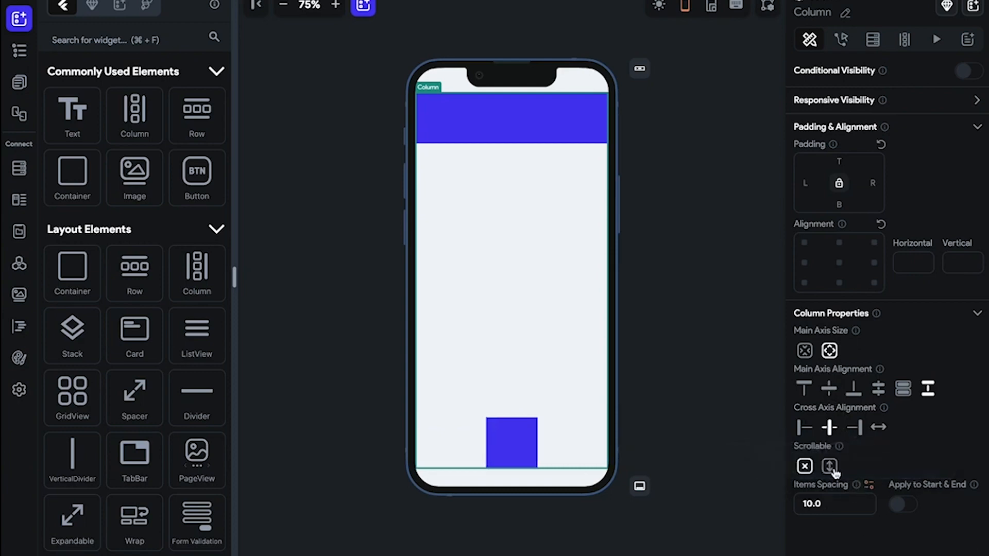
pyautogui.click(829, 466)
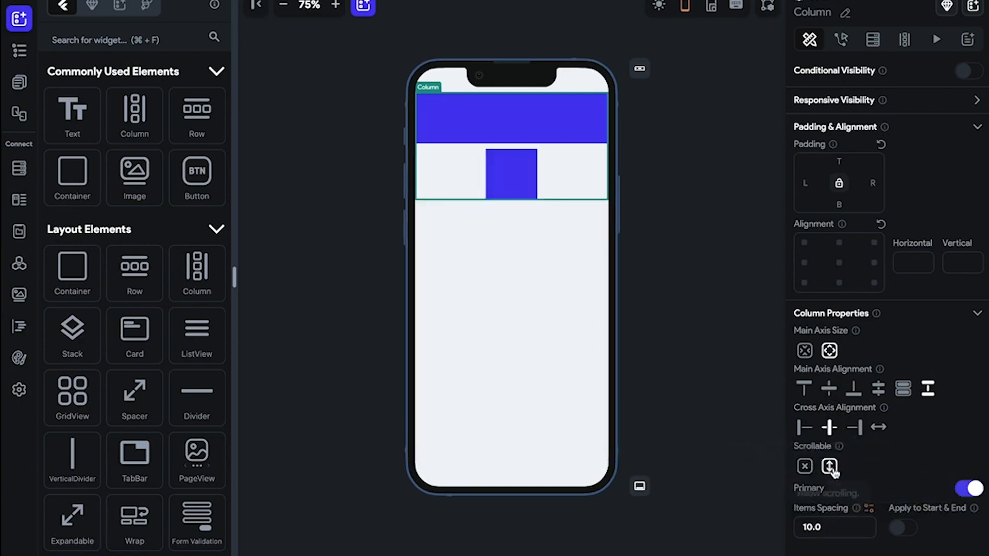
pyautogui.rightClick(517, 171)
pyautogui.click(566, 246)
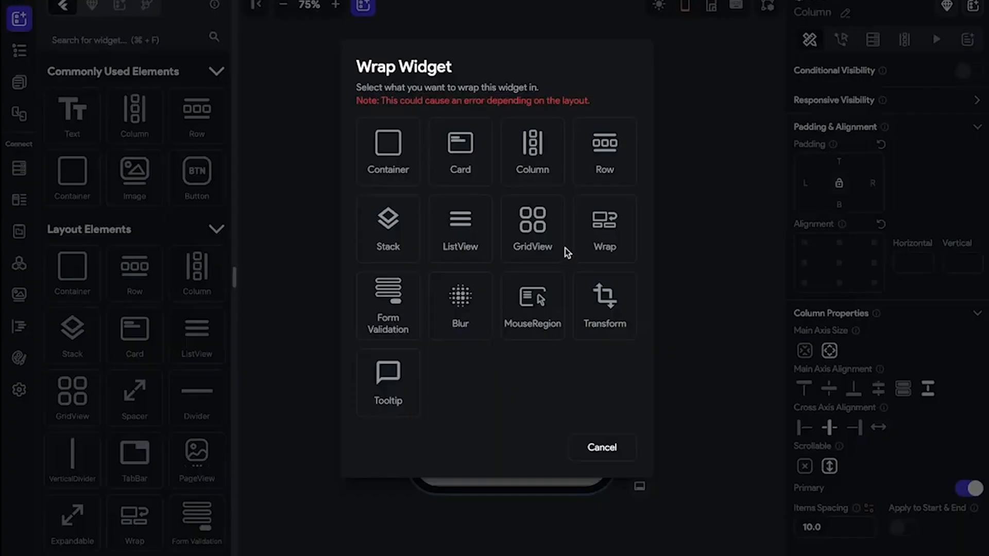
pyautogui.click(631, 455)
pyautogui.rightClick(516, 198)
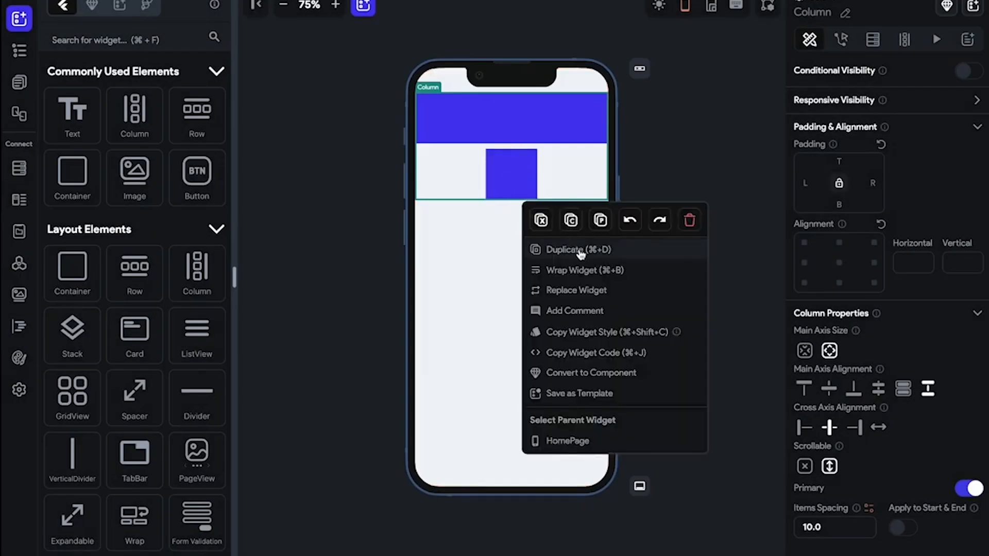
pyautogui.click(569, 249)
pyautogui.click(536, 330)
# Step: Duplicate the small container below the wide one five times to fill the scrollable column
pyautogui.click(504, 190)
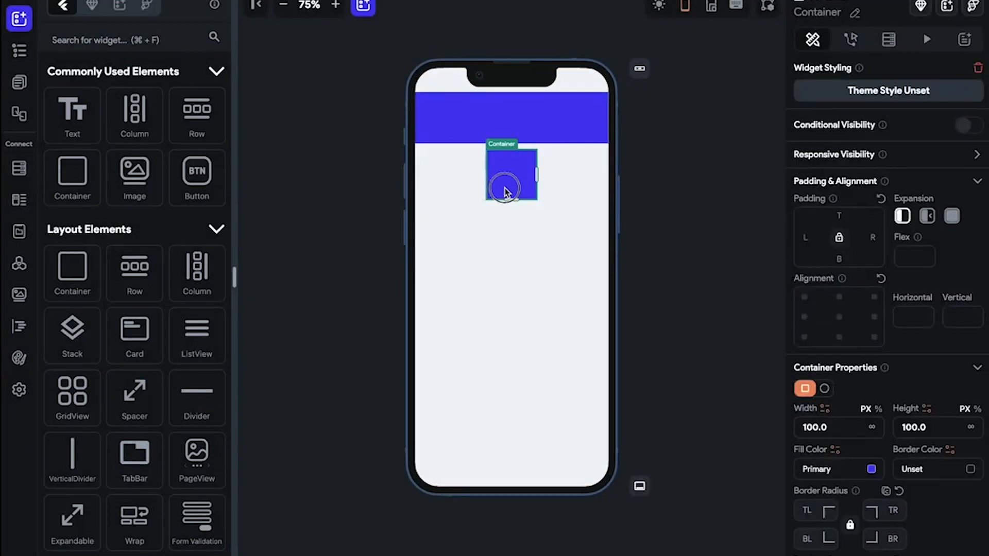
pyautogui.press('super+d')
pyautogui.press('super+d')
pyautogui.press('super+d')
pyautogui.press('super+d')
pyautogui.press('super+d')
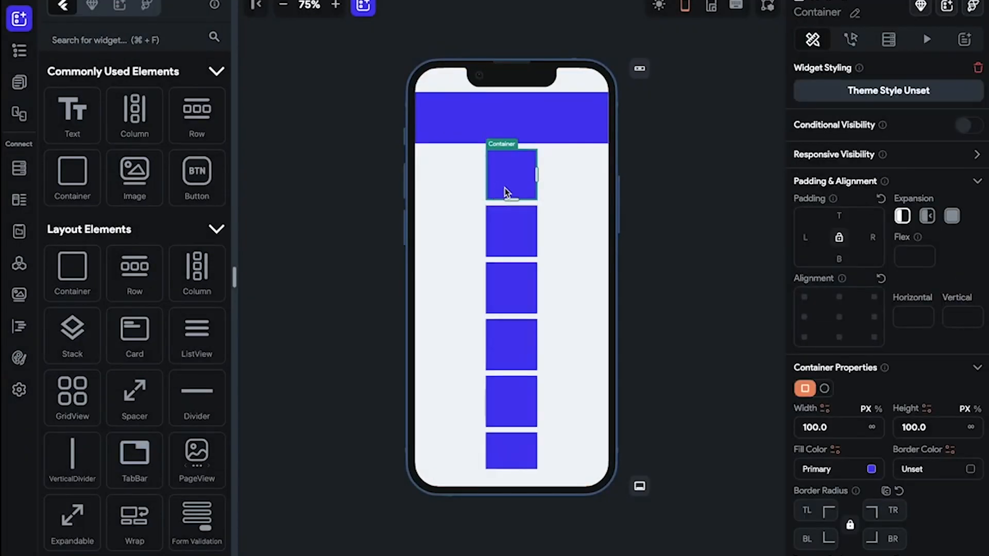
# Step: Scroll through the stacked containers in the column and show the phone frame around the page
pyautogui.scroll(-4, 561, 331)
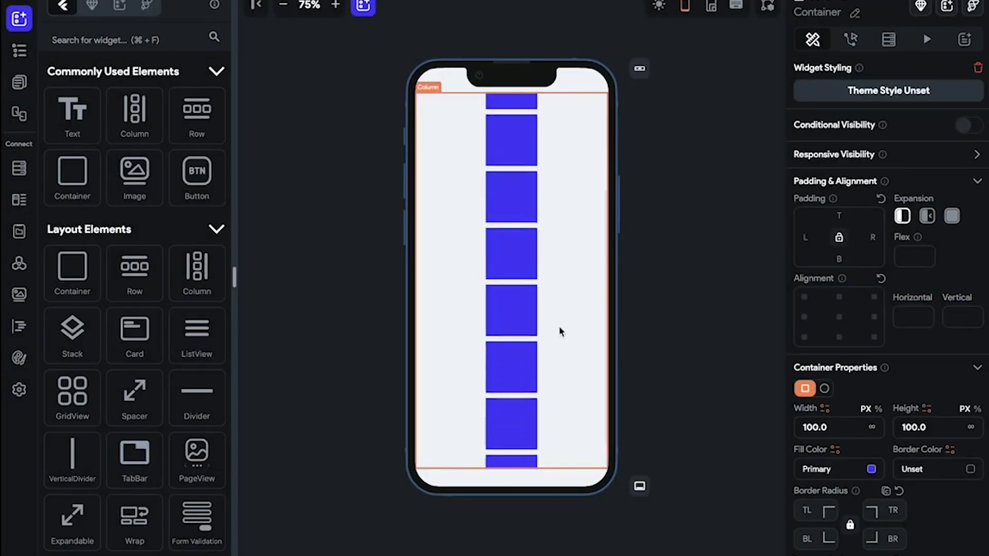
pyautogui.scroll(3, 560, 331)
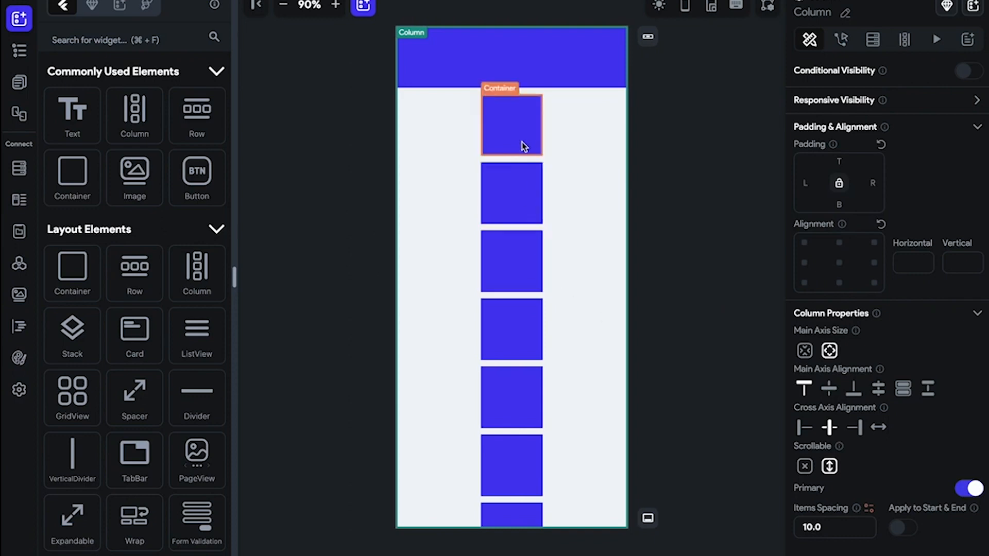
pyautogui.click(685, 6)
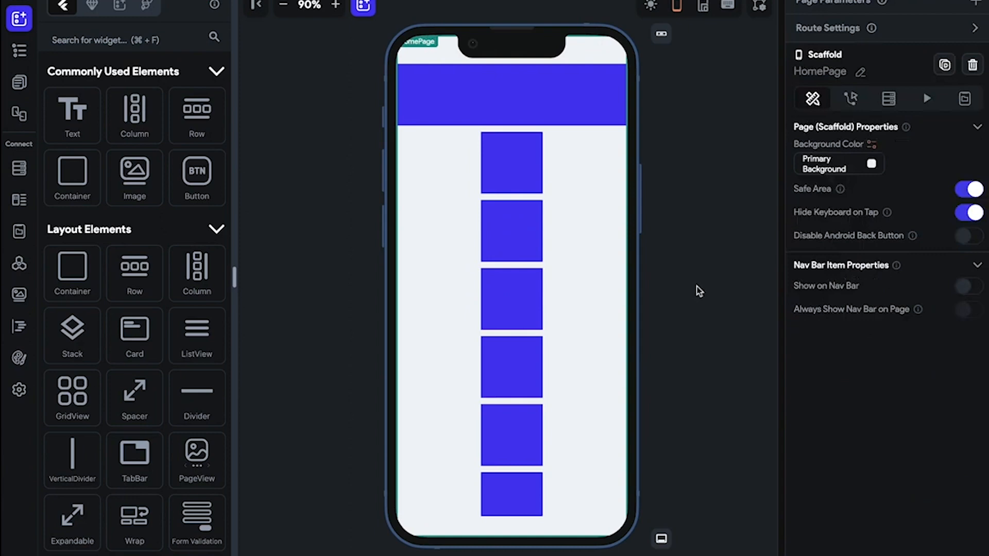
# Step: Turn off the Primary scroll setting of the outer column that holds the wide container
pyautogui.click(536, 273)
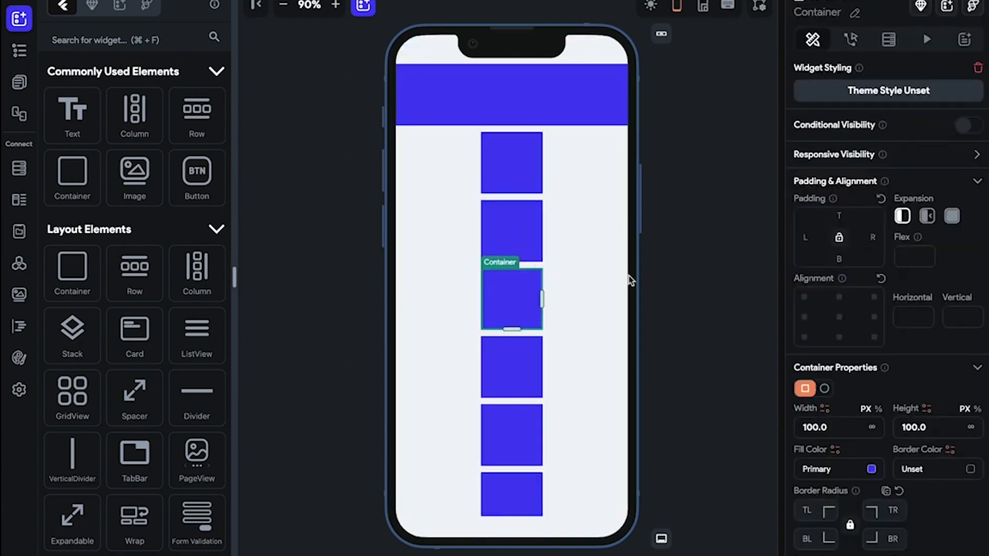
pyautogui.click(591, 331)
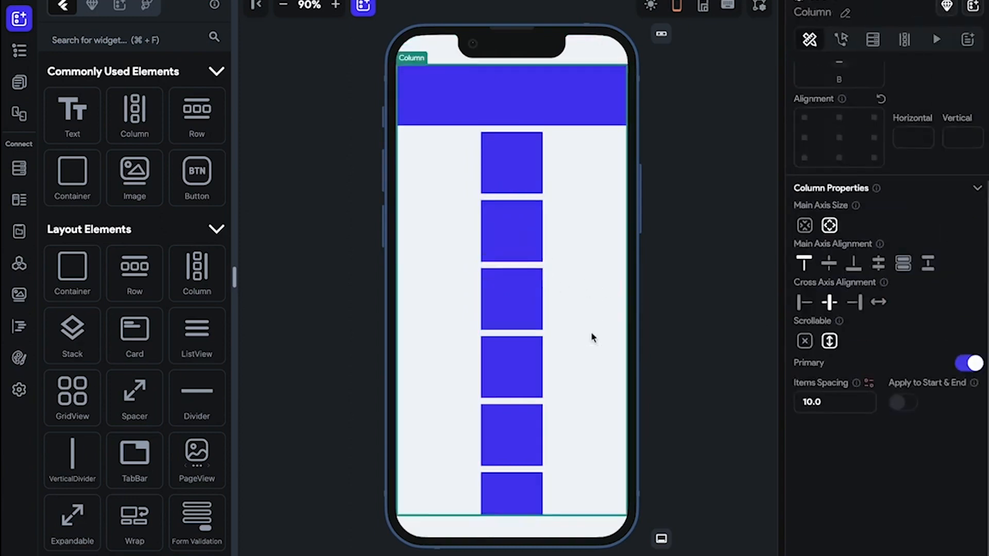
pyautogui.click(525, 335)
pyautogui.scroll(-3, 526, 336)
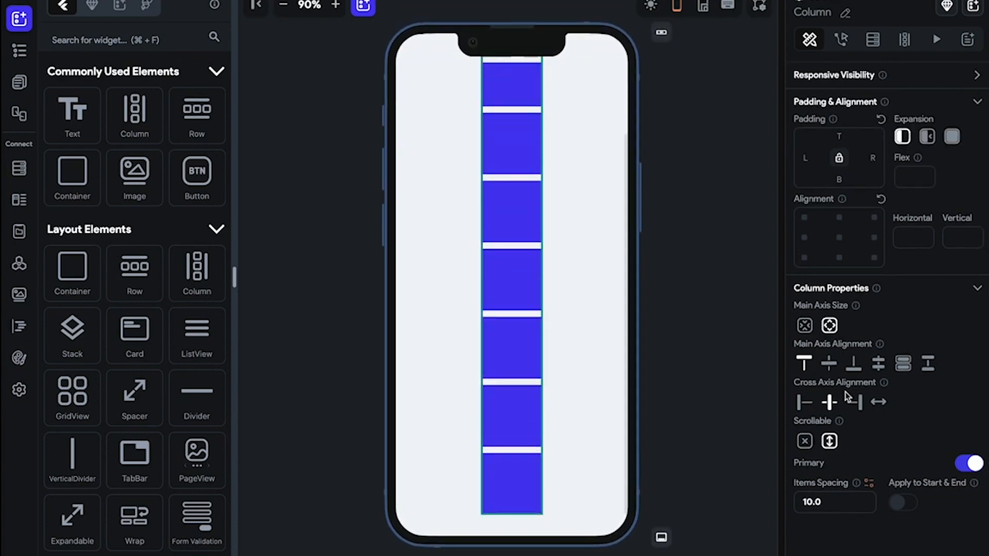
pyautogui.click(589, 336)
pyautogui.click(968, 463)
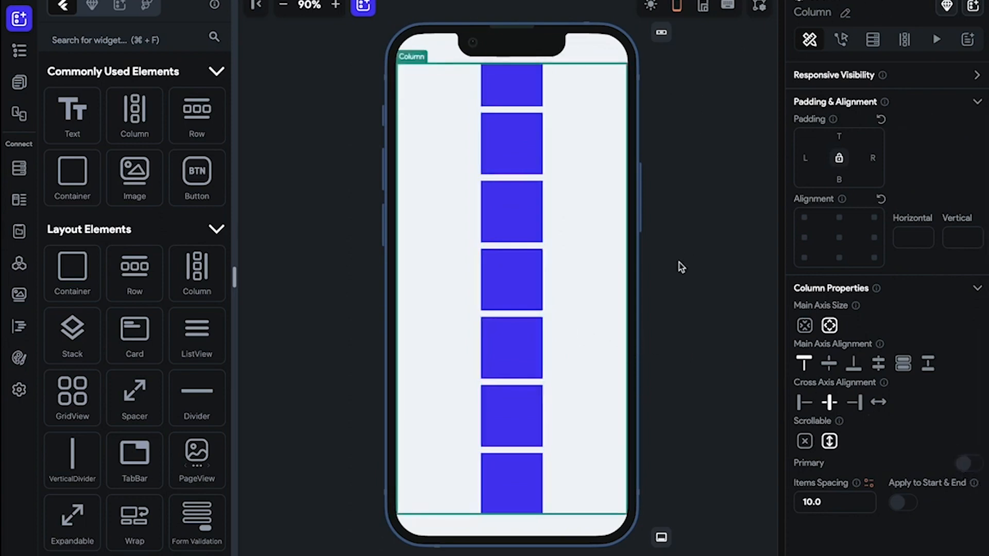
# Step: Save the project and preview the page to test scrolling through the containers
pyautogui.press('super+s')
pyautogui.press('p')
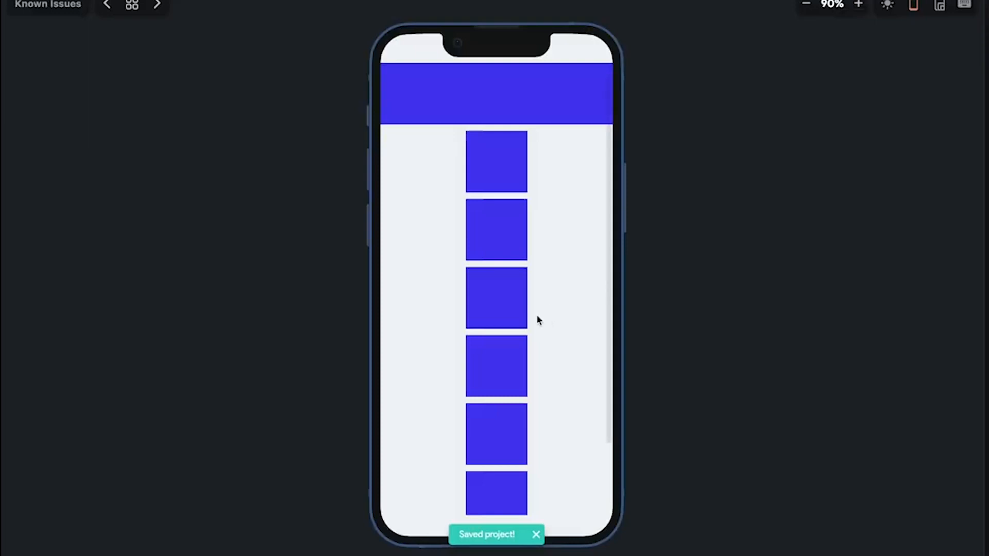
pyautogui.scroll(-3, 536, 320)
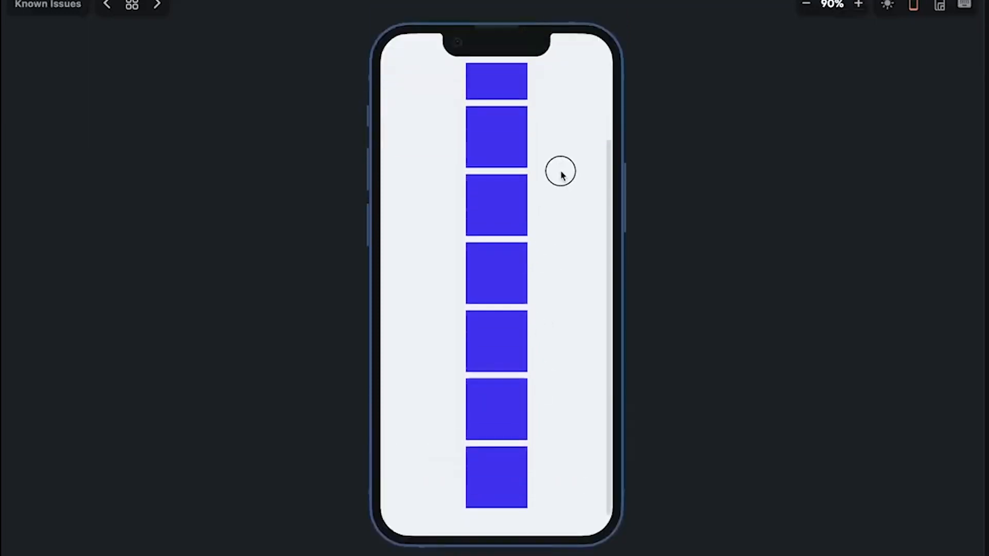
pyautogui.moveTo(560, 172); pyautogui.dragTo(499, 170)
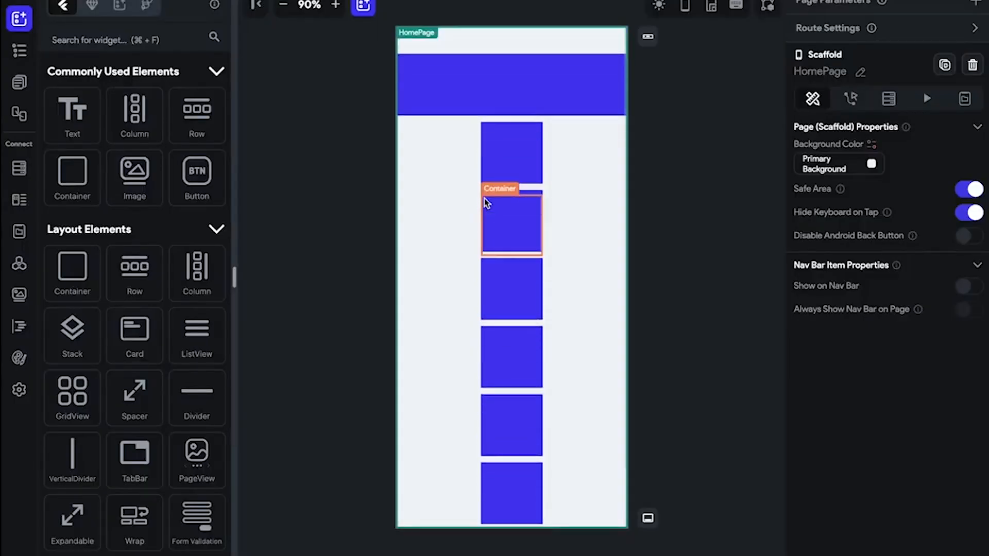
# Step: Examine how the page scrolls in the editor and compare the scroll settings of the outer column and the nested column
pyautogui.scroll(-1, 484, 199)
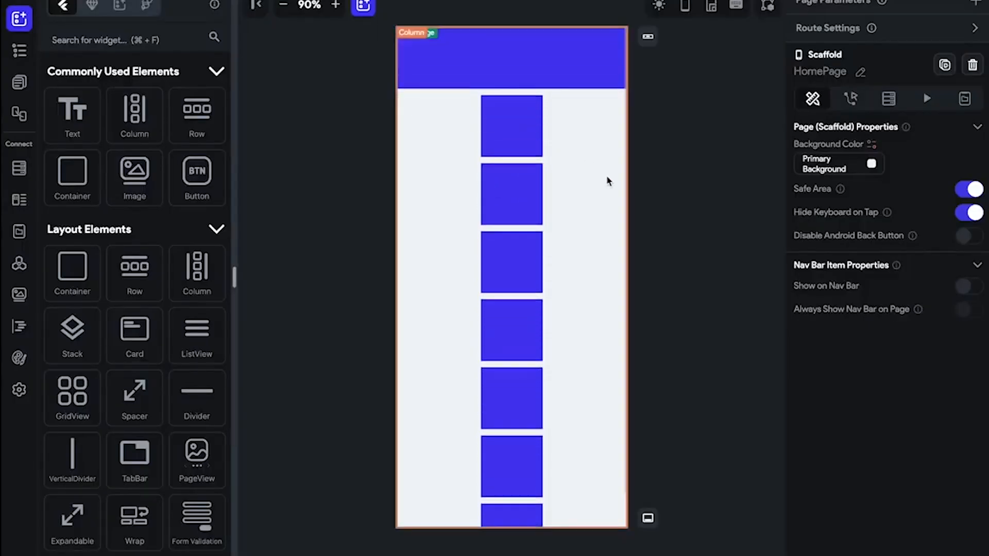
pyautogui.click(594, 393)
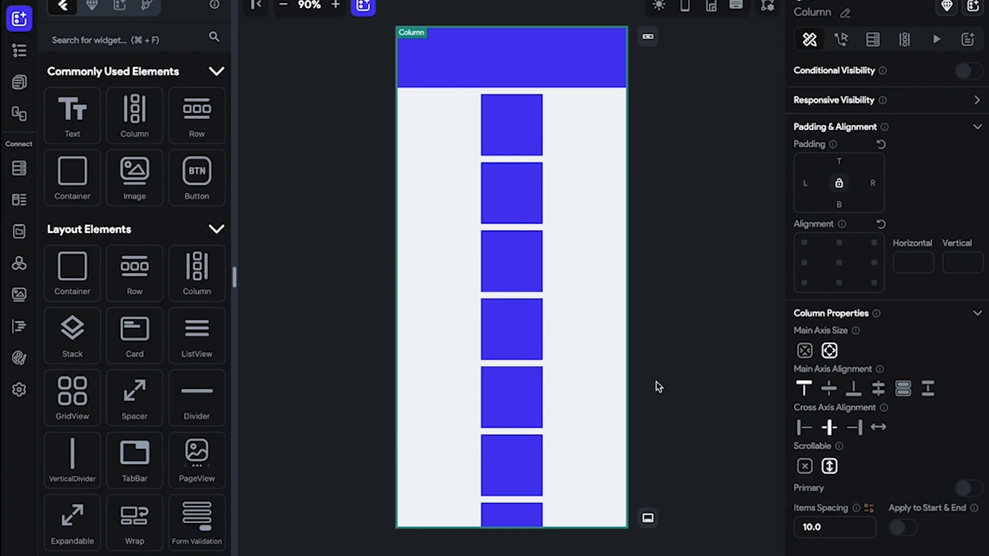
pyautogui.moveTo(508, 329); pyautogui.dragTo(489, 190)
pyautogui.scroll(-2, 423, 314)
pyautogui.scroll(1, 423, 314)
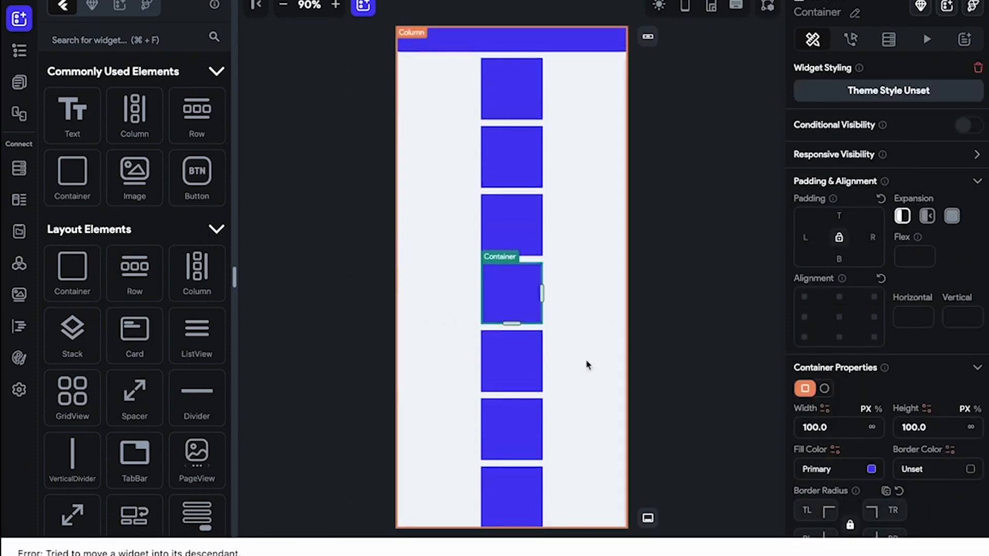
pyautogui.click(586, 382)
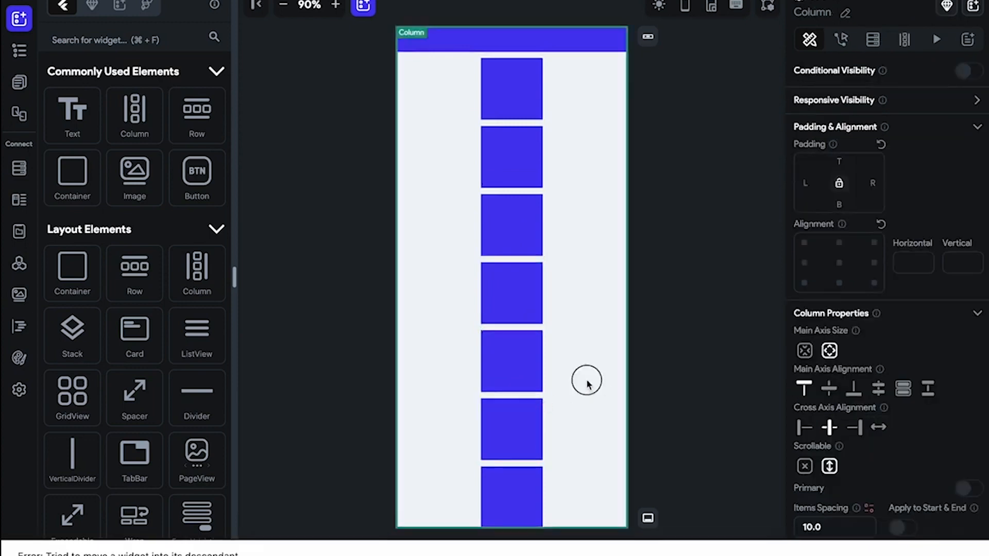
pyautogui.click(506, 400)
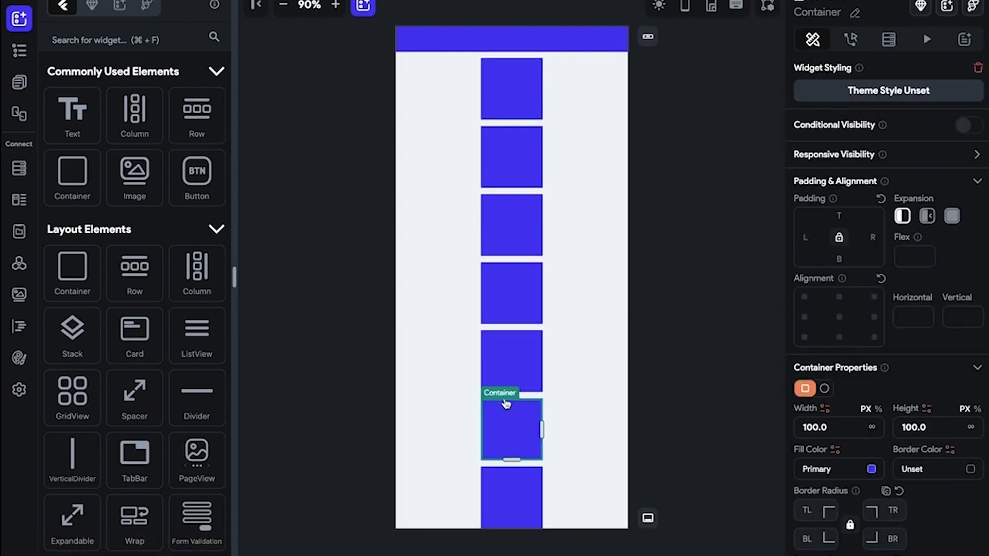
pyautogui.click(529, 396)
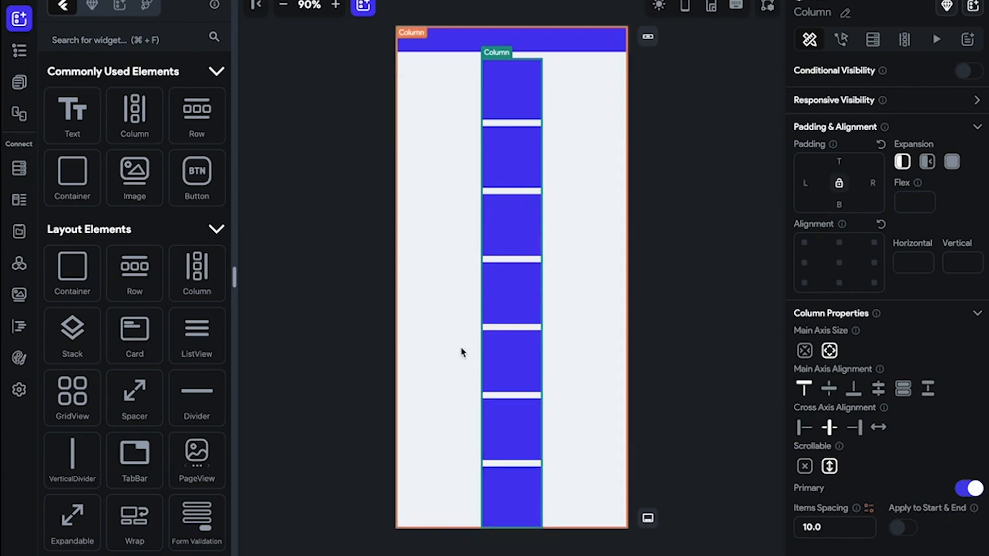
pyautogui.click(607, 368)
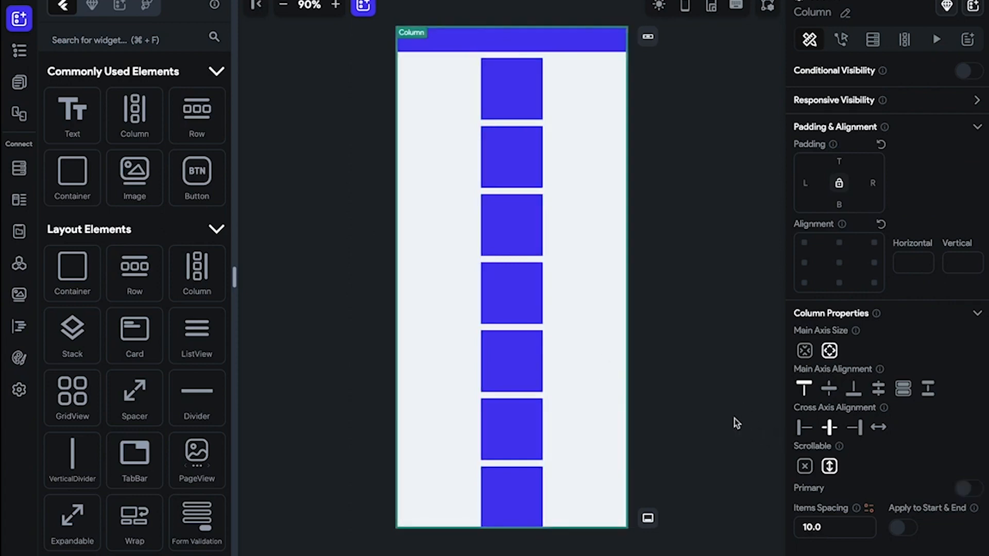
# Step: Turn on Primary for the outer column and turn it off for the nested column of small containers
pyautogui.click(968, 487)
pyautogui.click(521, 400)
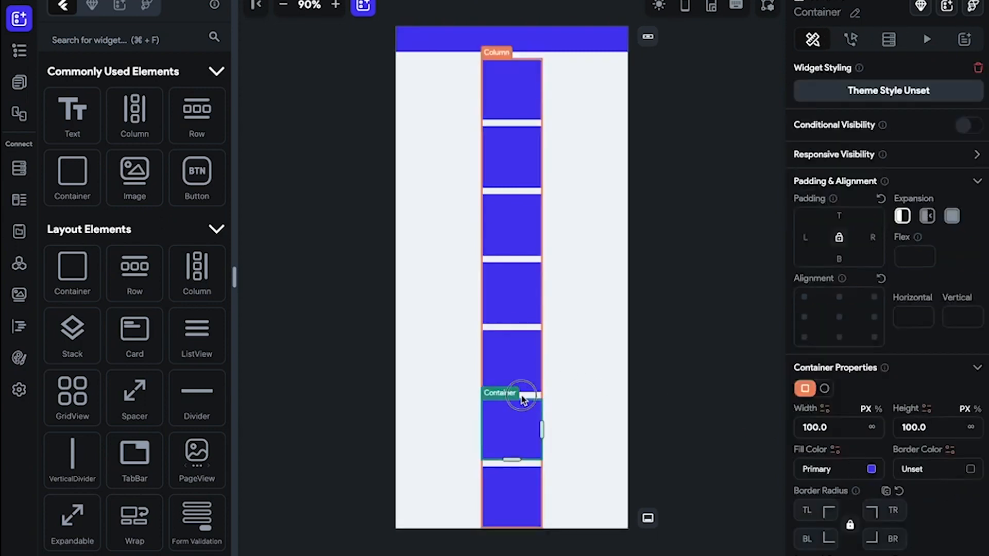
pyautogui.click(522, 397)
pyautogui.click(969, 487)
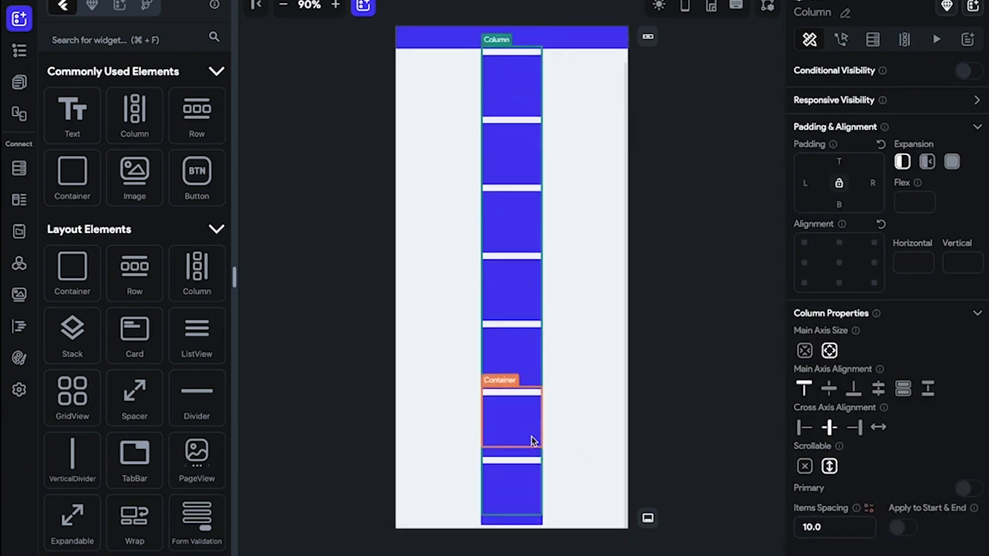
# Step: Disable scrolling on both the nested column and the outer column
pyautogui.click(805, 467)
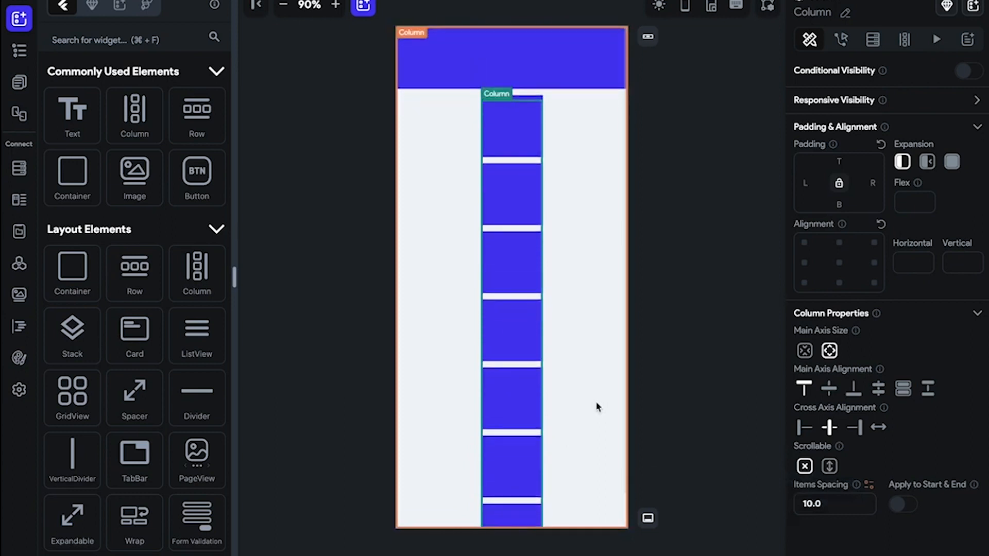
pyautogui.click(829, 467)
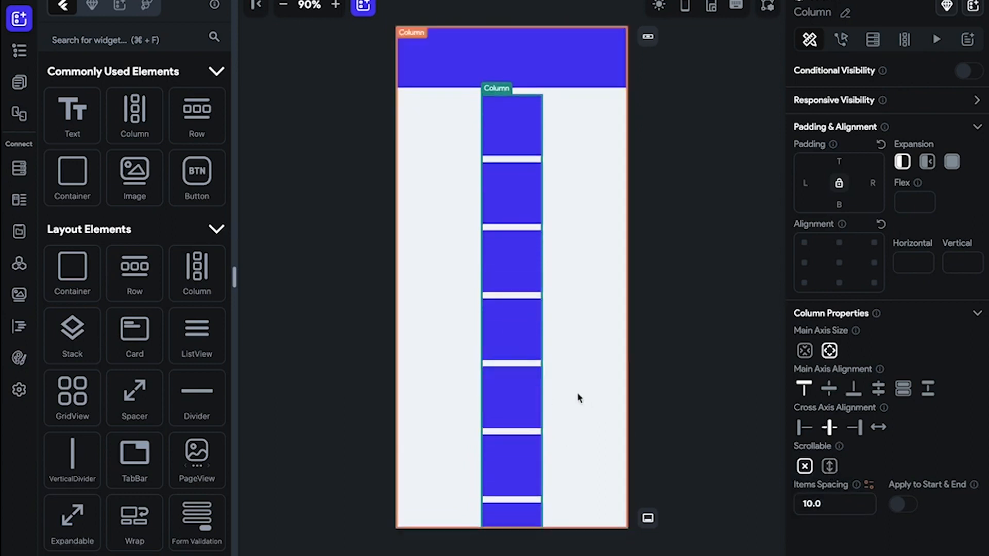
pyautogui.click(804, 467)
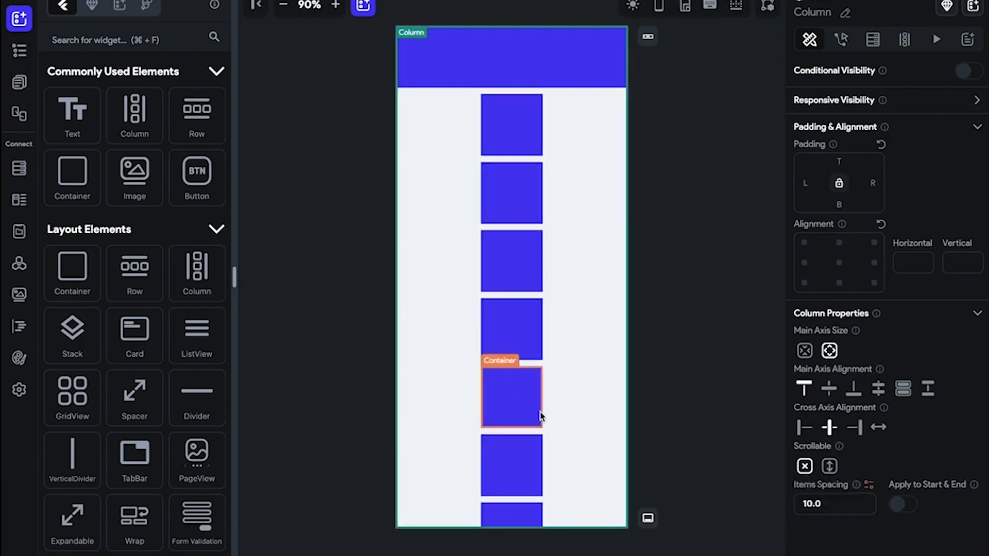
# Step: Allow scrolling on the nested column and try scrolling its small containers
pyautogui.click(519, 430)
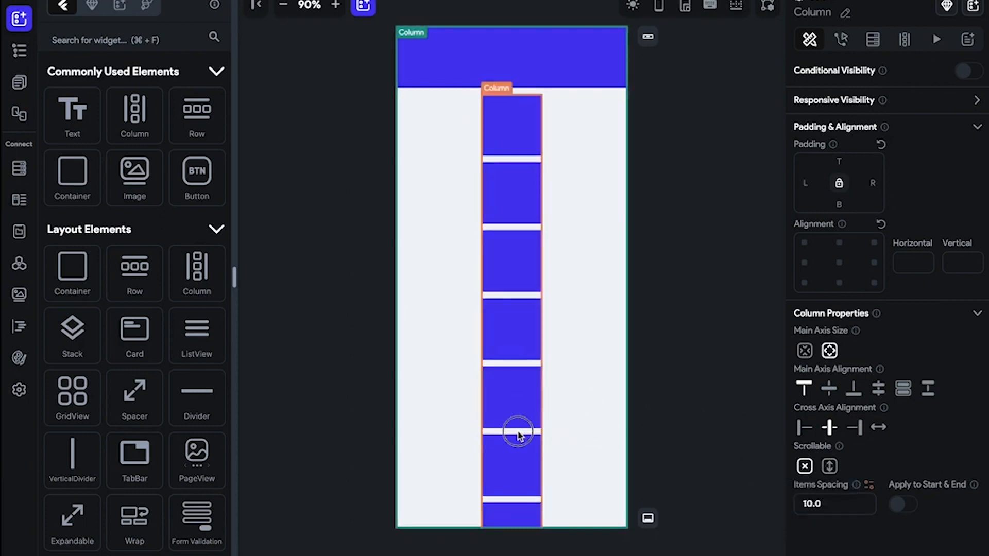
pyautogui.click(829, 466)
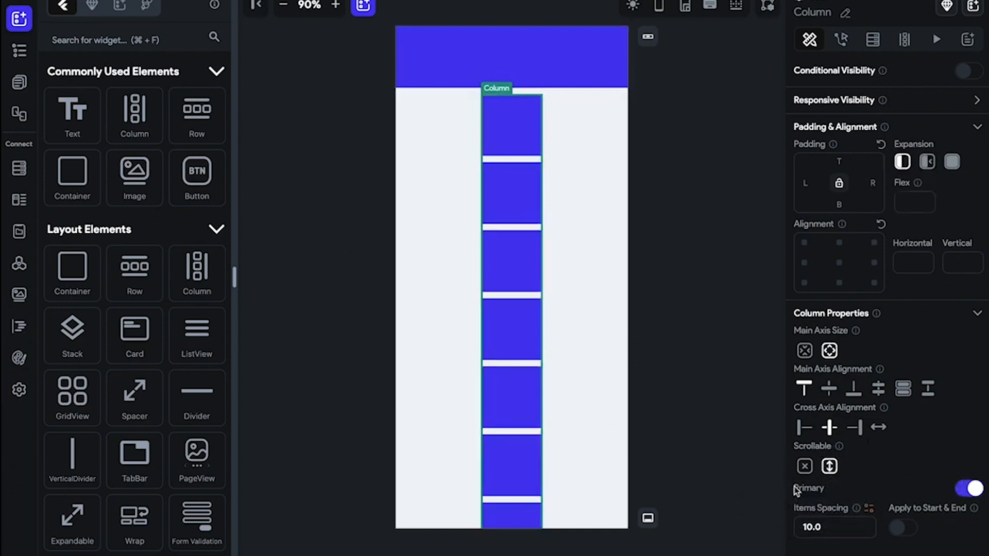
pyautogui.moveTo(534, 468); pyautogui.dragTo(539, 282)
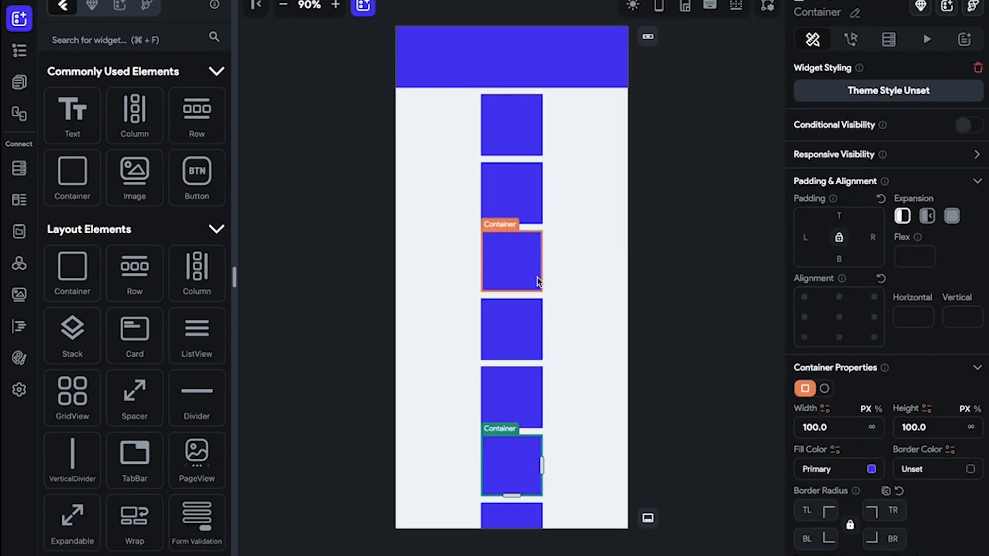
# Step: Allow scrolling on the outer column and turn on its Primary setting
pyautogui.click(559, 325)
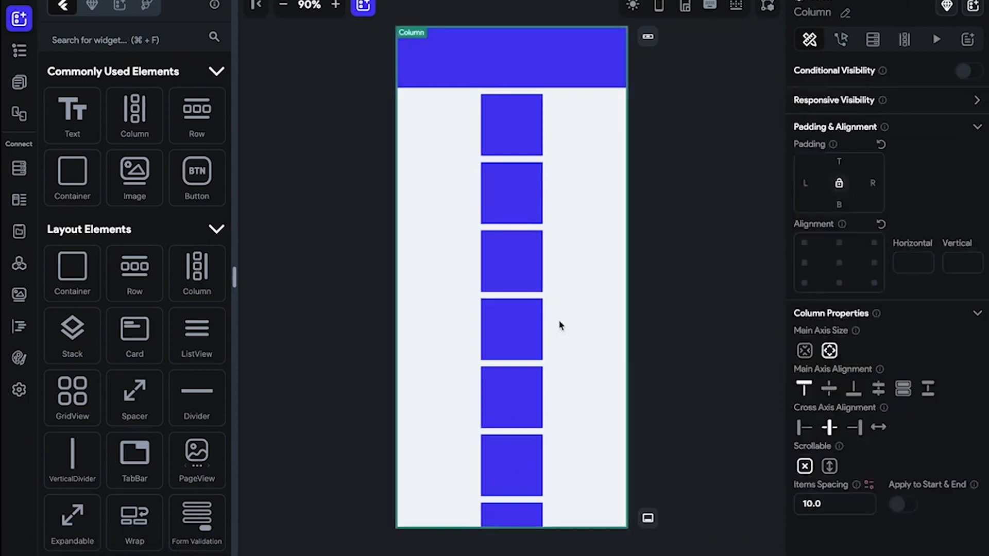
pyautogui.click(828, 466)
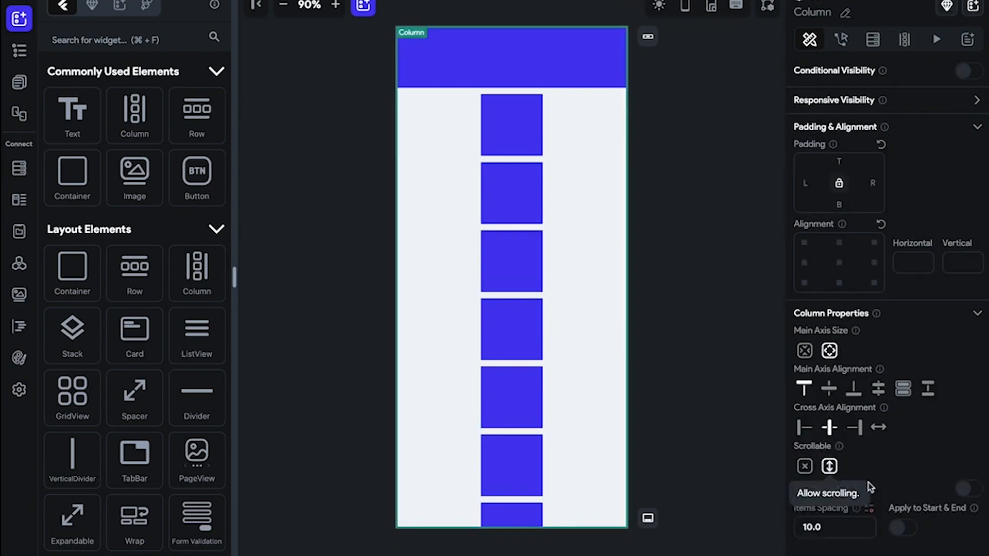
pyautogui.click(967, 490)
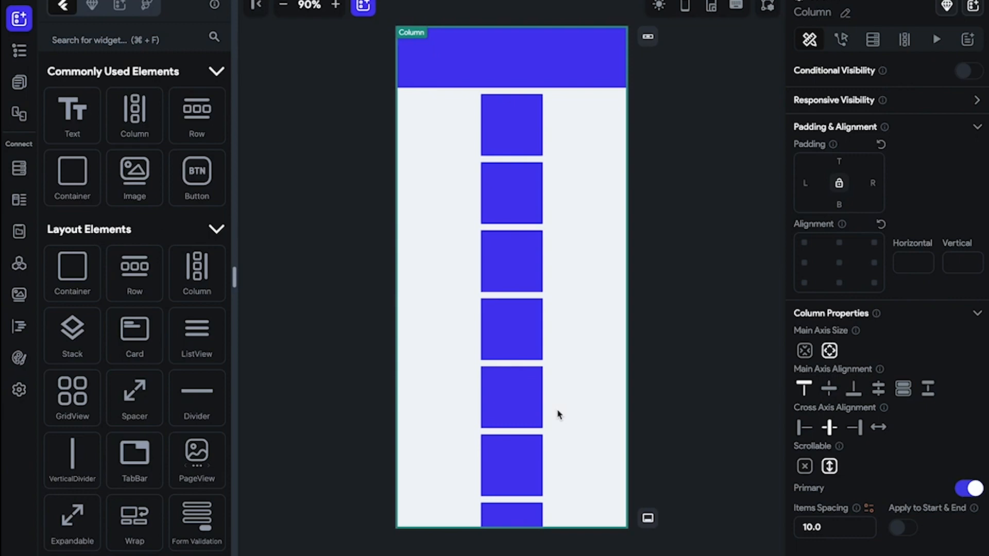
# Step: Set the nested column's items spacing to 20 and apply it to the start and end
pyautogui.click(536, 368)
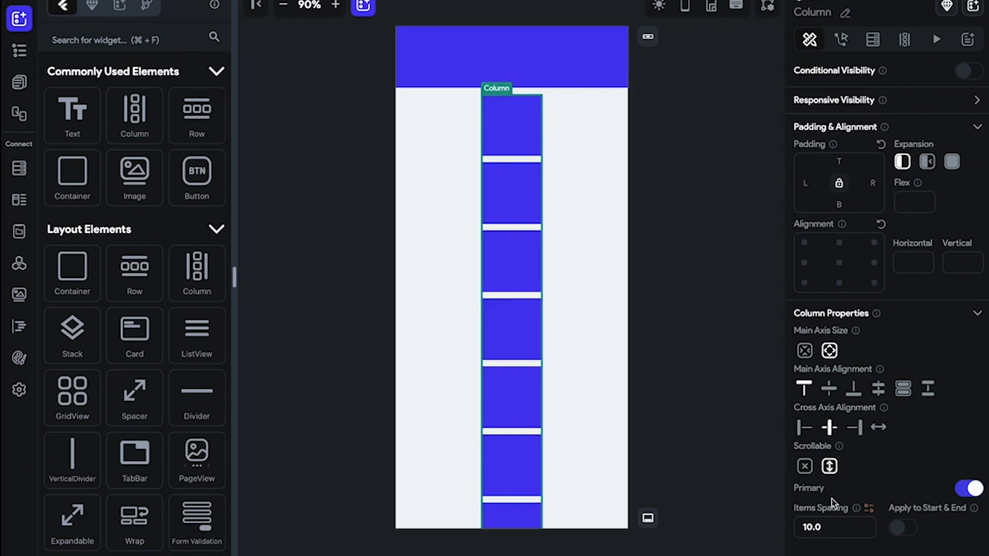
pyautogui.doubleClick(812, 527)
pyautogui.write('20')
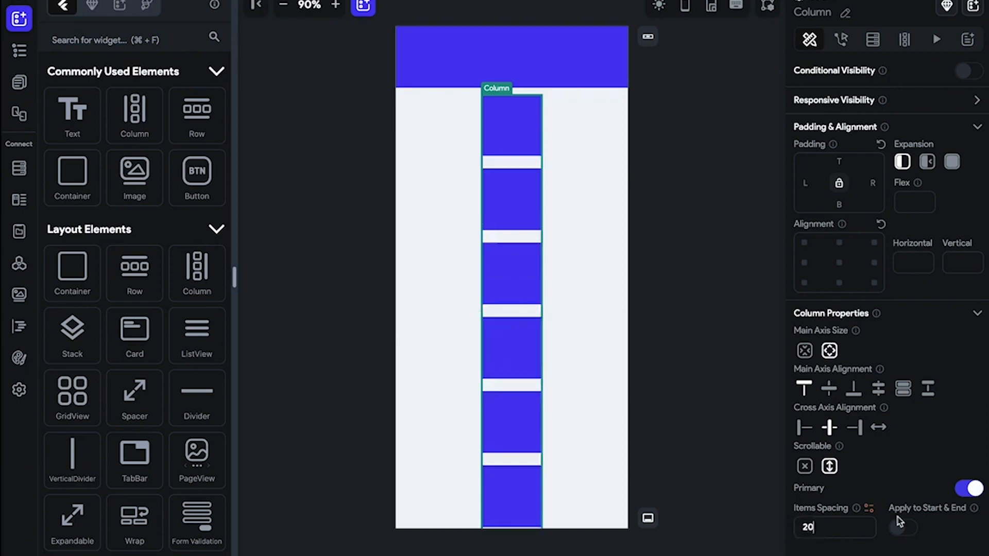
pyautogui.click(906, 527)
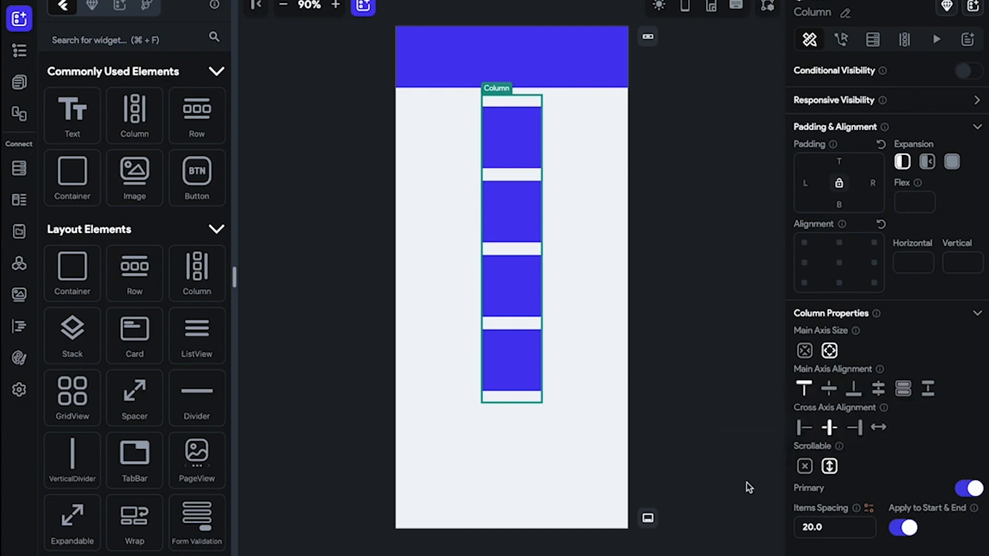
# Step: Delete the remaining small containers and the nested column, keeping the wide container at the top of the page
pyautogui.click(533, 369)
pyautogui.press('Delete')
pyautogui.click(513, 302)
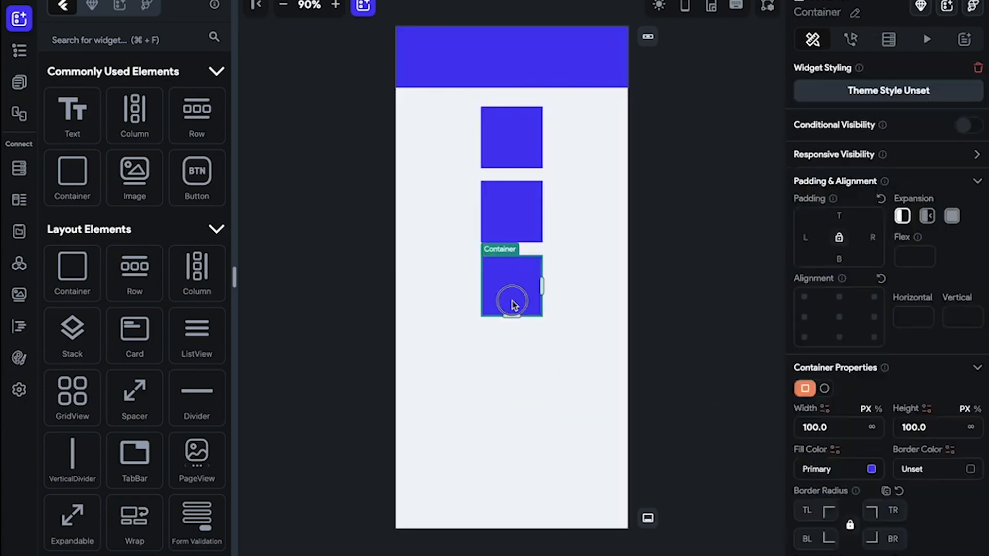
pyautogui.press('Delete')
pyautogui.click(537, 206)
pyautogui.press('Delete')
pyautogui.click(537, 137)
pyautogui.press('Delete')
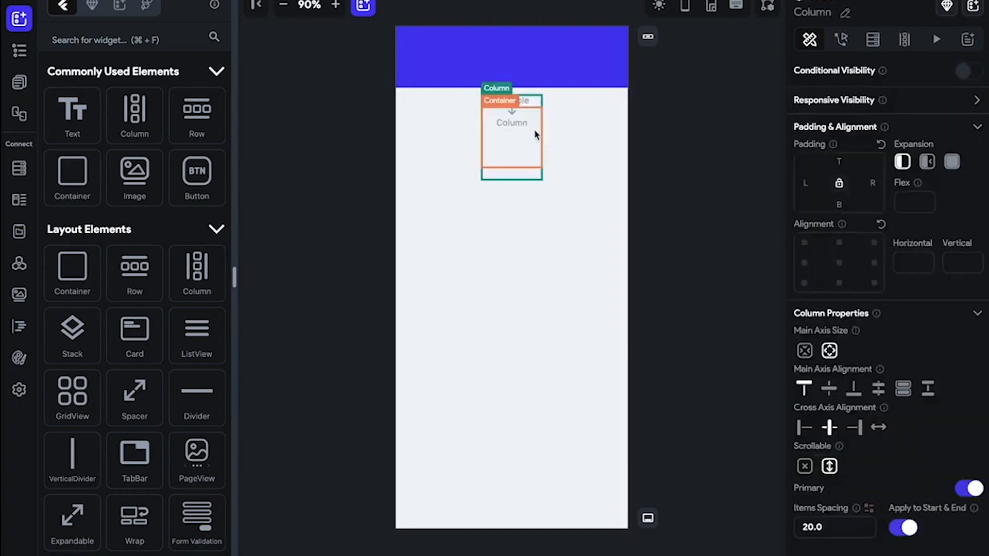
pyautogui.press('Delete')
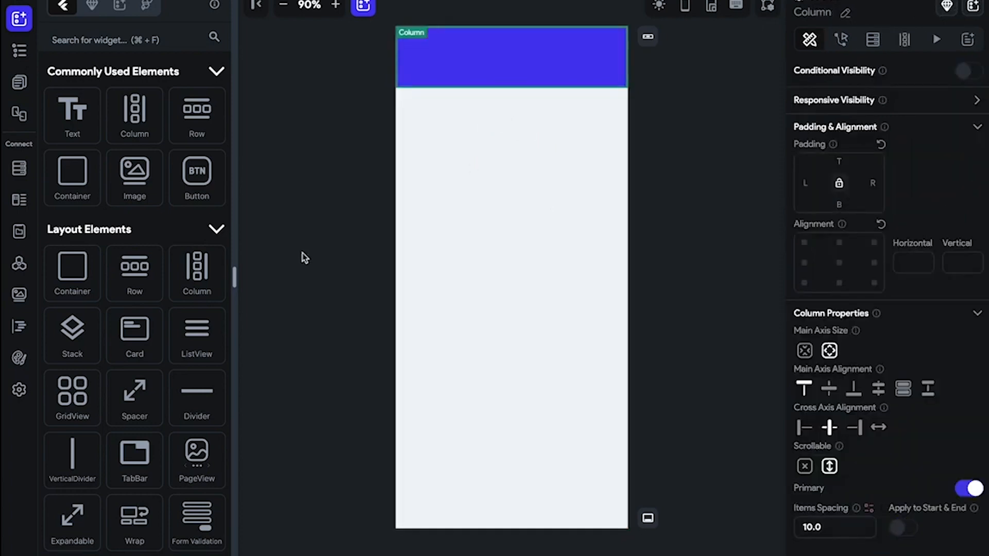
# Step: Delete the old column with its wide container and add a new empty Column to the page
pyautogui.moveTo(82, 351); pyautogui.dragTo(453, 377)
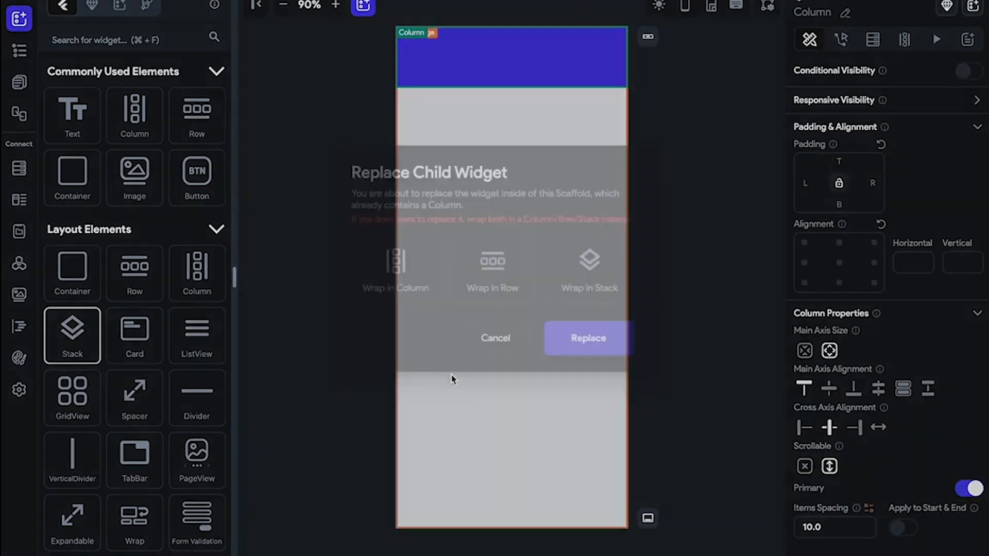
pyautogui.click(515, 336)
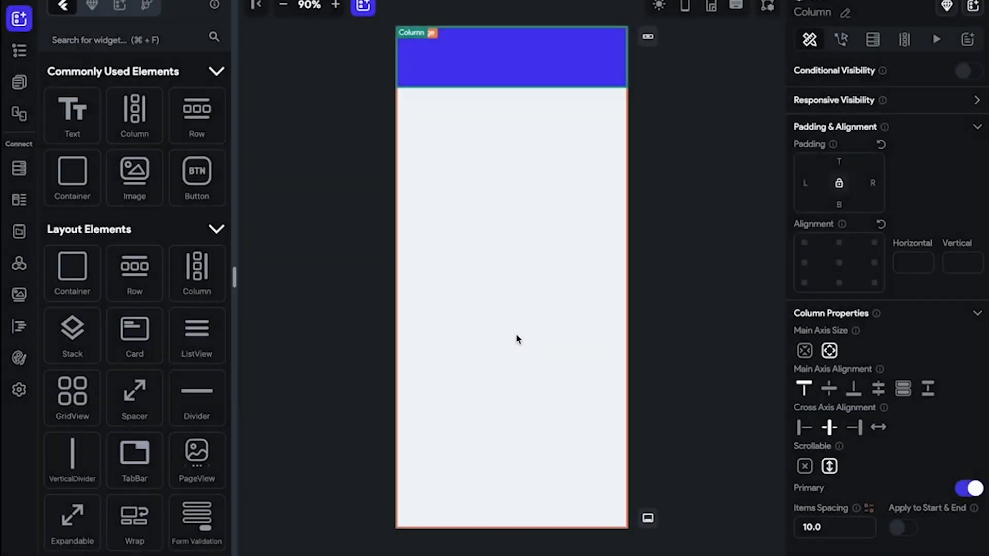
pyautogui.press('Delete')
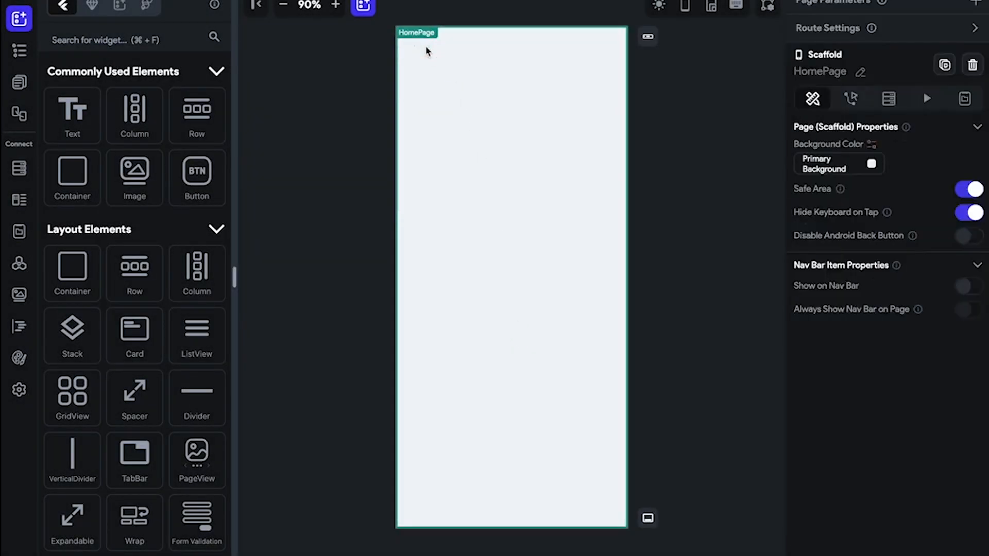
pyautogui.moveTo(197, 267); pyautogui.dragTo(446, 283)
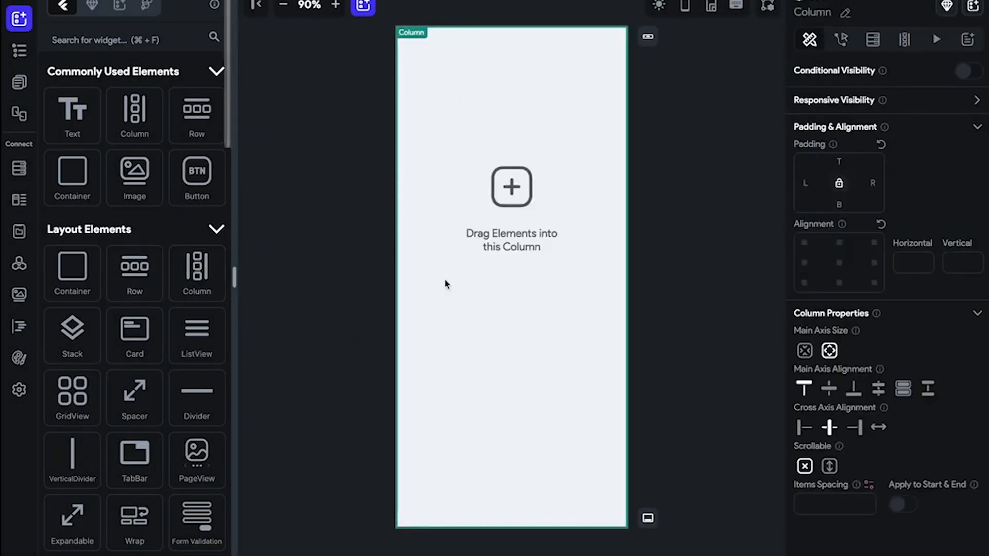
# Step: Show the page in a phone frame and add a Stack holding a Container to the column
pyautogui.click(684, 6)
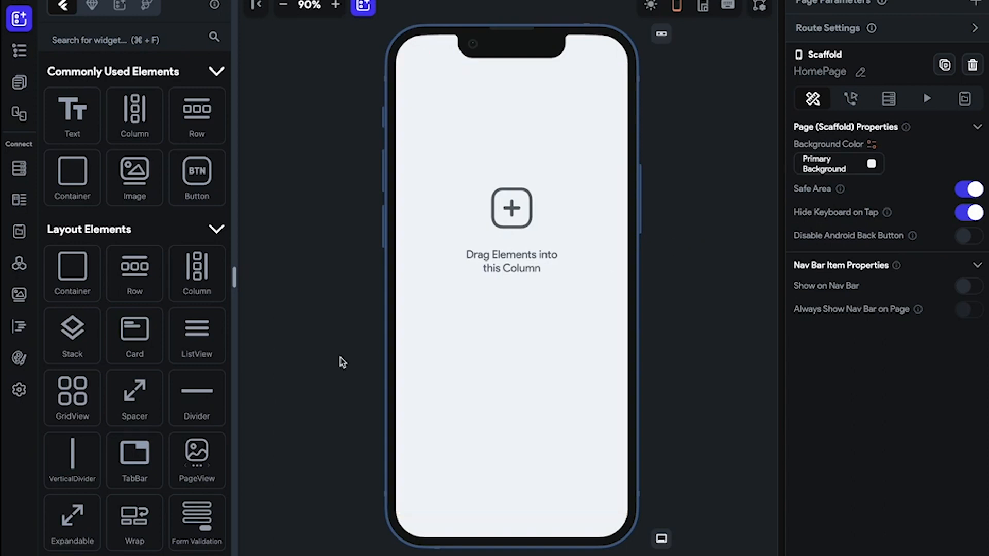
pyautogui.moveTo(69, 330); pyautogui.dragTo(507, 320)
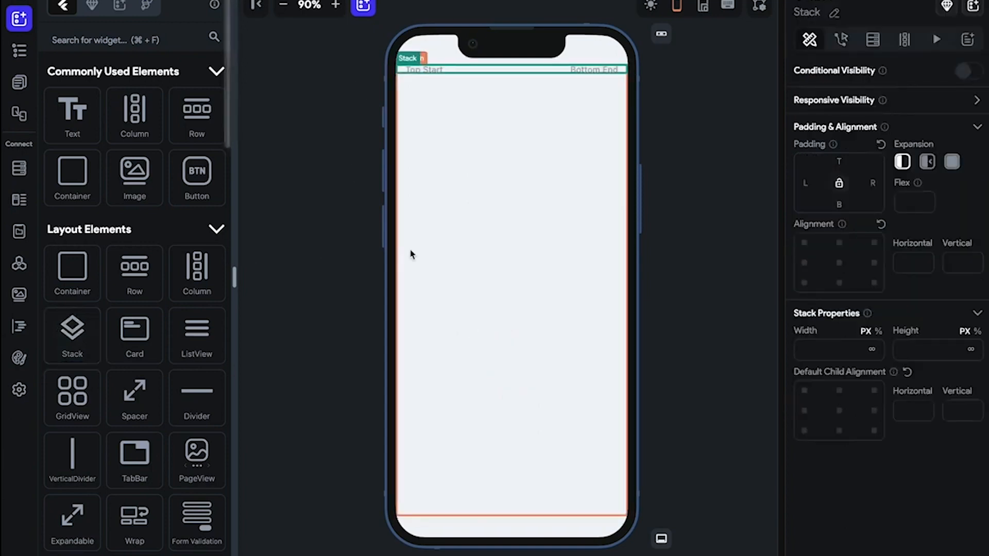
pyautogui.moveTo(96, 291); pyautogui.dragTo(485, 71)
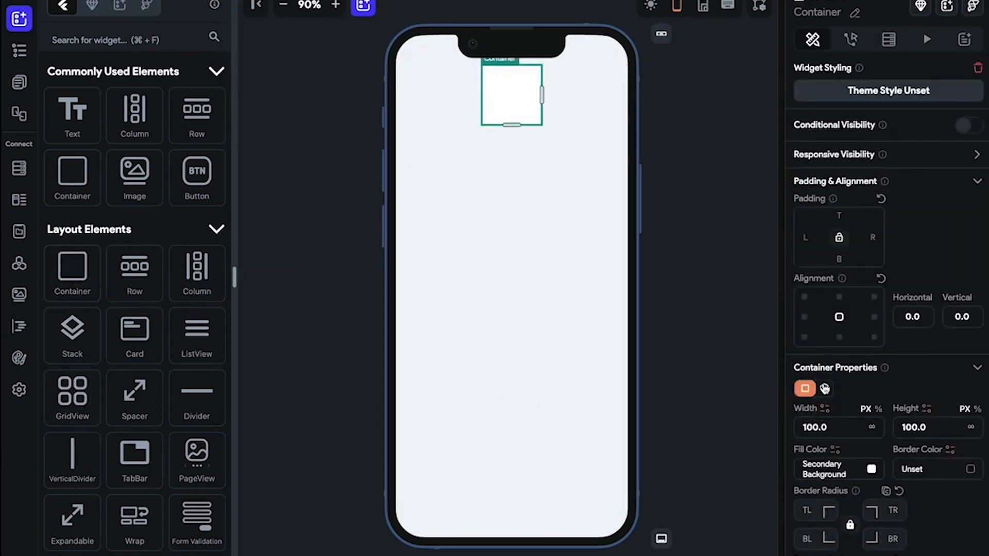
# Step: Make the container a circle filled with the Error color and set its elevation to 40
pyautogui.click(824, 388)
pyautogui.click(870, 470)
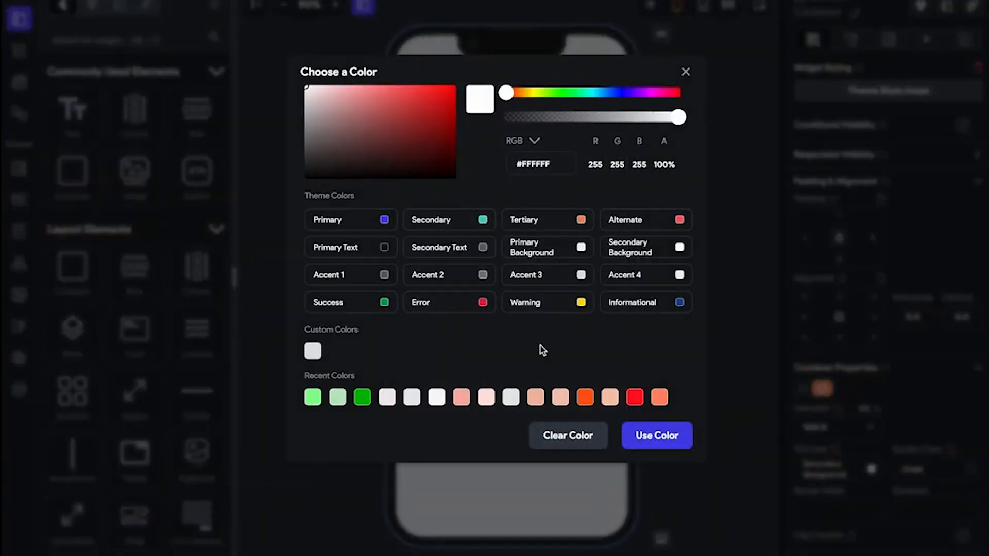
pyautogui.click(486, 302)
pyautogui.scroll(-1, 927, 464)
pyautogui.click(954, 497)
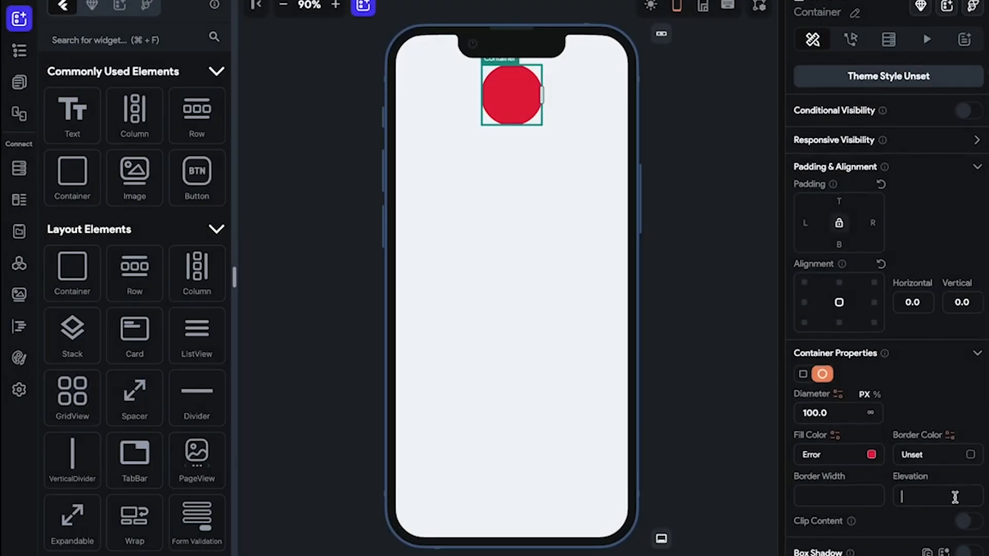
pyautogui.write('10')
pyautogui.click(703, 321)
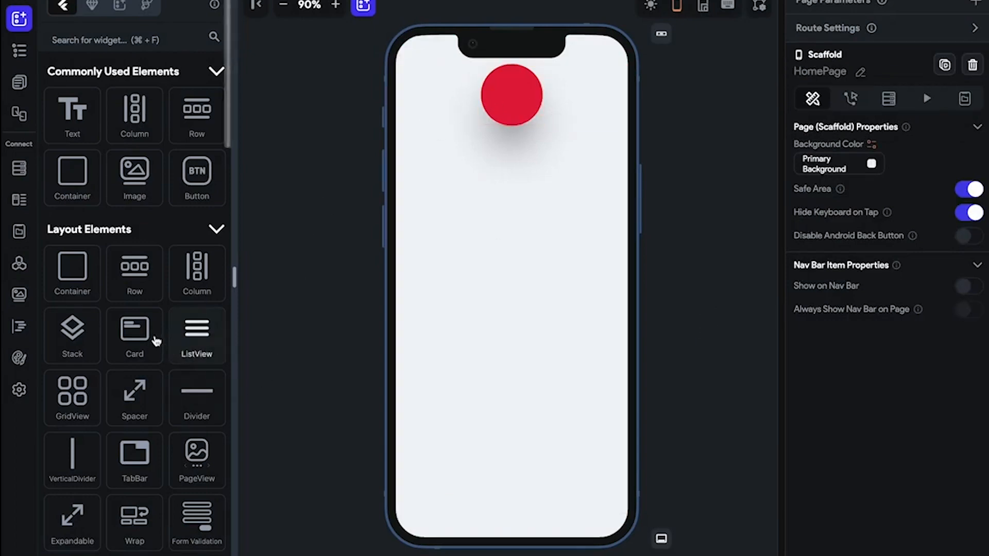
# Step: Search the widget library for "icon" and place an Icon over the red circle in the Stack
pyautogui.click(157, 40)
pyautogui.write('Icon')
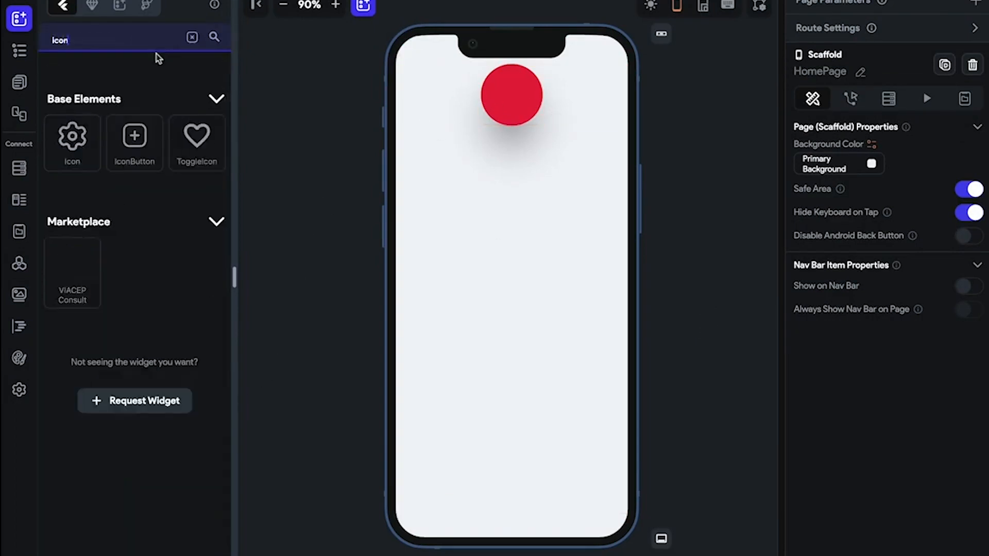
pyautogui.moveTo(72, 135); pyautogui.dragTo(521, 94)
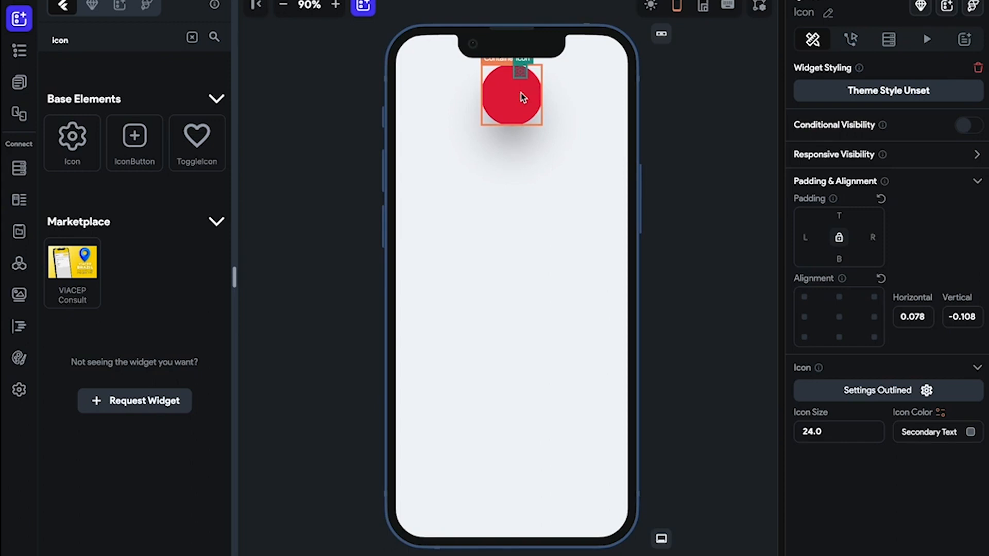
# Step: Try a width and height of 100 on the Stack, and stretch it to about 372 by 702 px
pyautogui.click(576, 116)
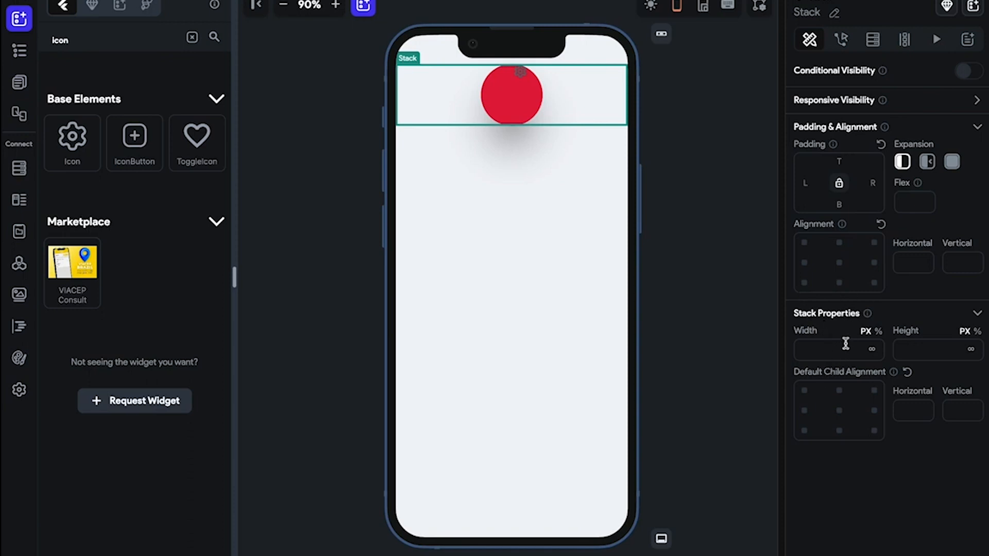
pyautogui.click(841, 350)
pyautogui.write('100')
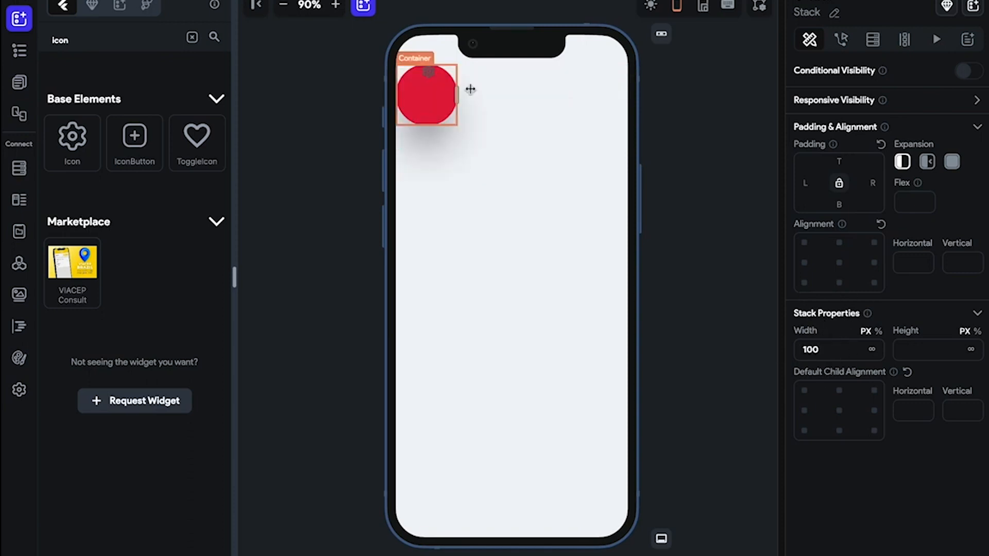
pyautogui.moveTo(457, 95); pyautogui.dragTo(625, 98)
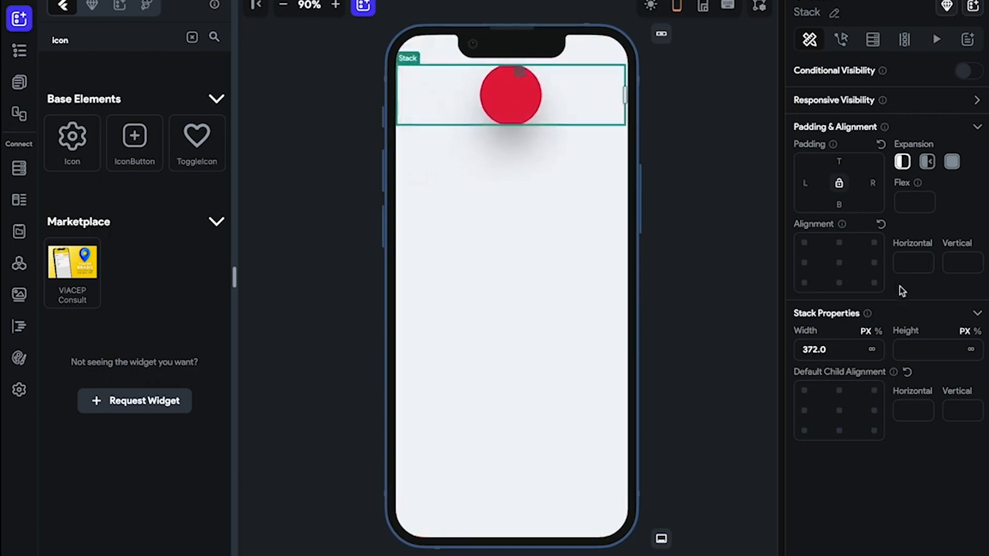
pyautogui.click(902, 349)
pyautogui.write('100')
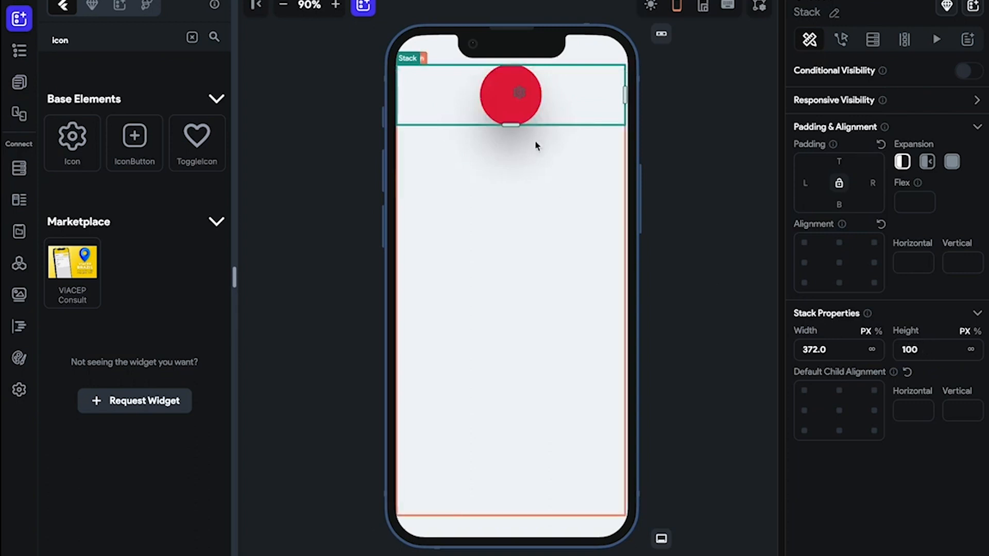
pyautogui.moveTo(511, 124); pyautogui.dragTo(553, 497)
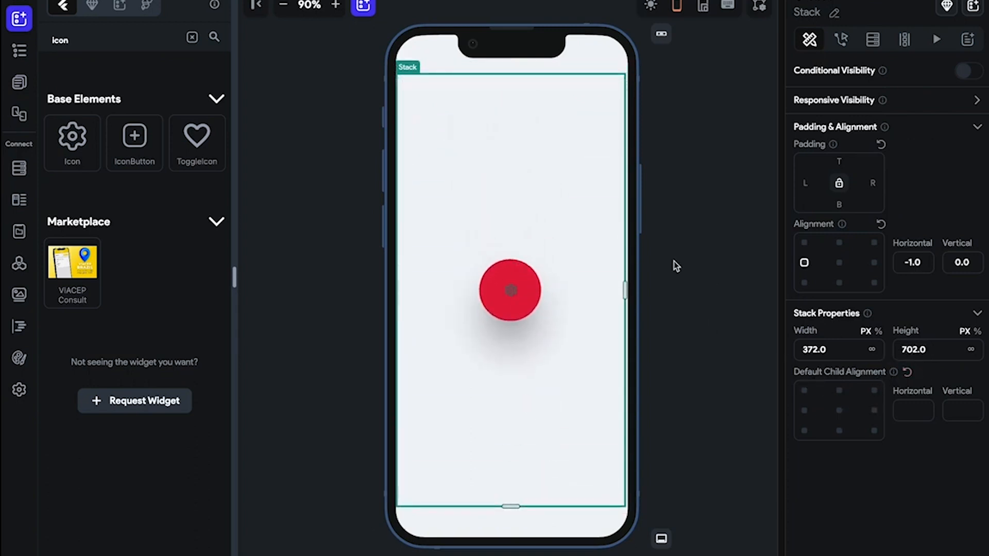
# Step: Check the red circle's container settings and set the Stack's default child alignment to the center
pyautogui.click(503, 277)
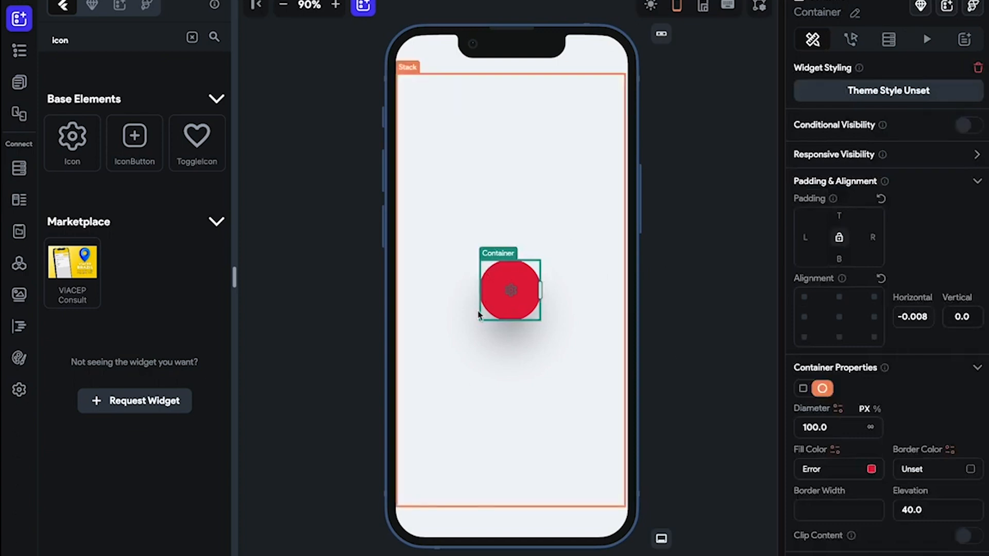
pyautogui.scroll(-5, 826, 310)
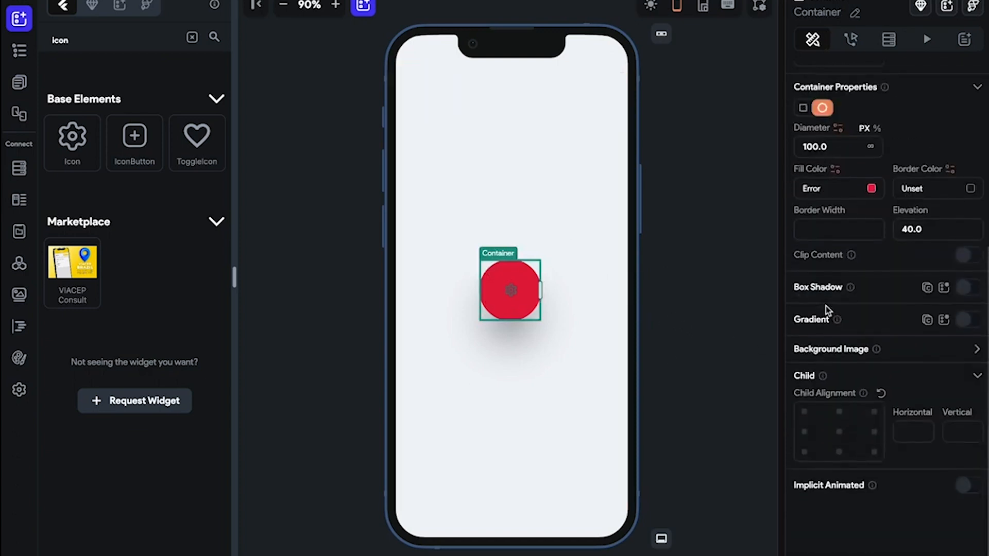
pyautogui.click(563, 335)
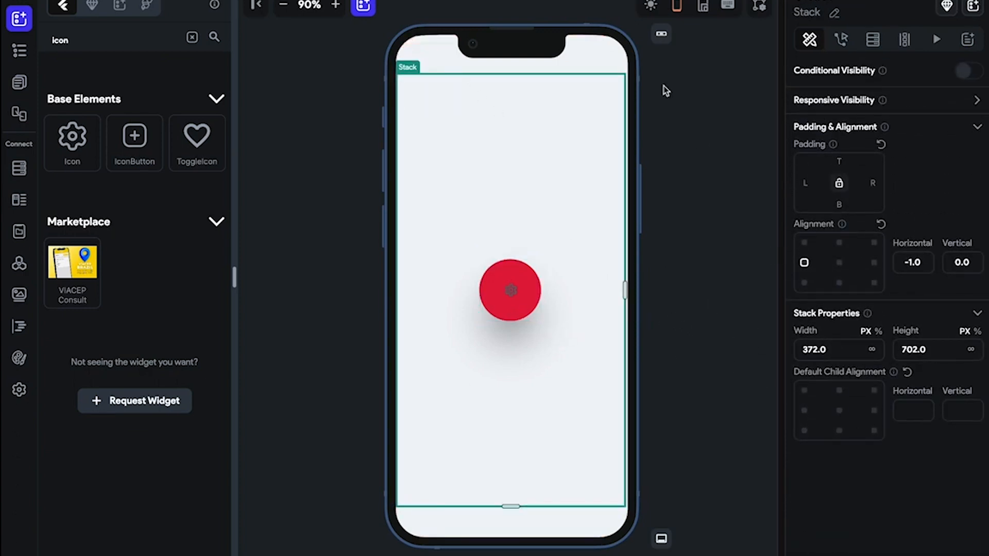
pyautogui.click(841, 414)
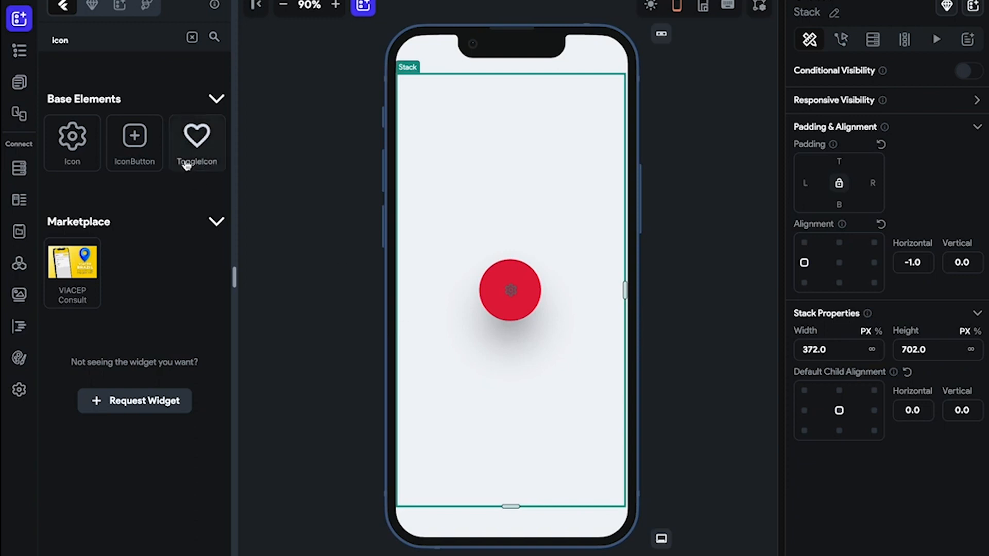
# Step: Place a second Icon in the Stack just to the right of the red circle and clear the widget search
pyautogui.click(515, 291)
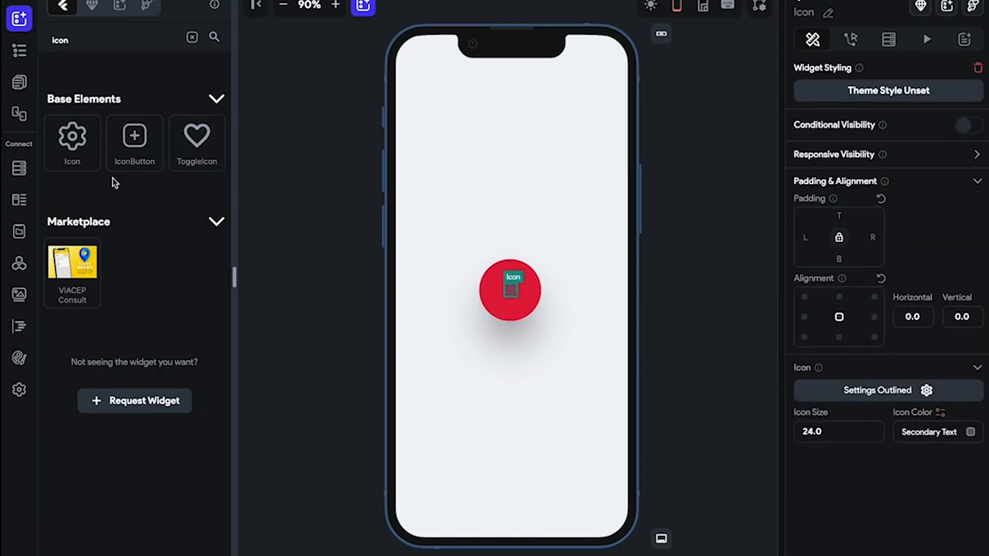
pyautogui.moveTo(73, 154); pyautogui.dragTo(565, 303)
pyautogui.click(192, 38)
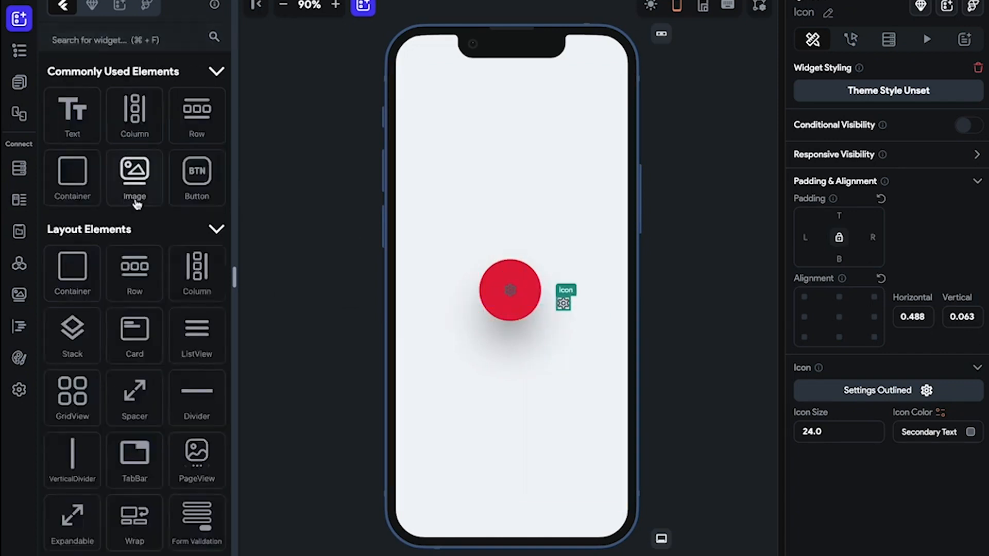
# Step: Add an Image to the Stack, narrowed to about 226 px, and send it behind the circle and icons
pyautogui.moveTo(134, 194); pyautogui.dragTo(431, 308)
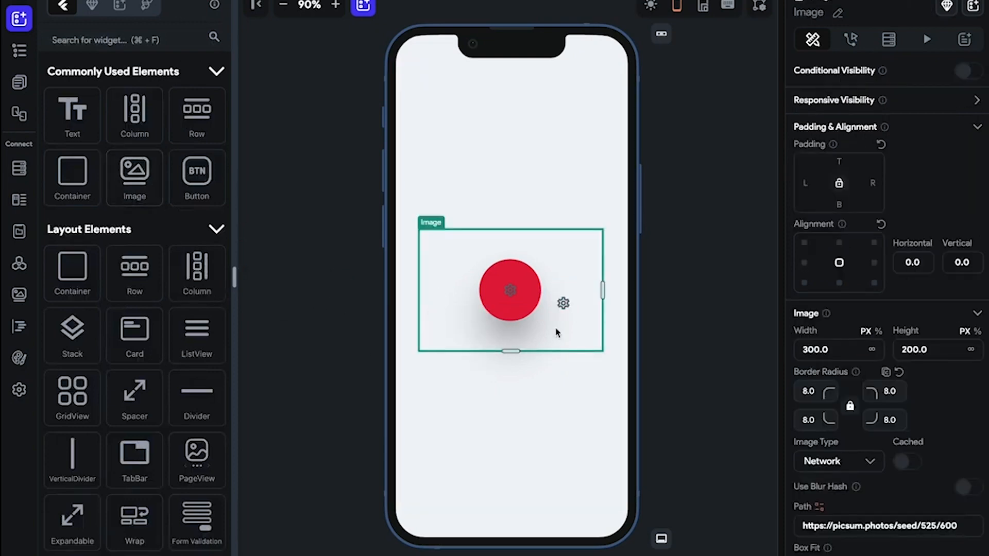
pyautogui.moveTo(602, 290); pyautogui.dragTo(578, 294)
pyautogui.rightClick(578, 295)
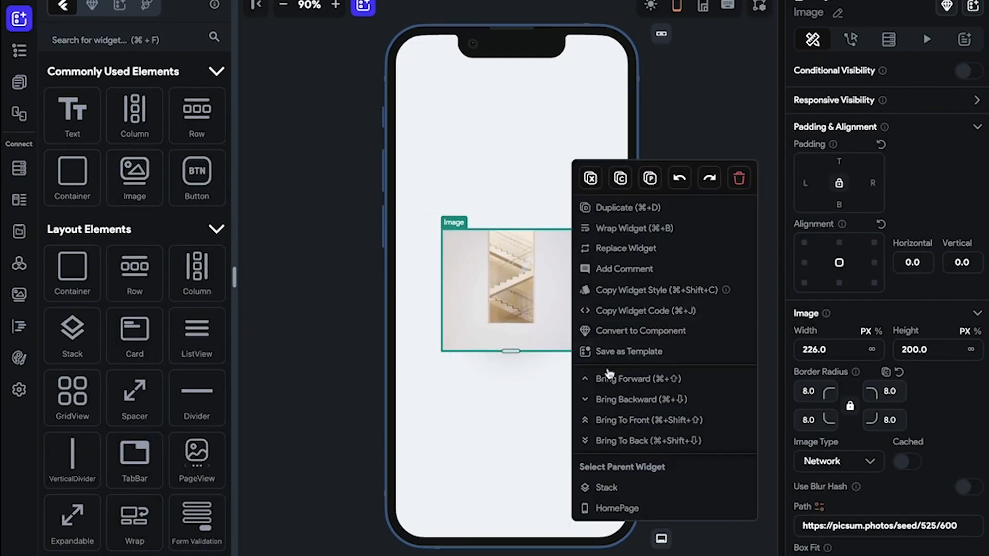
pyautogui.click(611, 439)
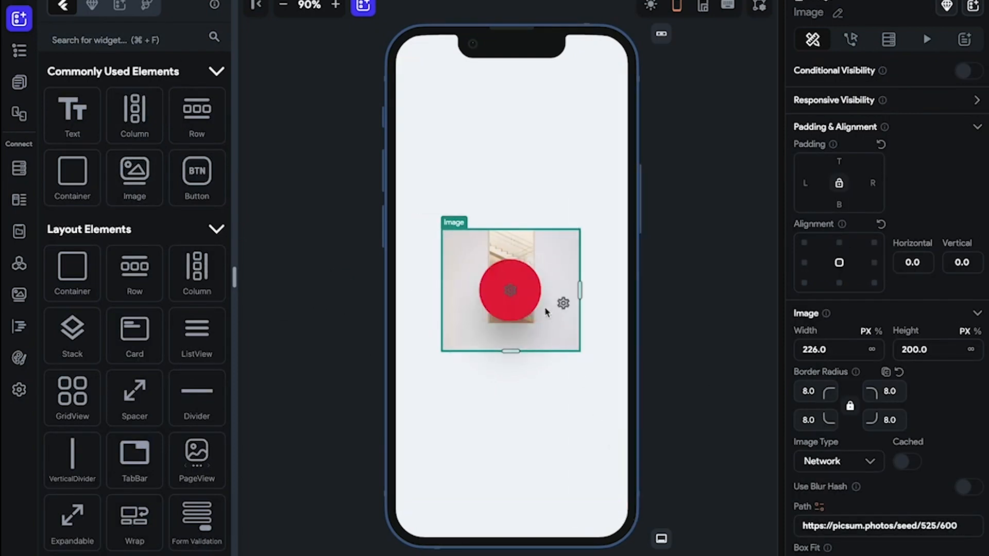
# Step: Move the image above the red circle without replacing the Stack, and delete the Stack with all its children
pyautogui.moveTo(546, 337); pyautogui.dragTo(509, 102)
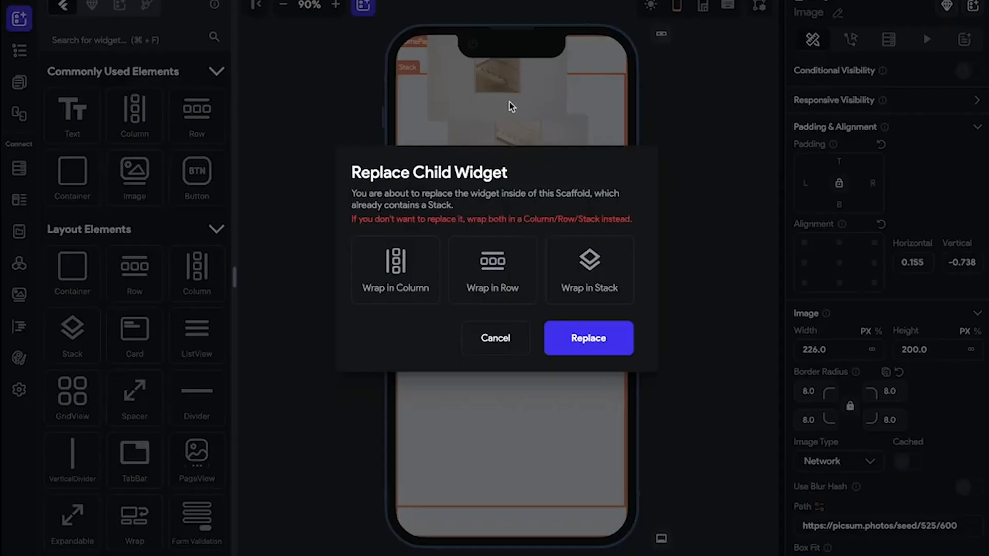
pyautogui.click(509, 346)
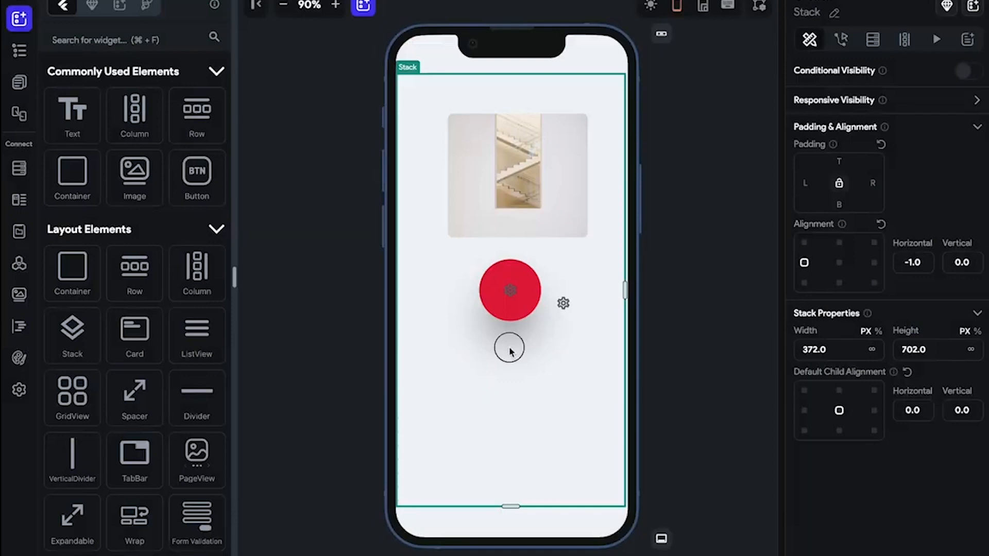
pyautogui.press('Delete')
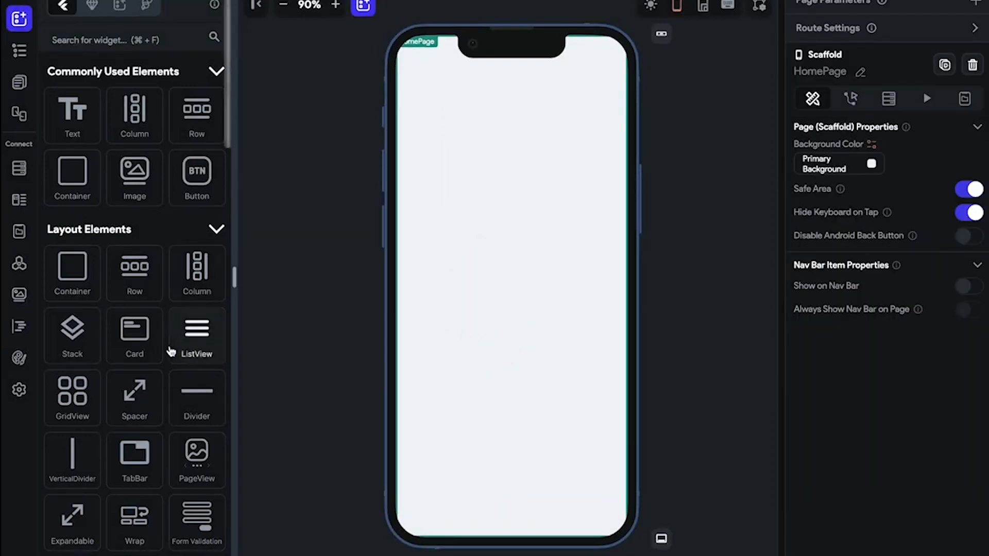
# Step: Add a Card to the empty page and place a Text widget inside it
pyautogui.scroll(-2, 171, 352)
pyautogui.moveTo(133, 238); pyautogui.dragTo(514, 229)
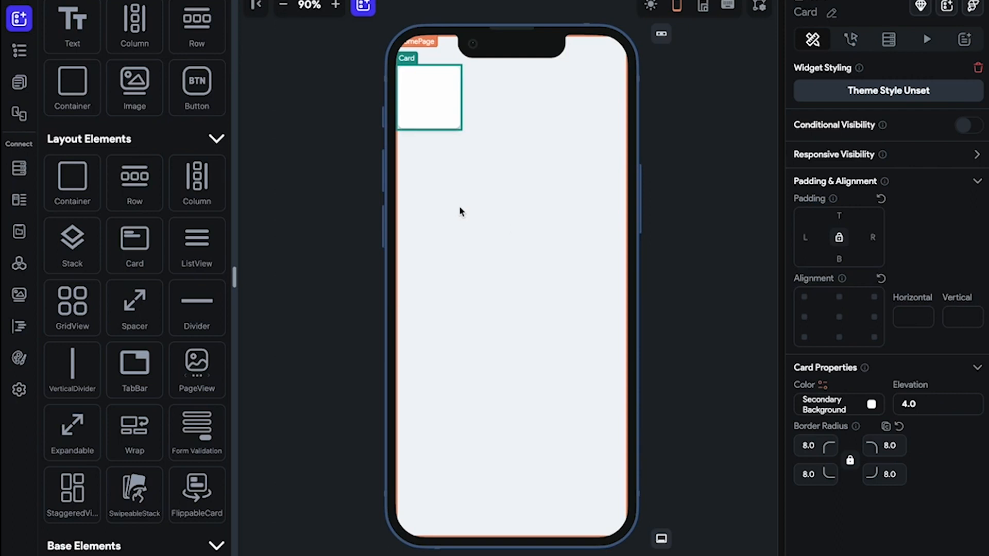
pyautogui.moveTo(93, 28); pyautogui.dragTo(417, 88)
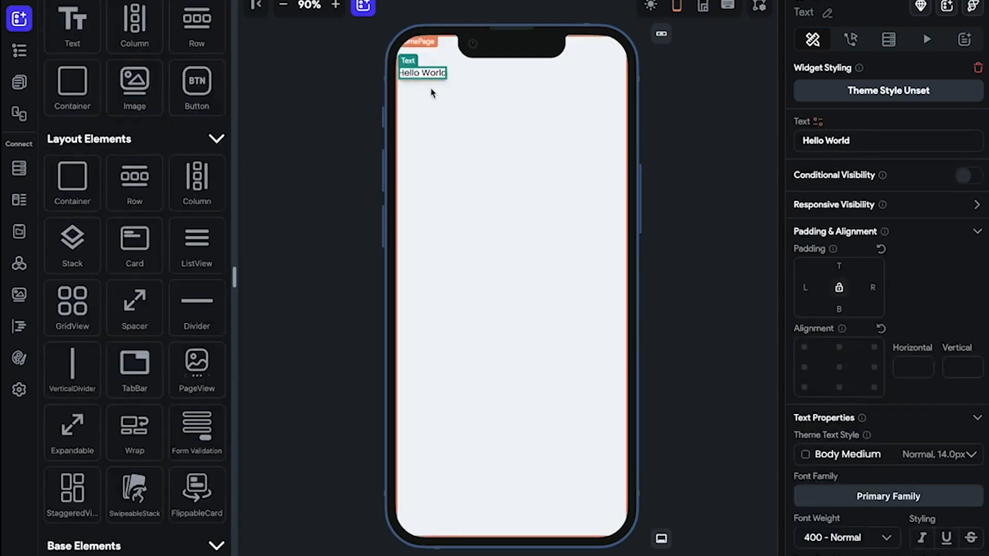
# Step: Set the "Hello World" text's padding to 10 on all sides and select the card around it
pyautogui.click(335, 5)
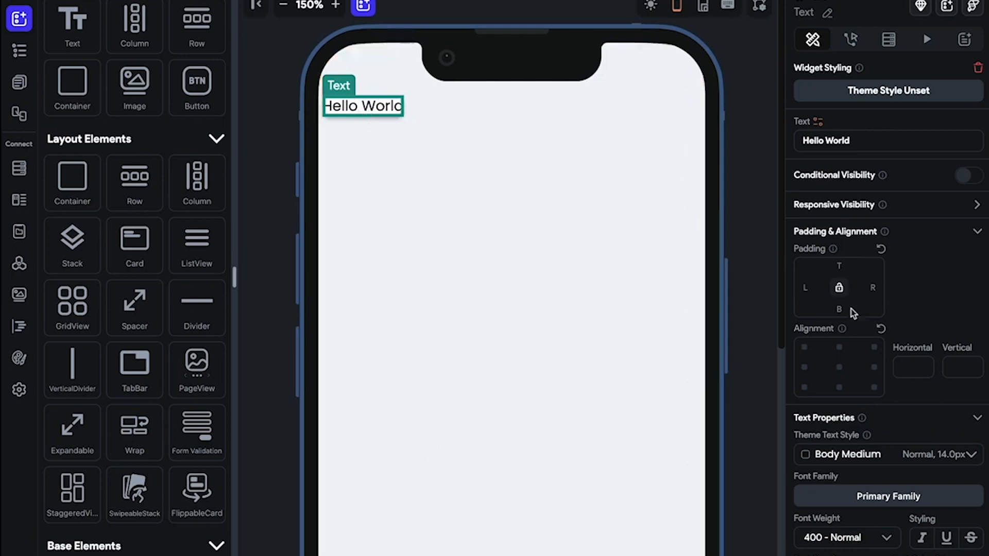
pyautogui.click(841, 266)
pyautogui.write('10')
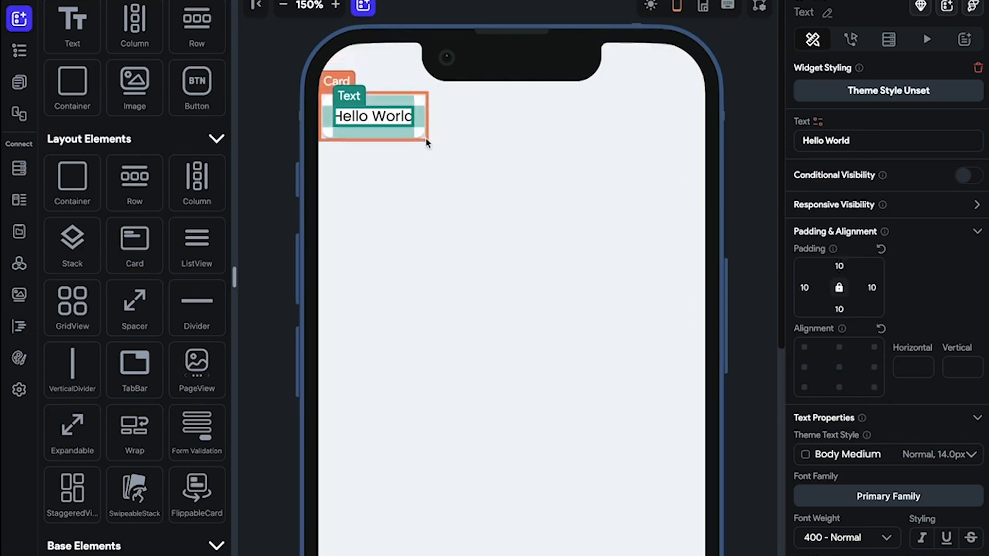
pyautogui.click(481, 170)
pyautogui.click(398, 118)
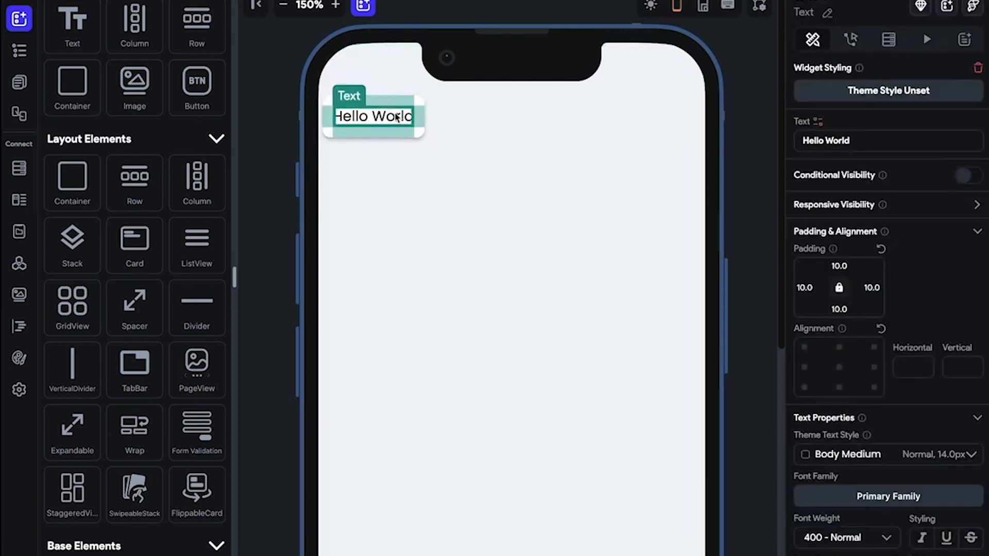
pyautogui.click(418, 123)
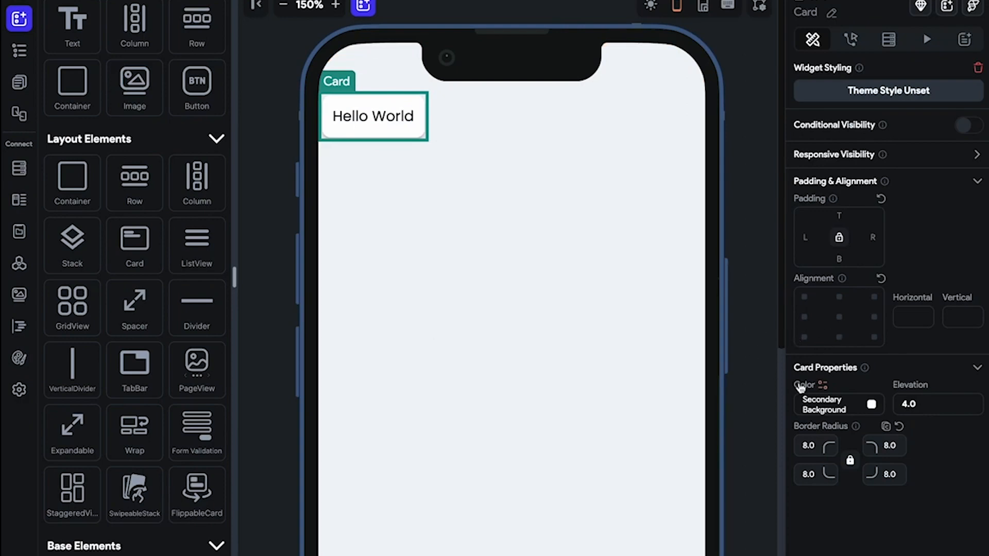
# Step: Set the card's color to the Primary theme color
pyautogui.click(870, 405)
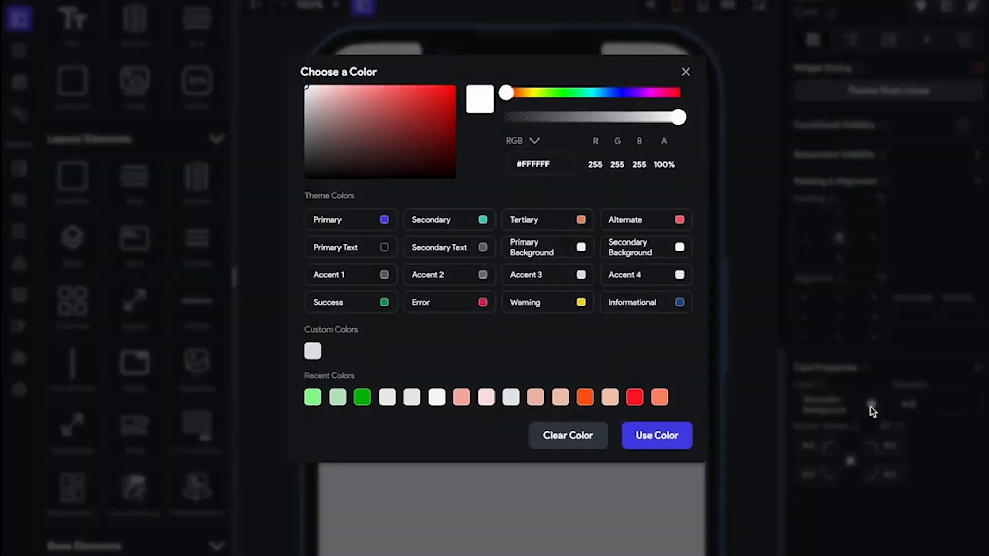
pyautogui.click(384, 220)
pyautogui.click(550, 235)
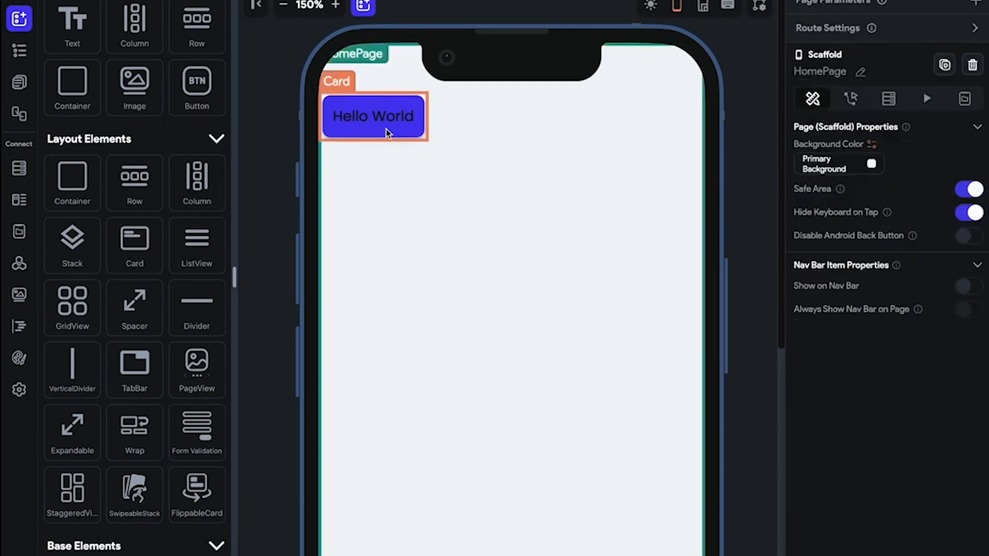
# Step: Try elevations of 50 and 10 on the card to compare its shadow
pyautogui.click(381, 130)
pyautogui.click(382, 137)
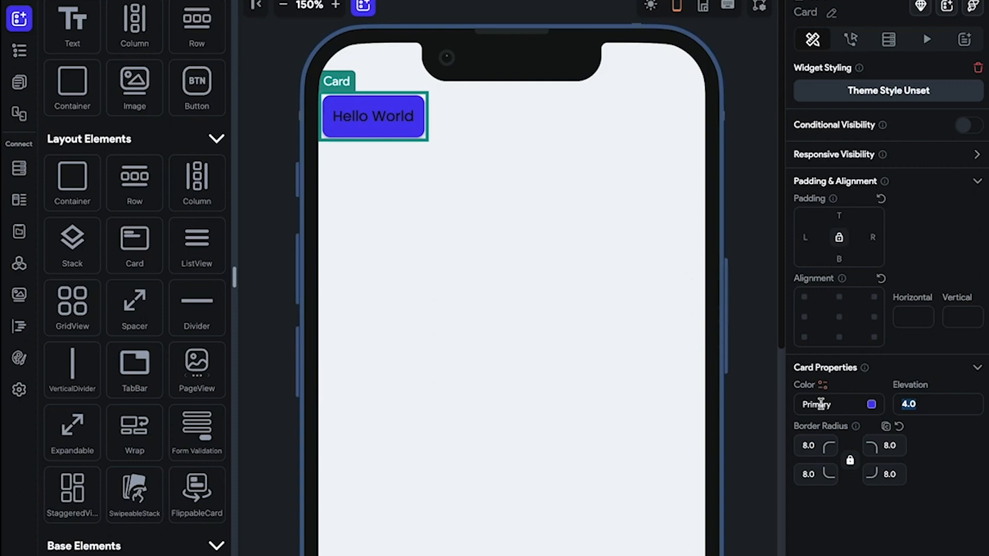
pyautogui.write('50')
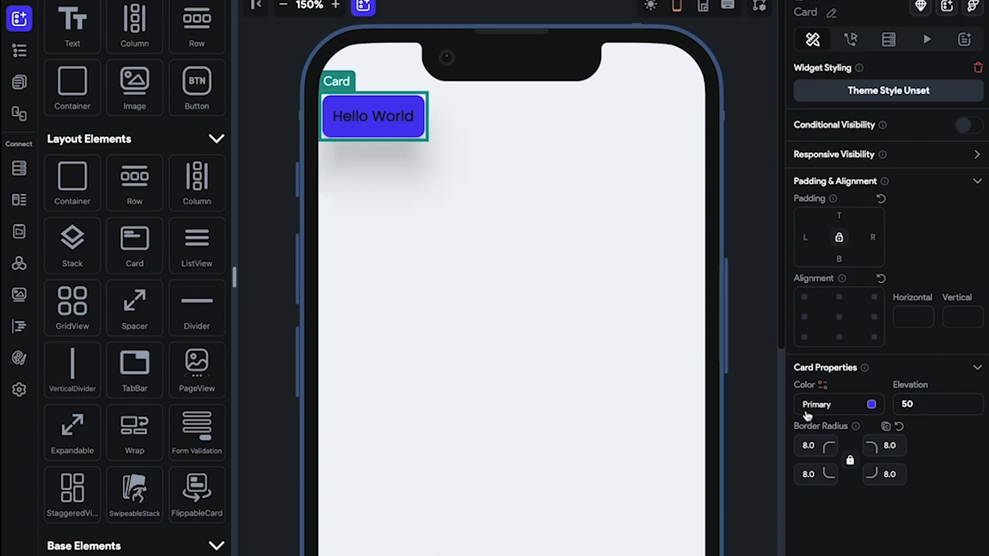
pyautogui.click(637, 288)
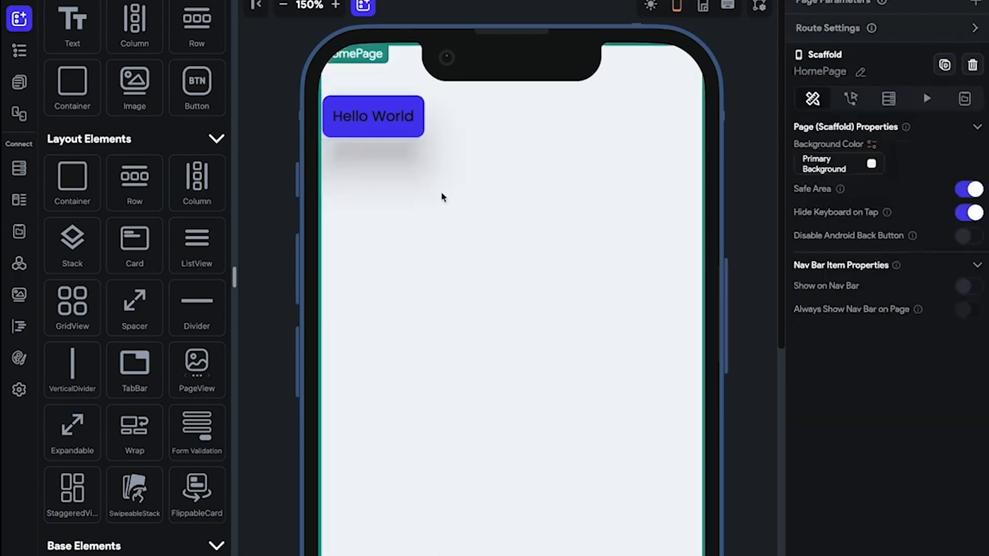
pyautogui.click(404, 139)
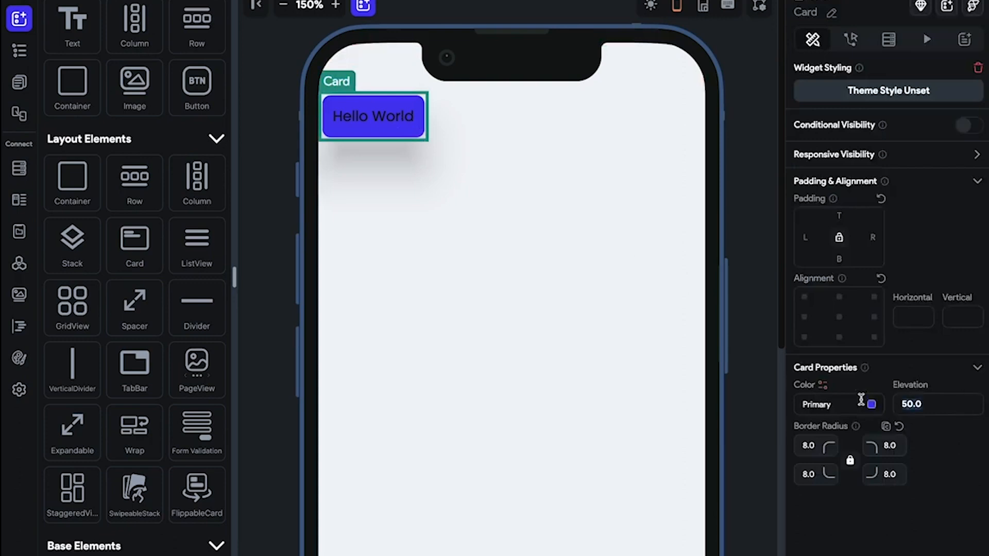
pyautogui.write('10')
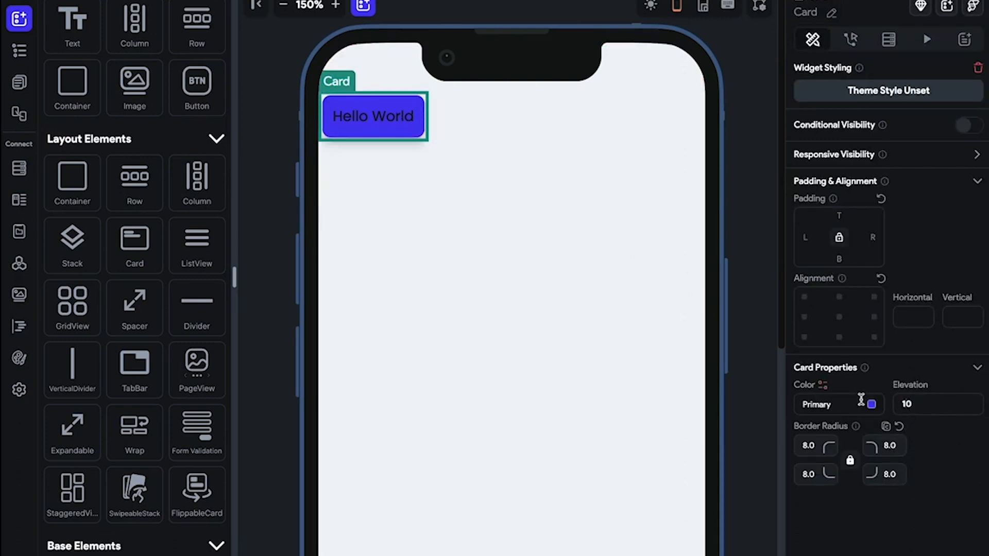
pyautogui.click(622, 275)
# Step: Set the card's elevation to 0
pyautogui.click(401, 133)
pyautogui.moveTo(921, 407); pyautogui.dragTo(865, 407)
pyautogui.click(666, 366)
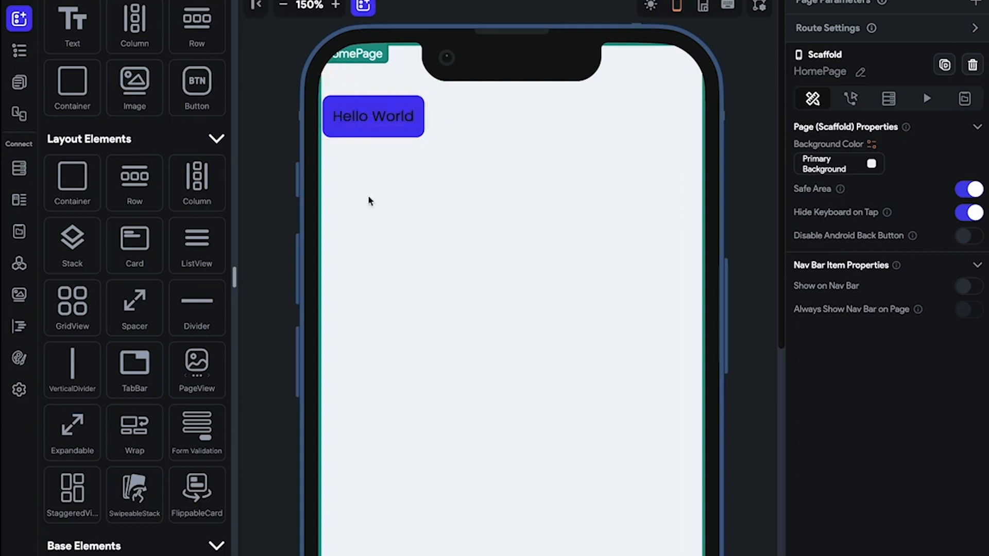
# Step: Set the card's border radius to 20 on all corners
pyautogui.click(389, 134)
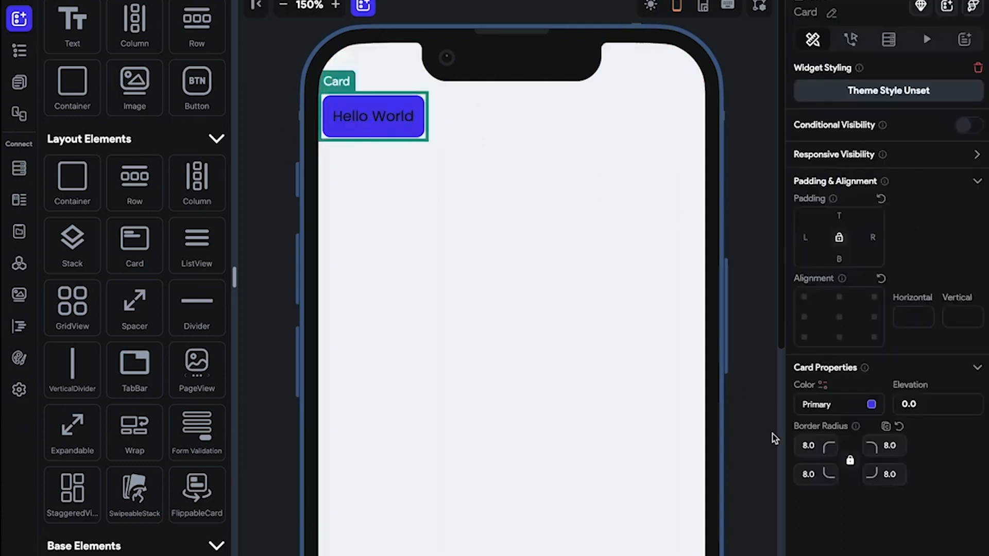
pyautogui.click(822, 447)
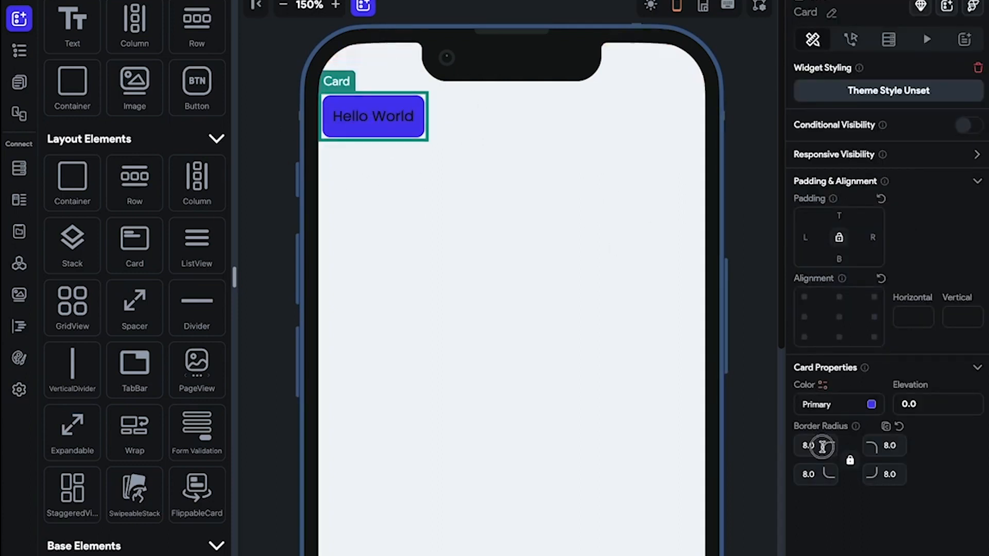
pyautogui.press('BackSpace')
pyautogui.press('BackSpace')
pyautogui.press('BackSpace')
pyautogui.write('20')
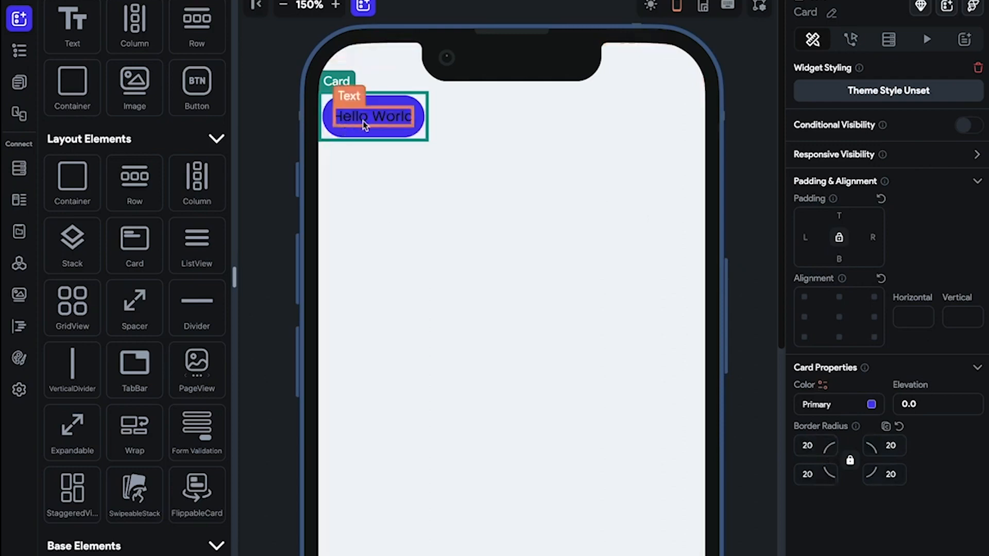
# Step: Change the card's border radius to 10 on all corners
pyautogui.press('BackSpace')
pyautogui.press('BackSpace')
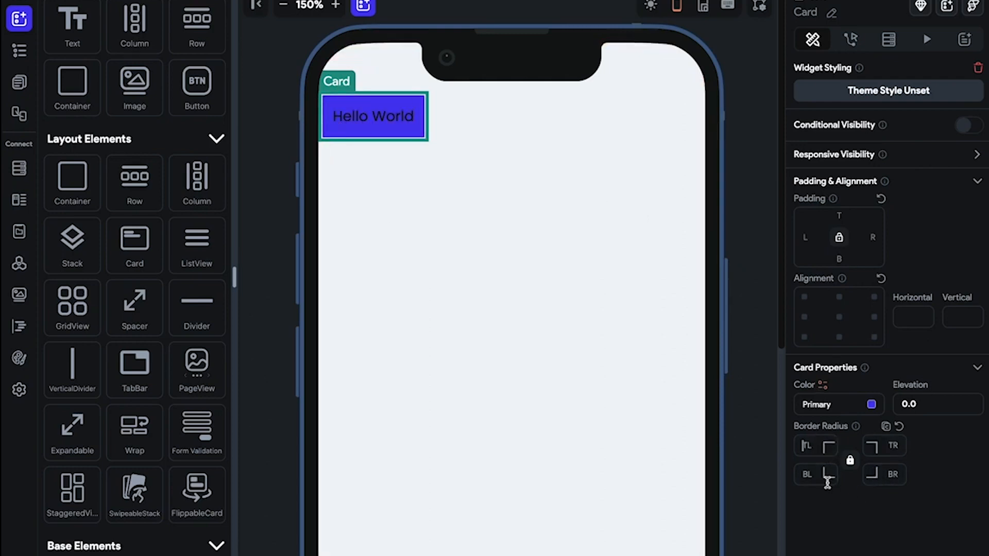
pyautogui.write('10')
pyautogui.click(652, 353)
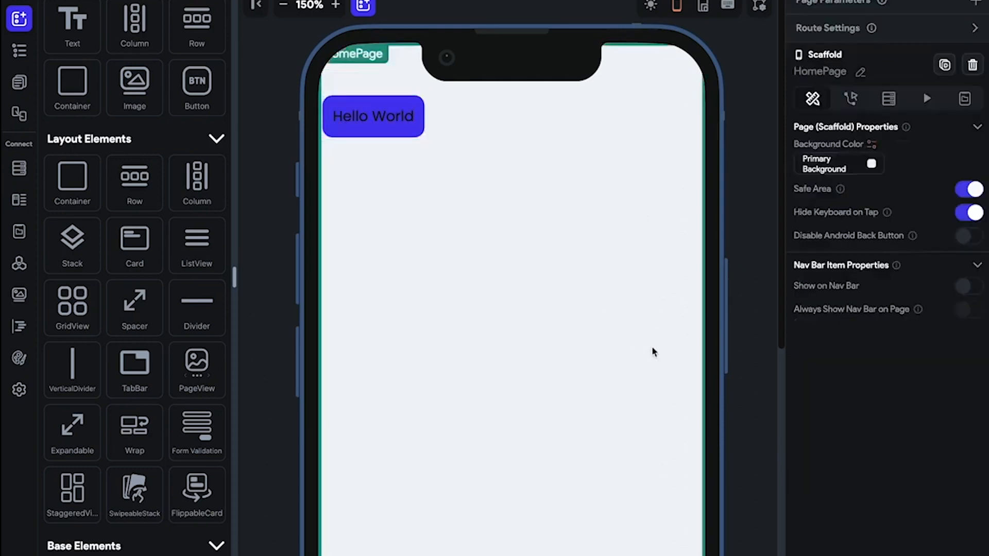
# Step: Delete the card and add a ListView to the empty page
pyautogui.click(364, 131)
pyautogui.press('Delete')
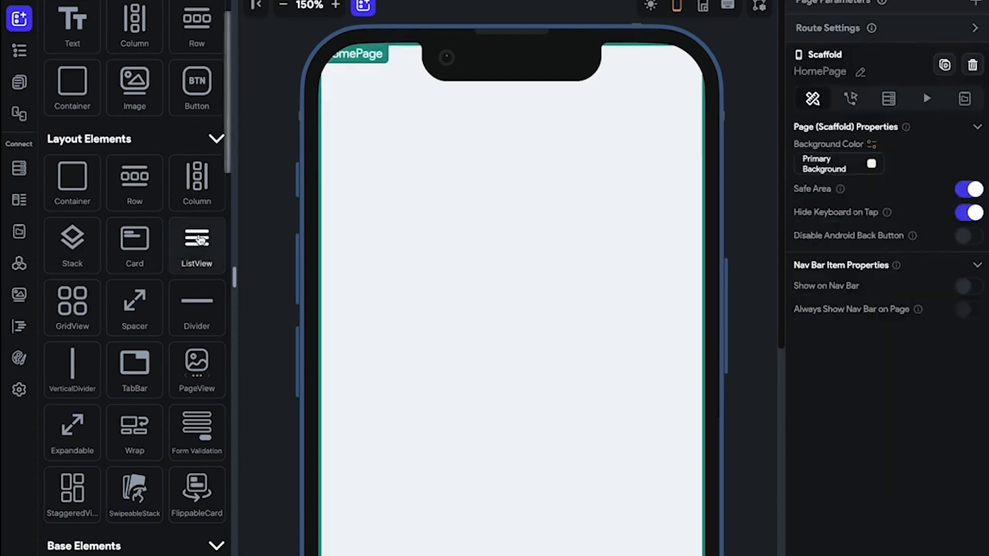
pyautogui.moveTo(200, 240); pyautogui.dragTo(418, 249)
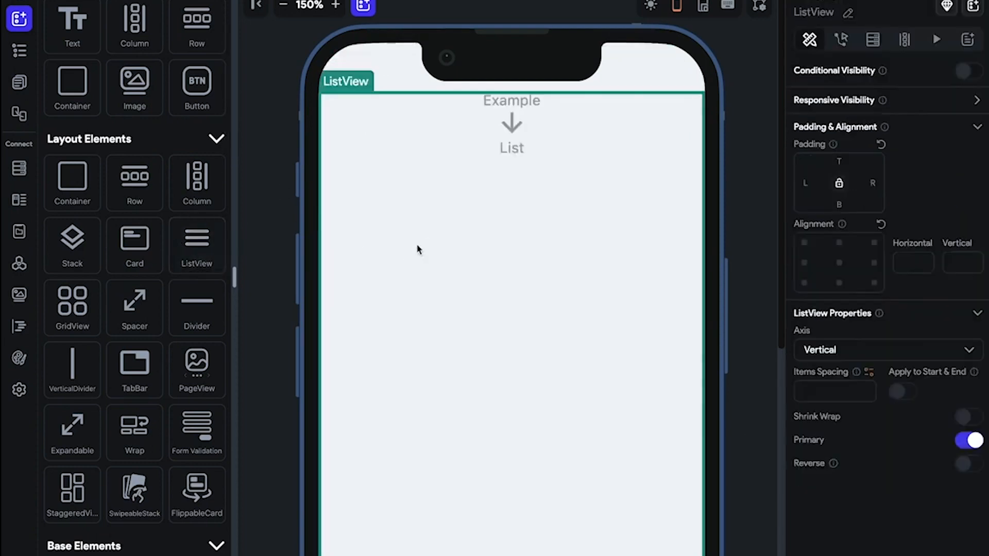
pyautogui.click(283, 6)
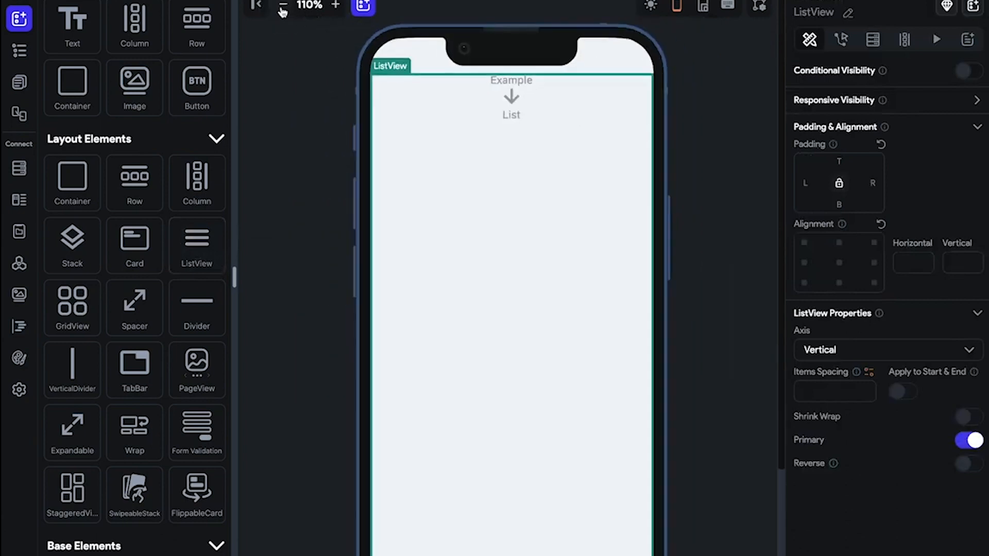
pyautogui.click(283, 6)
pyautogui.click(300, 115)
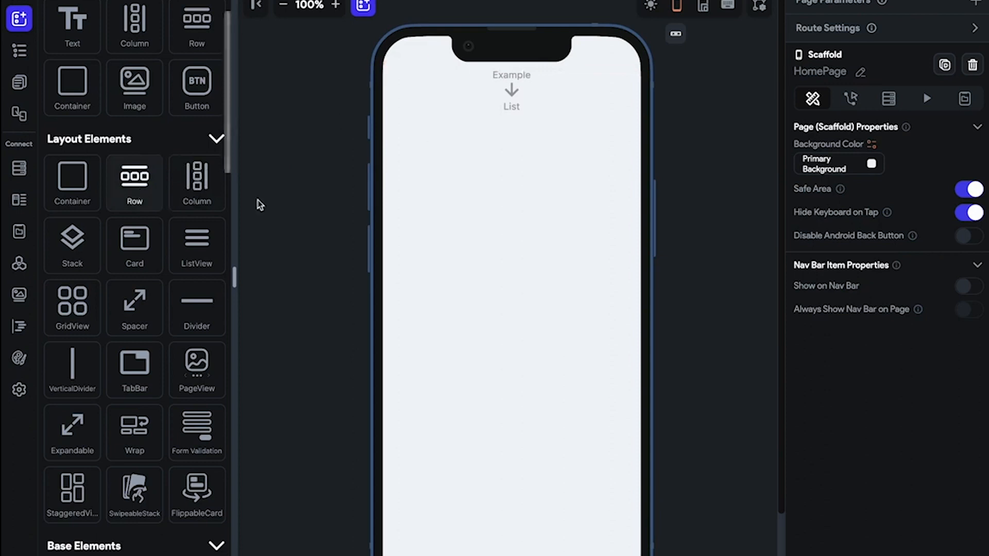
# Step: Add a Row with padding 10 on all sides to the ListView and place a Text widget inside it
pyautogui.moveTo(159, 190); pyautogui.dragTo(528, 169)
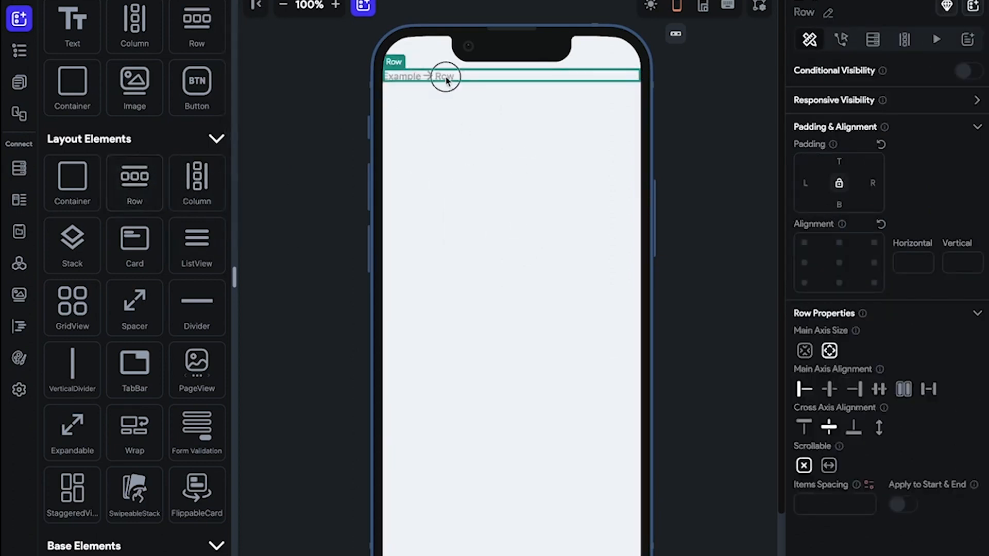
pyautogui.click(840, 167)
pyautogui.write('10')
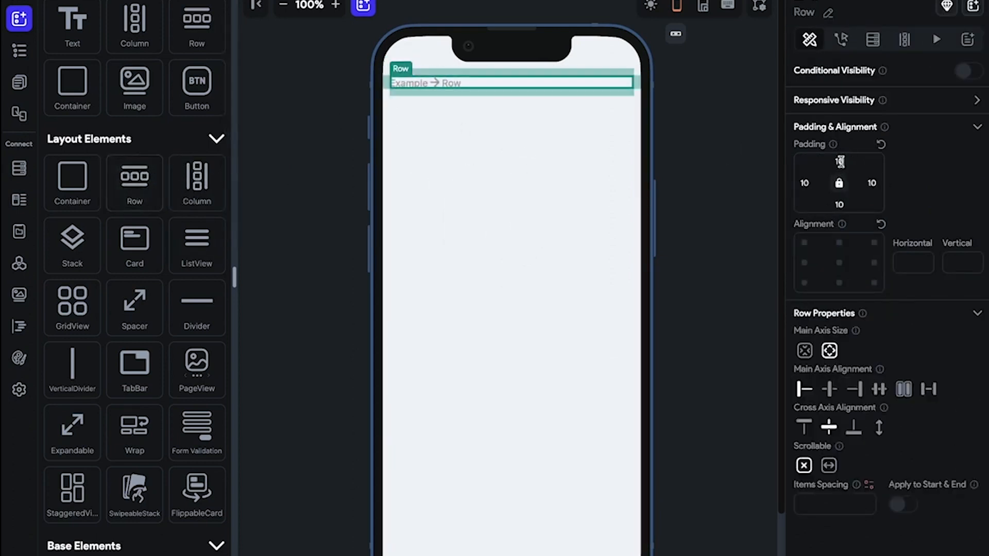
pyautogui.scroll(3, 106, 191)
pyautogui.scroll(-2, 108, 191)
pyautogui.moveTo(77, 115); pyautogui.dragTo(437, 84)
# Step: Add a second Row below the "Hello World" text with padding 10 on all sides
pyautogui.moveTo(138, 287); pyautogui.dragTo(518, 110)
pyautogui.click(840, 162)
pyautogui.write('10')
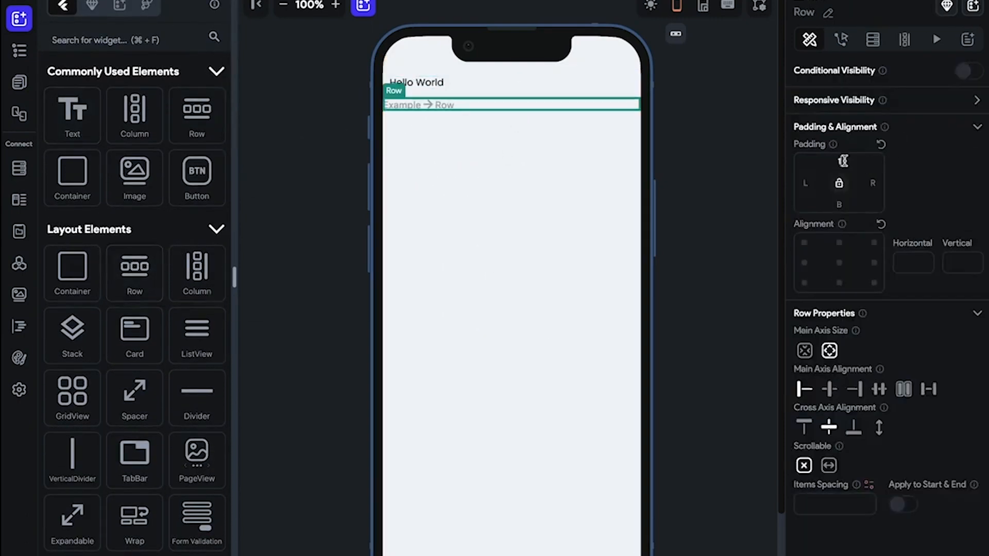
pyautogui.click(839, 183)
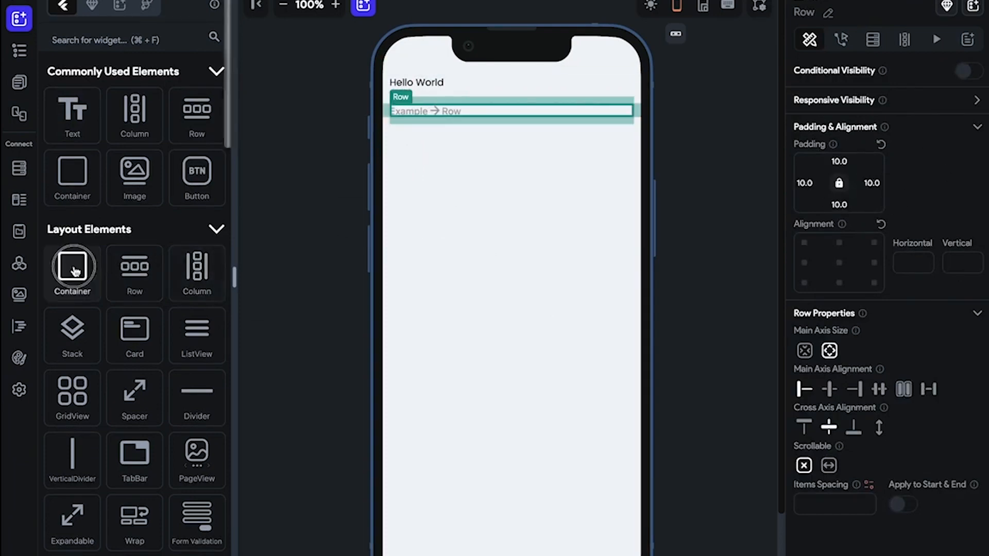
# Step: Place an Image about 108 px wide in the second Row with 10 items spacing, and duplicate the image three times
pyautogui.moveTo(140, 178); pyautogui.dragTo(466, 165)
pyautogui.click(835, 507)
pyautogui.rightClick(444, 206)
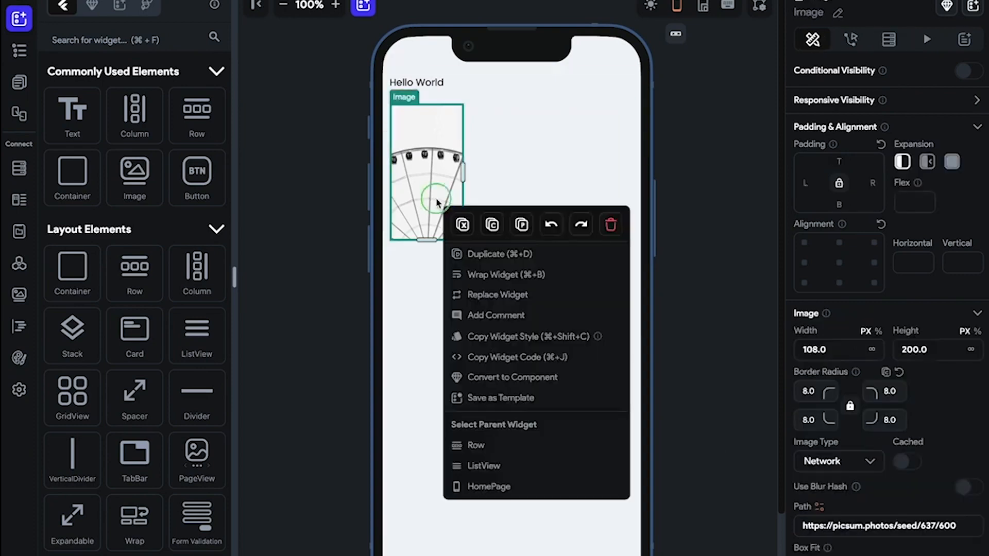
pyautogui.click(486, 255)
pyautogui.rightClick(441, 178)
pyautogui.click(489, 196)
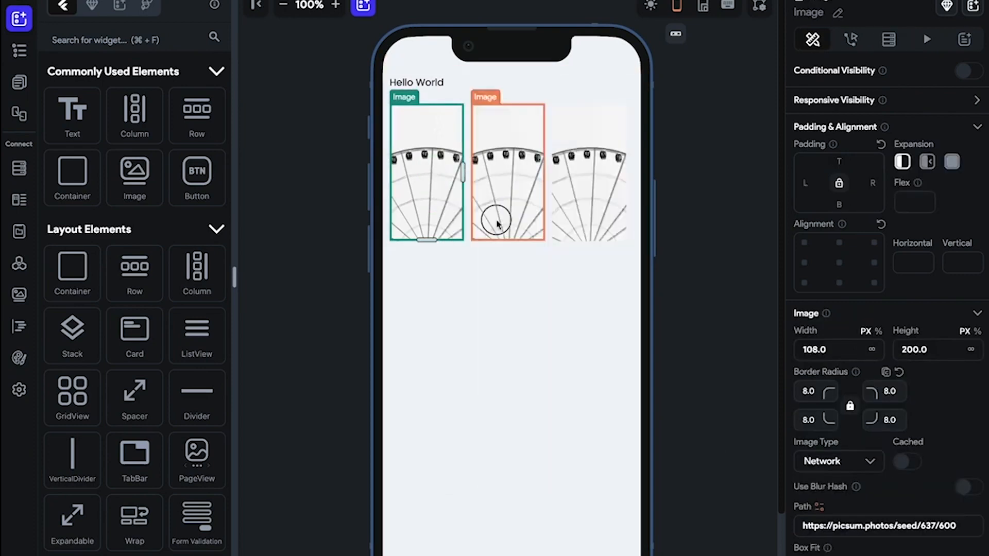
pyautogui.rightClick(508, 204)
pyautogui.click(512, 285)
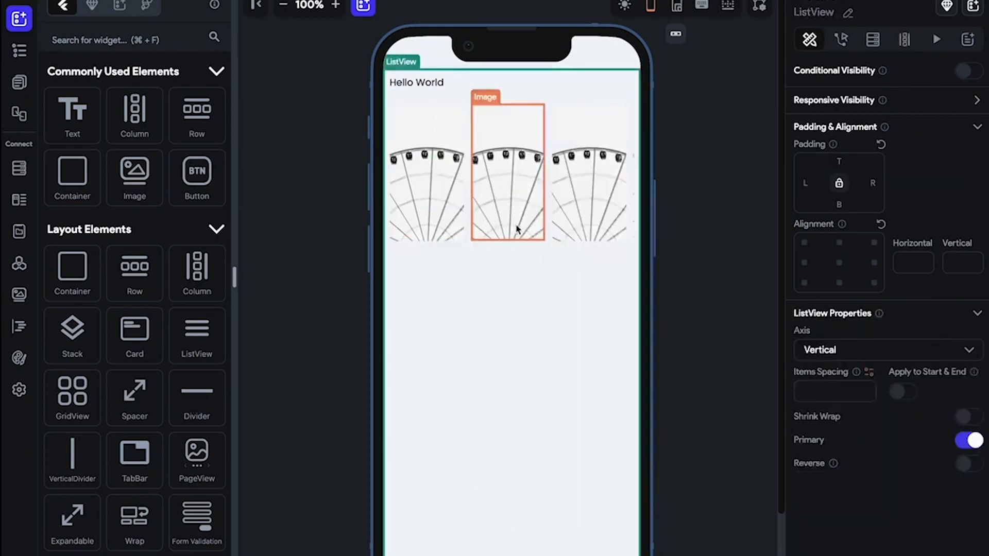
# Step: Duplicate the Row of images several times so the ListView's content extends beyond the phone screen
pyautogui.click(464, 179)
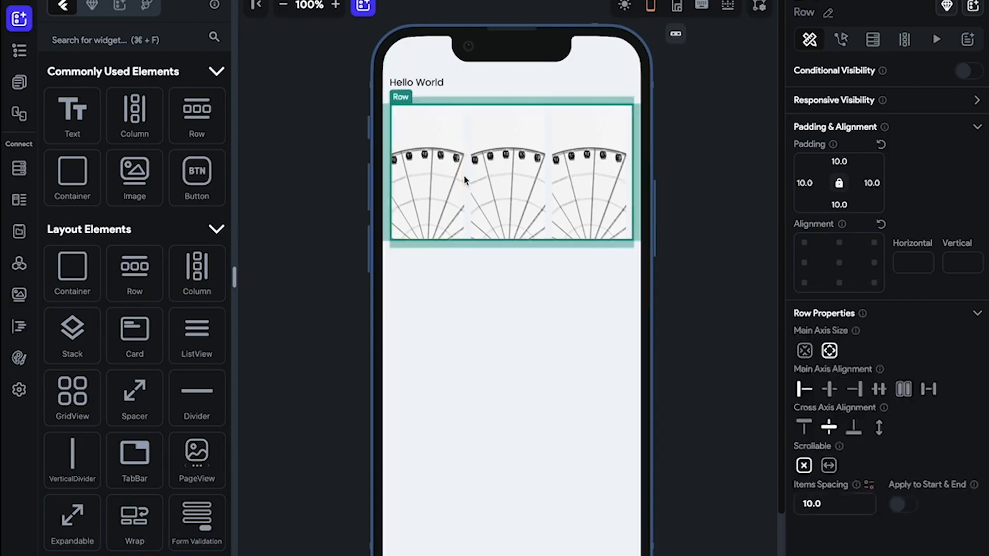
pyautogui.press('super+d')
pyautogui.press('super+d')
pyautogui.click(685, 278)
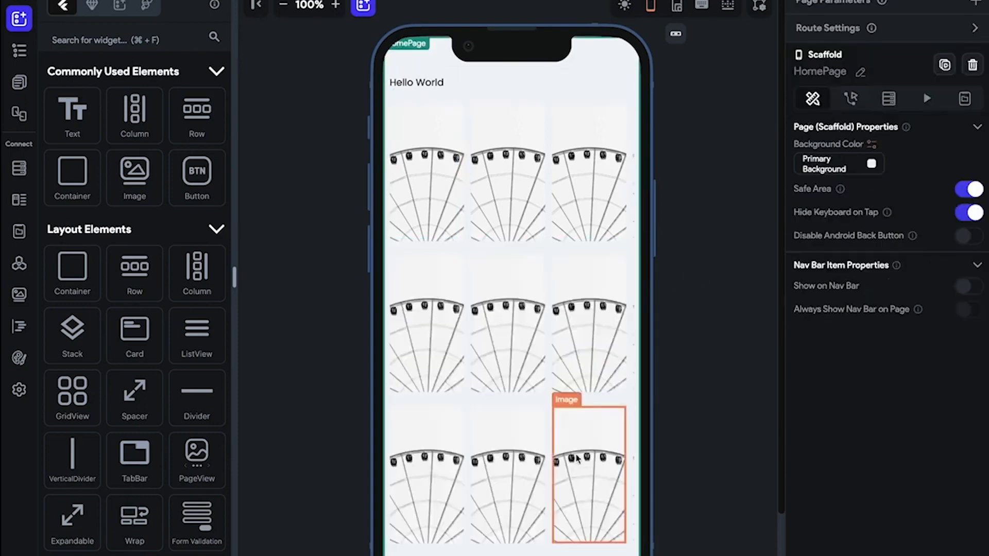
pyautogui.scroll(-3, 577, 459)
pyautogui.scroll(5, 577, 459)
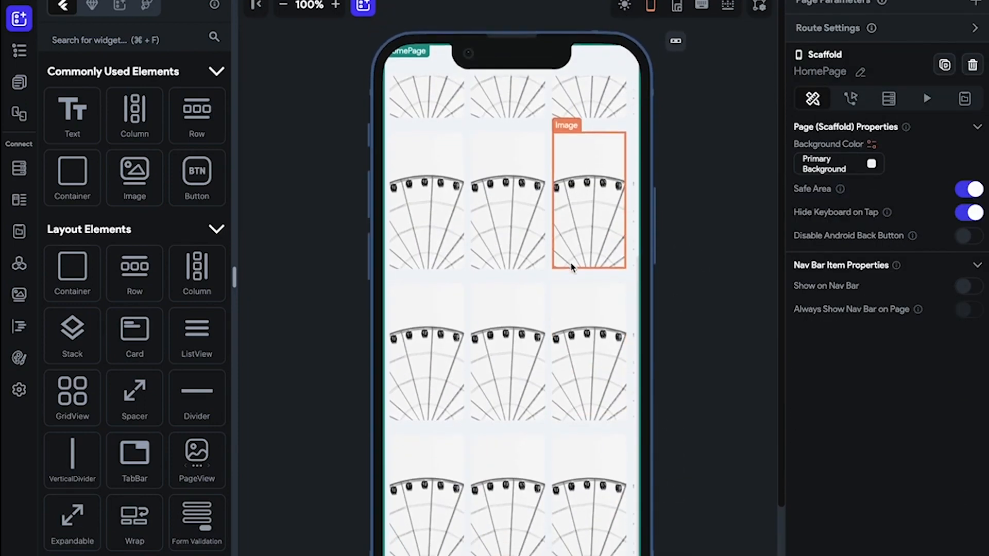
pyautogui.scroll(-3, 570, 267)
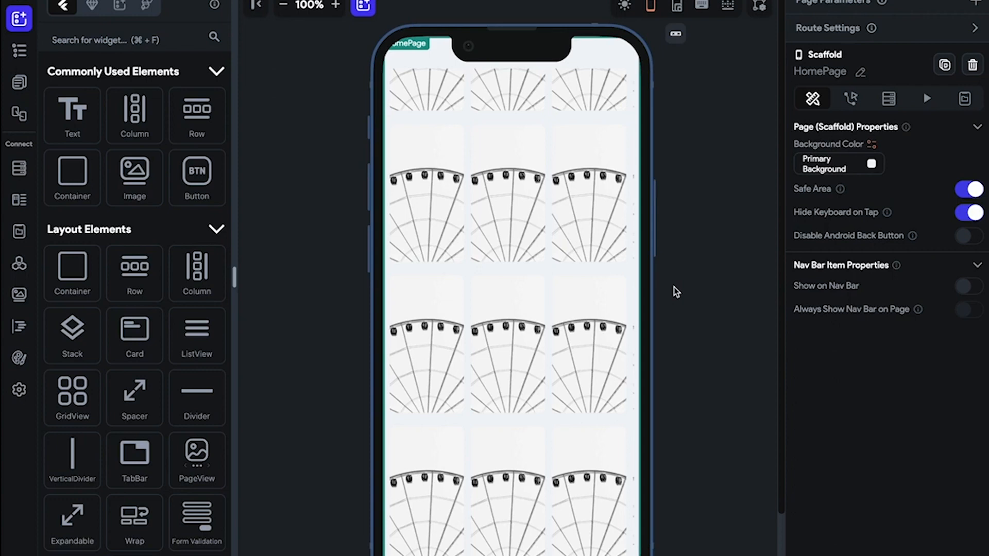
# Step: Delete all the image Rows from the ListView, keeping only the "Hello World" text
pyautogui.click(587, 245)
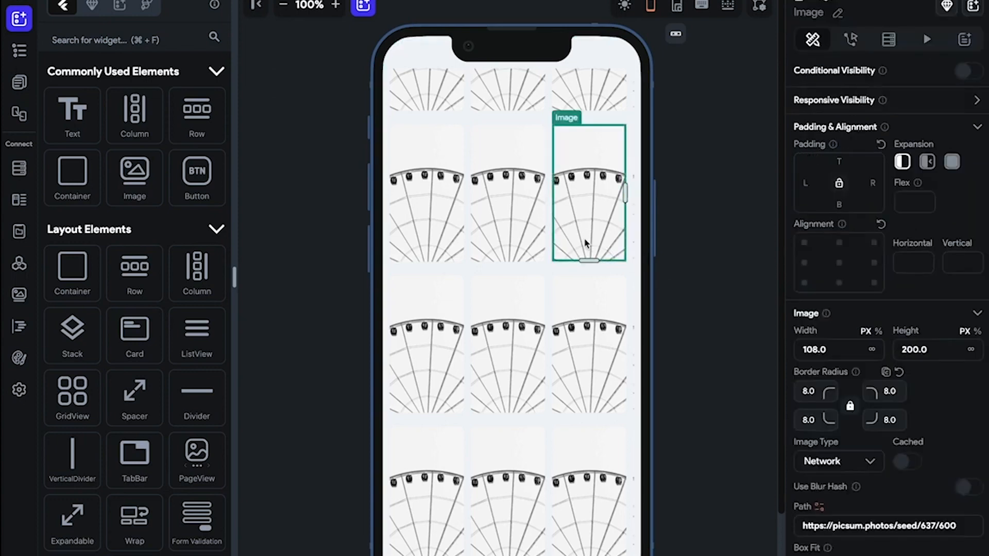
pyautogui.click(549, 235)
pyautogui.click(548, 235)
pyautogui.click(548, 236)
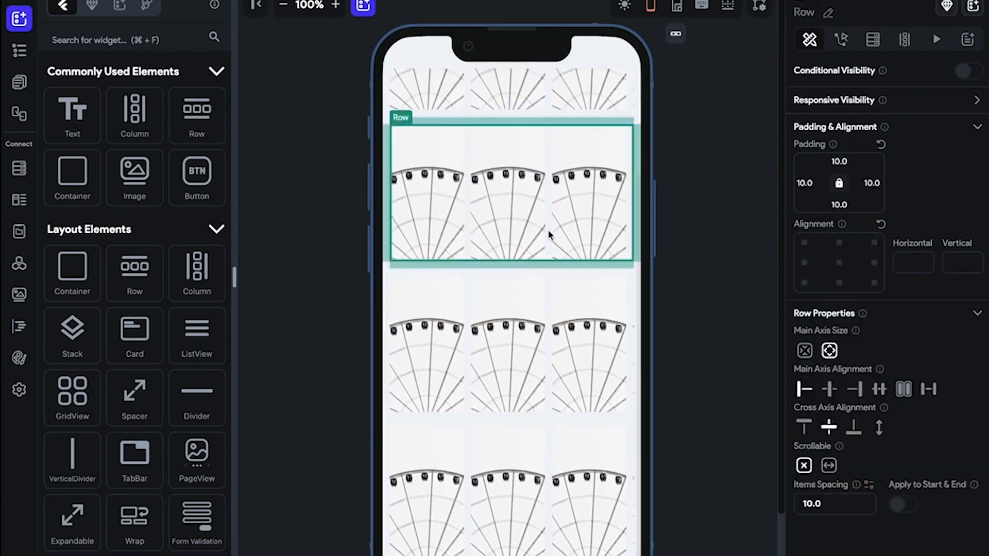
pyautogui.click(548, 235)
pyautogui.click(549, 235)
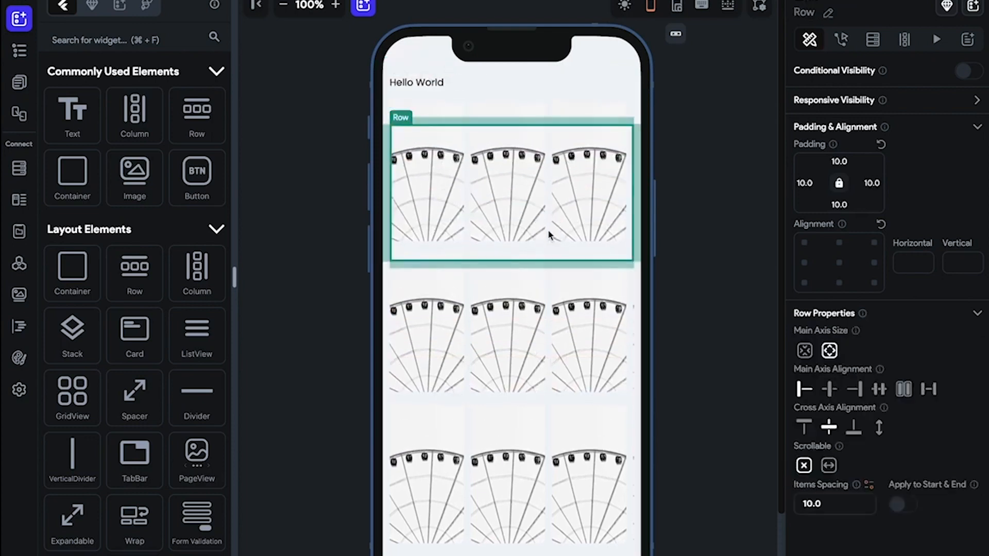
pyautogui.click(549, 236)
pyautogui.click(548, 235)
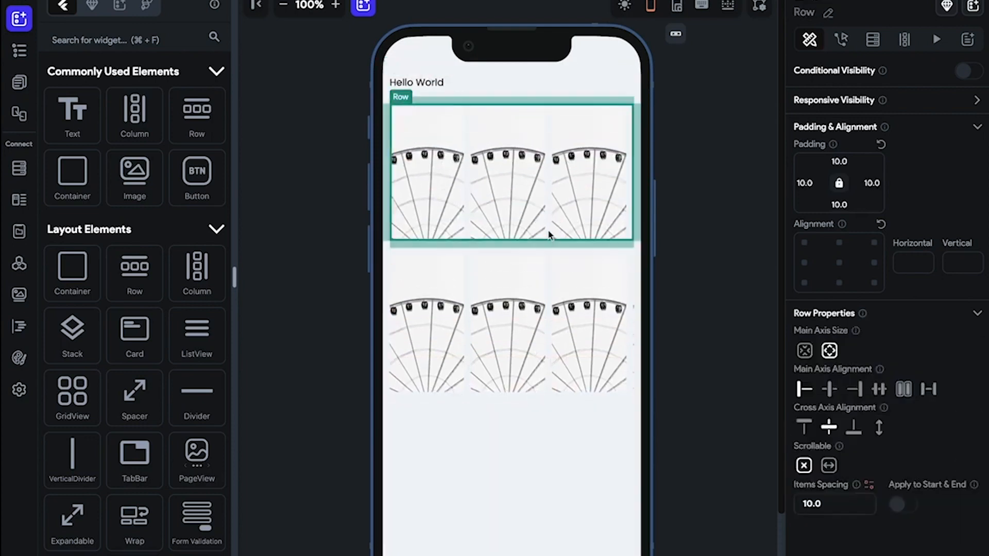
pyautogui.click(548, 235)
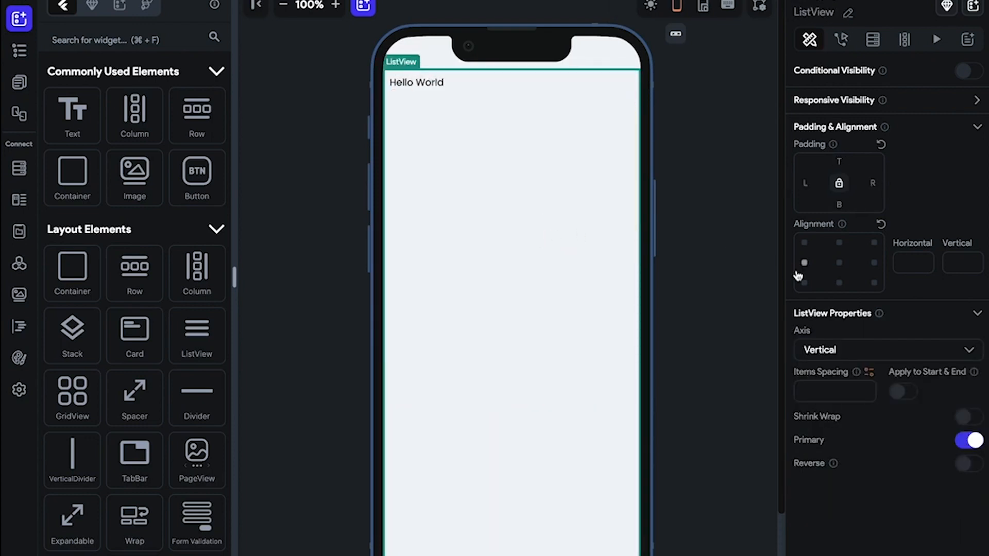
# Step: Set the ListView's axis to Horizontal and select the "Hello World" text inside it
pyautogui.click(849, 348)
pyautogui.click(842, 377)
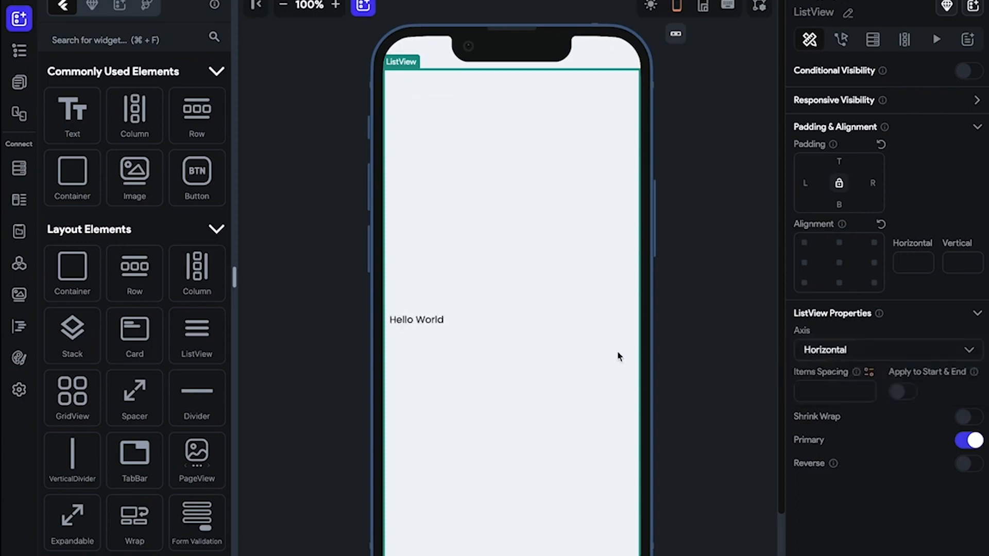
pyautogui.doubleClick(407, 320)
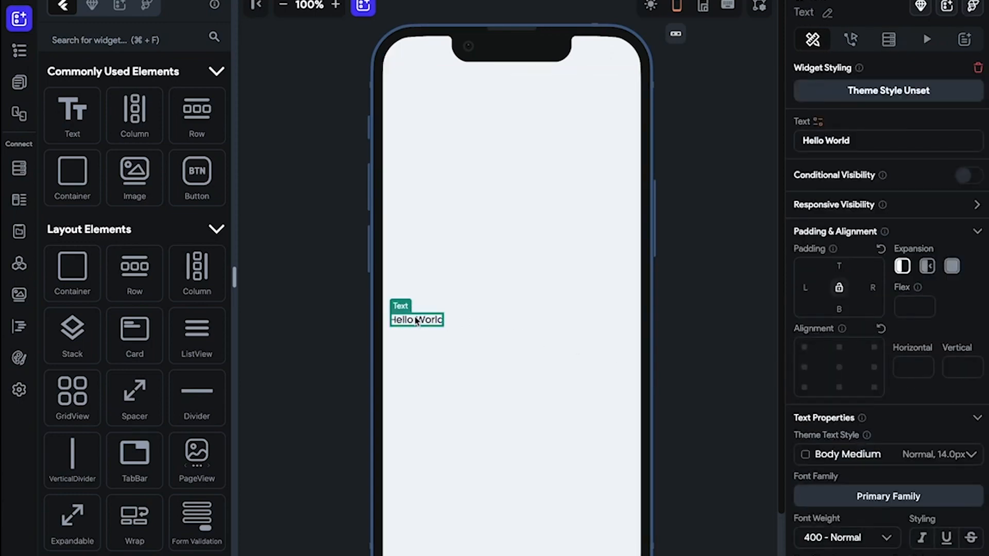
# Step: Duplicate the Row holding the "Hello World" text three times inside the horizontal ListView
pyautogui.click(464, 341)
pyautogui.click(424, 346)
pyautogui.rightClick(422, 347)
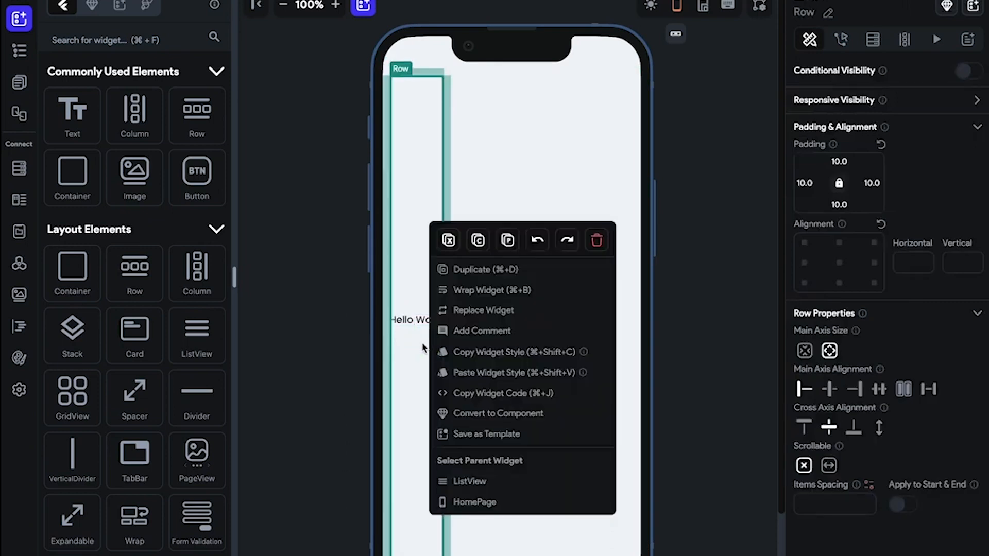
pyautogui.click(453, 269)
pyautogui.rightClick(500, 385)
pyautogui.click(536, 269)
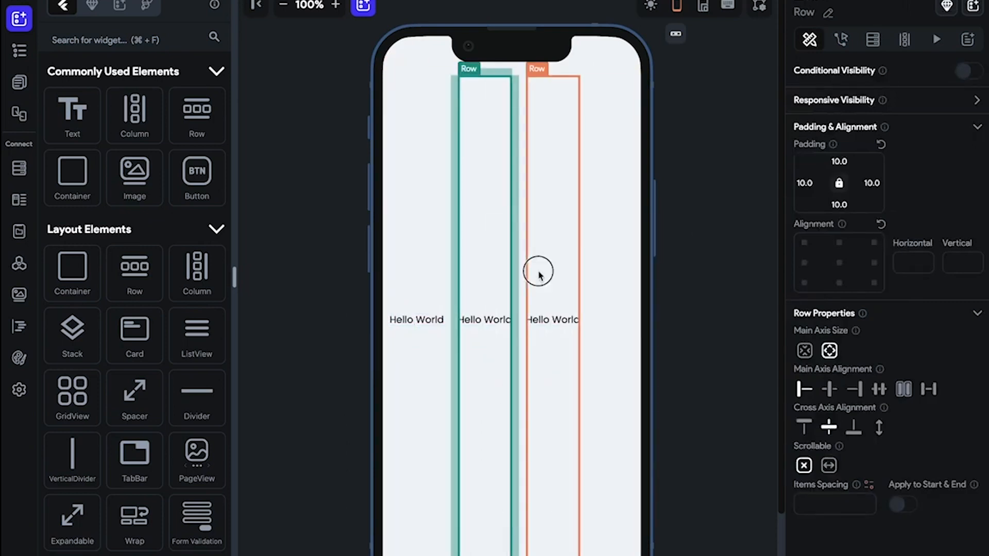
pyautogui.rightClick(563, 379)
pyautogui.click(640, 268)
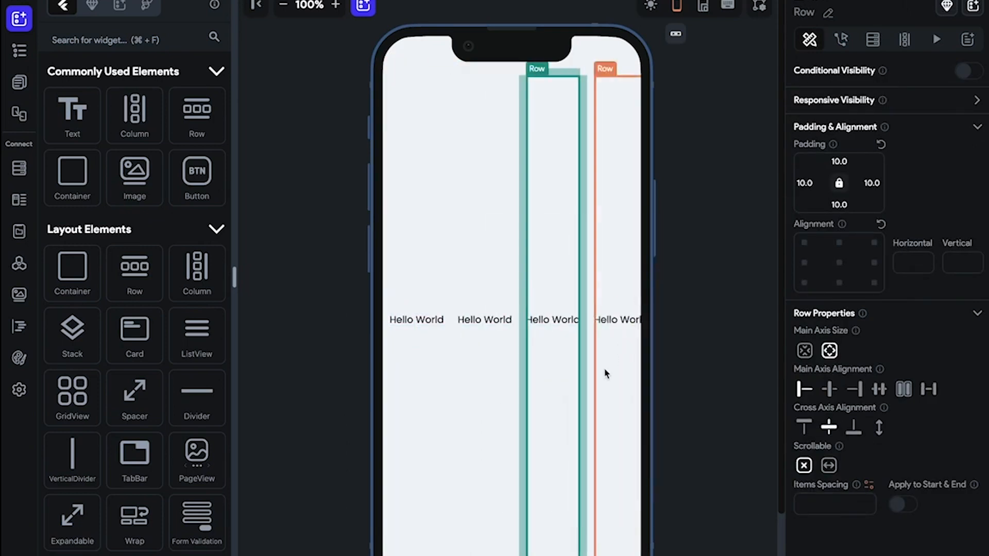
# Step: Examine how the horizontal ListView scrolls sideways through its "Hello World" Rows
pyautogui.hscroll(-1, 606, 374)
pyautogui.hscroll(2, 606, 374)
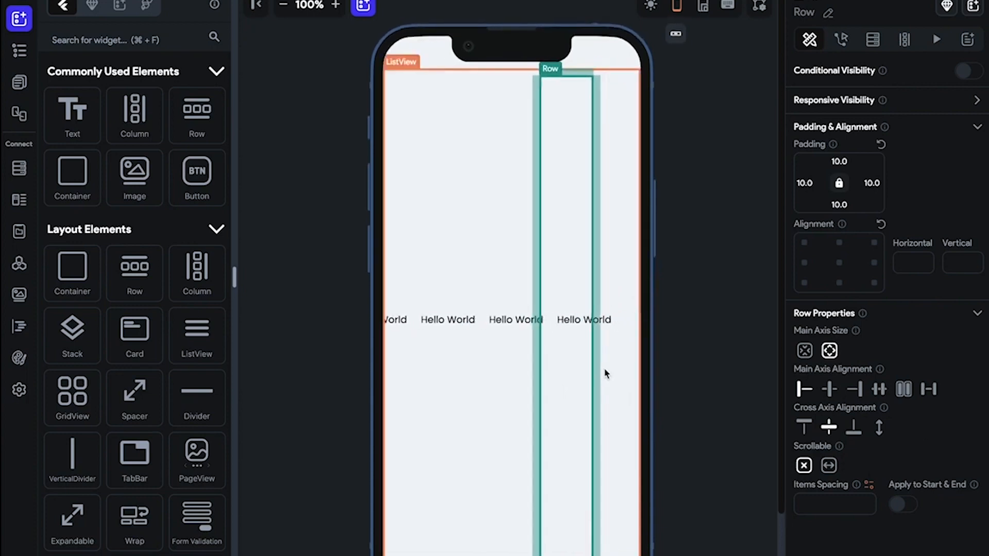
pyautogui.hscroll(-3, 606, 374)
pyautogui.hscroll(3, 606, 374)
pyautogui.hscroll(-3, 606, 374)
pyautogui.hscroll(1, 606, 375)
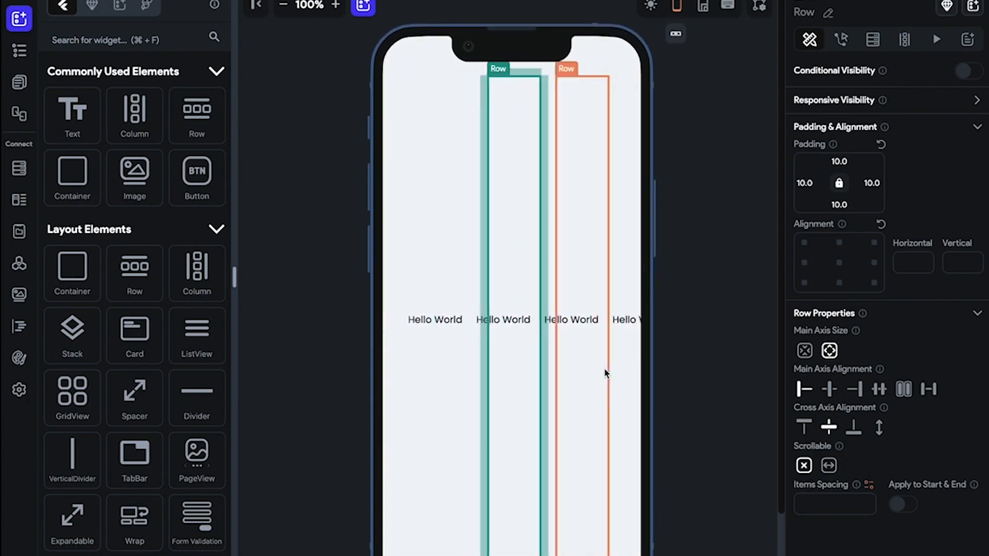
pyautogui.hscroll(-1, 605, 374)
pyautogui.click(726, 378)
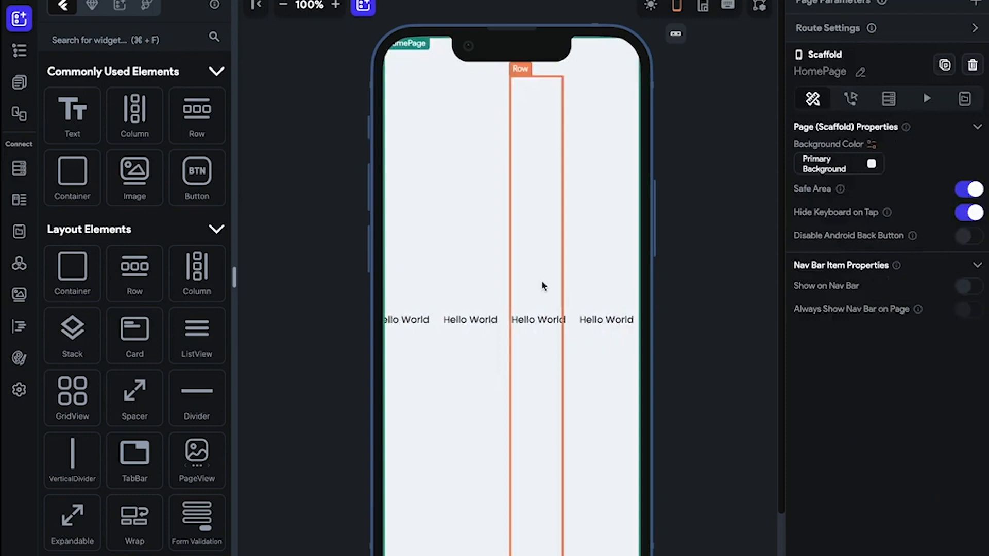
# Step: Select the ListView and set its items spacing to 20
pyautogui.click(503, 271)
pyautogui.click(837, 389)
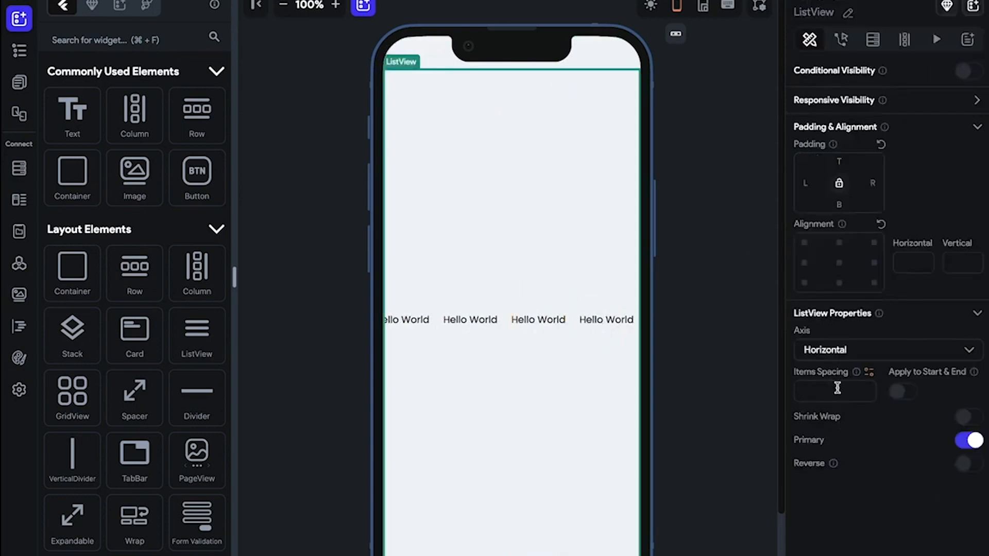
pyautogui.write('20')
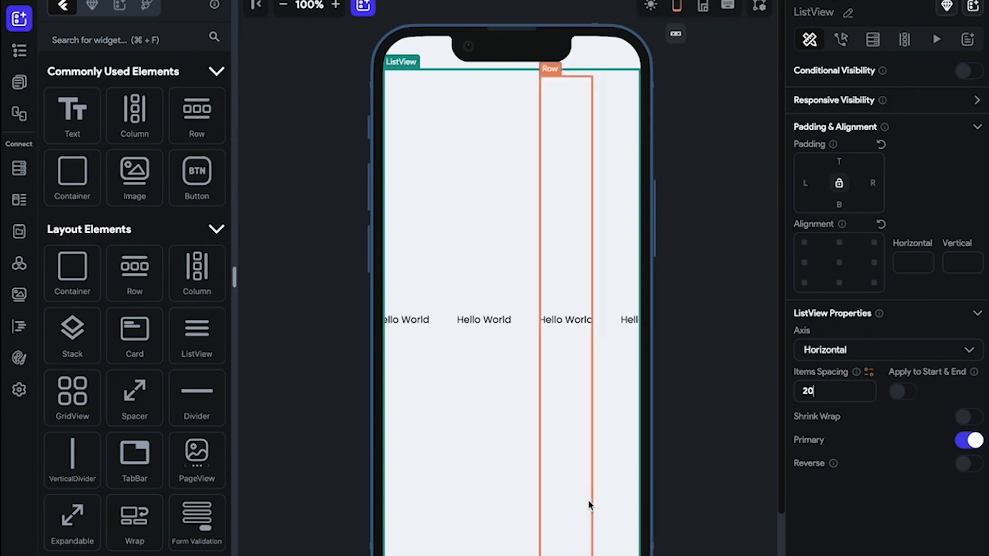
pyautogui.click(453, 397)
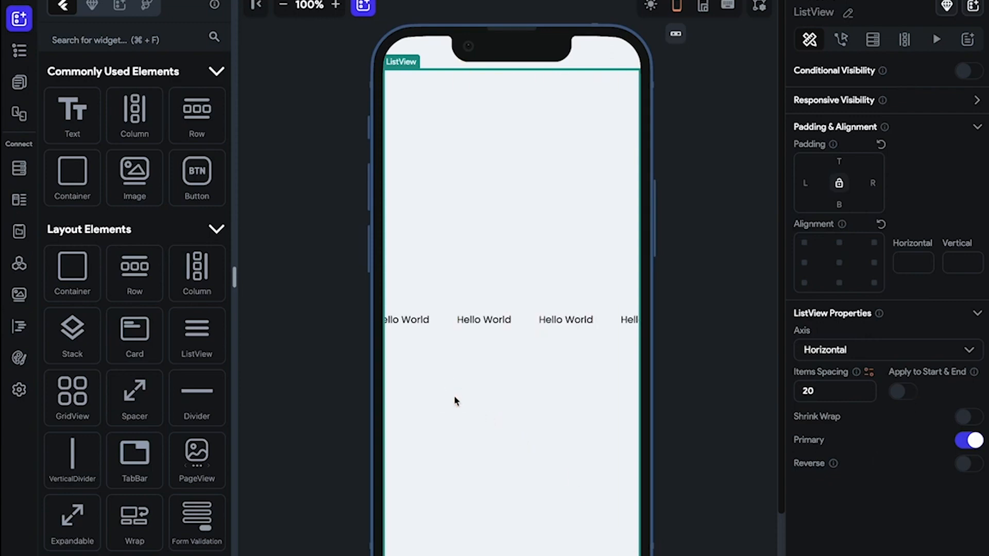
# Step: Set the ListView's axis to Vertical and compare Shrink Wrap on and off, leaving it turned on
pyautogui.click(834, 352)
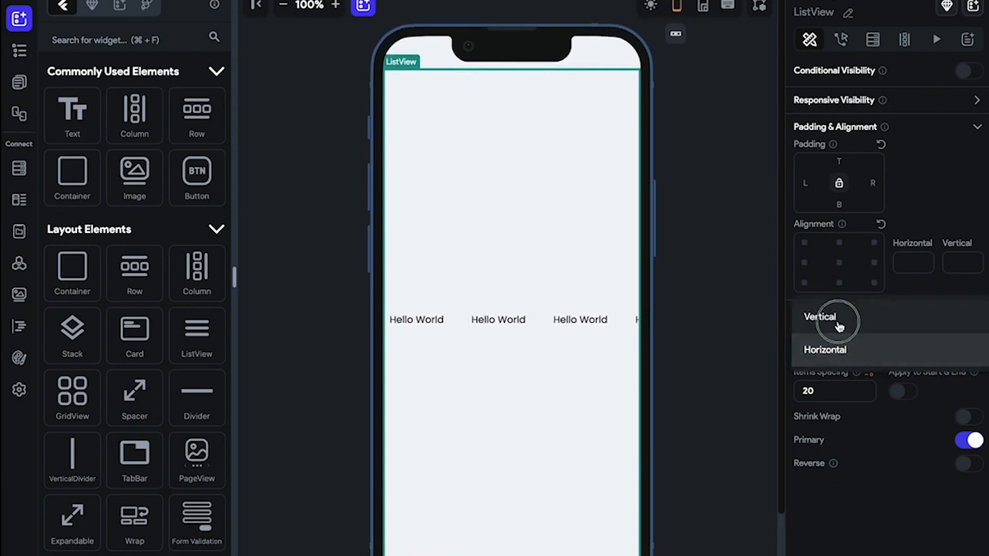
pyautogui.click(835, 322)
pyautogui.click(973, 418)
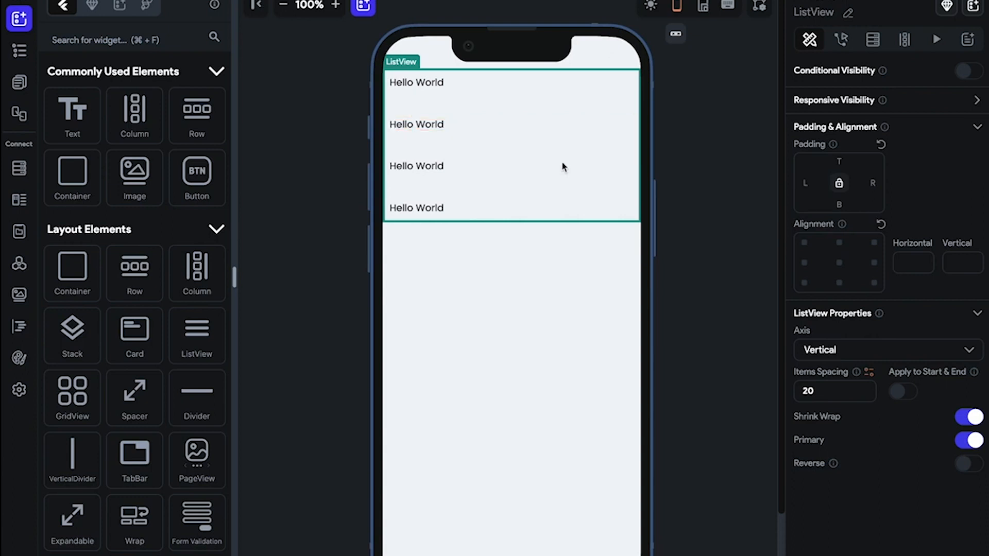
pyautogui.click(970, 416)
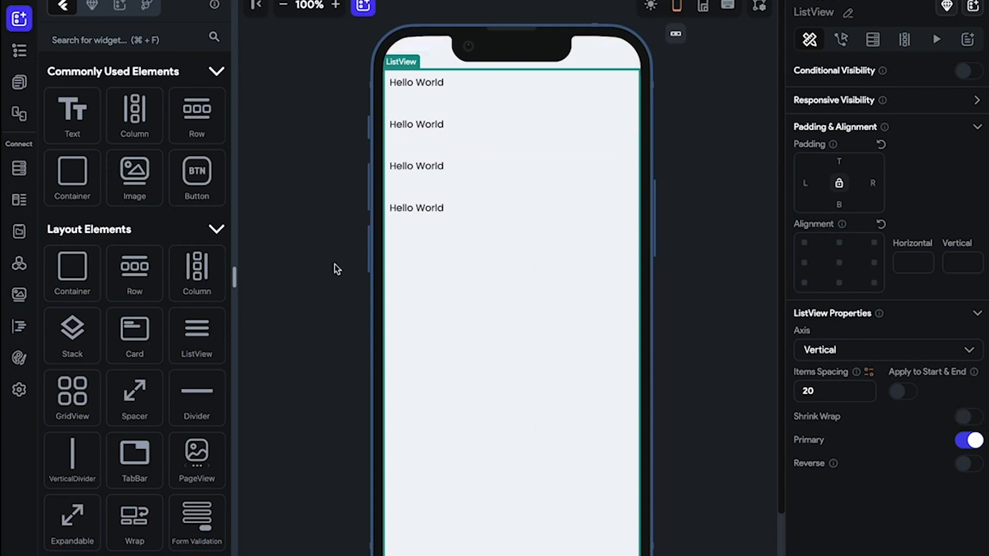
pyautogui.scroll(-2, 765, 419)
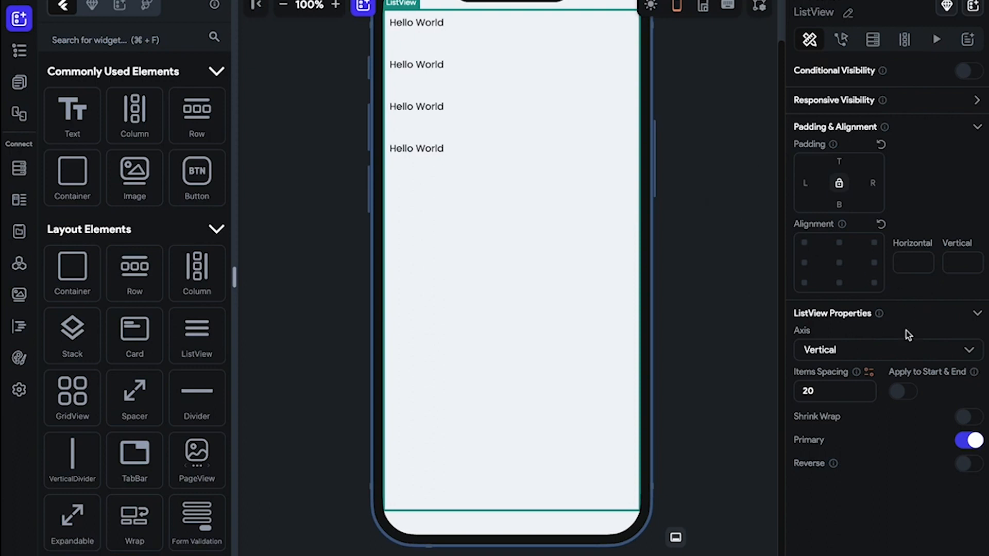
pyautogui.click(960, 416)
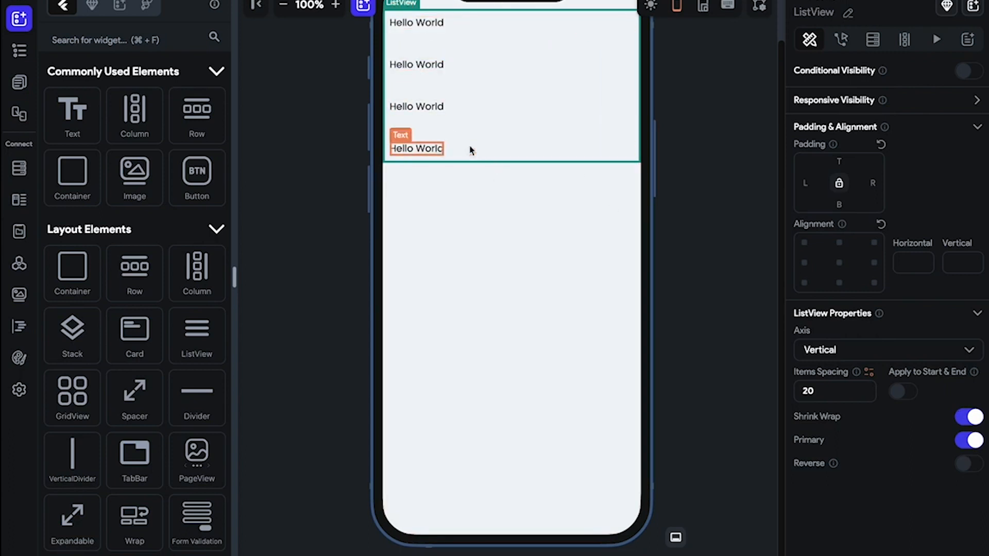
# Step: Try the Horizontal axis on the ListView with Shrink Wrap on, and return the axis to Vertical
pyautogui.click(804, 352)
pyautogui.click(803, 372)
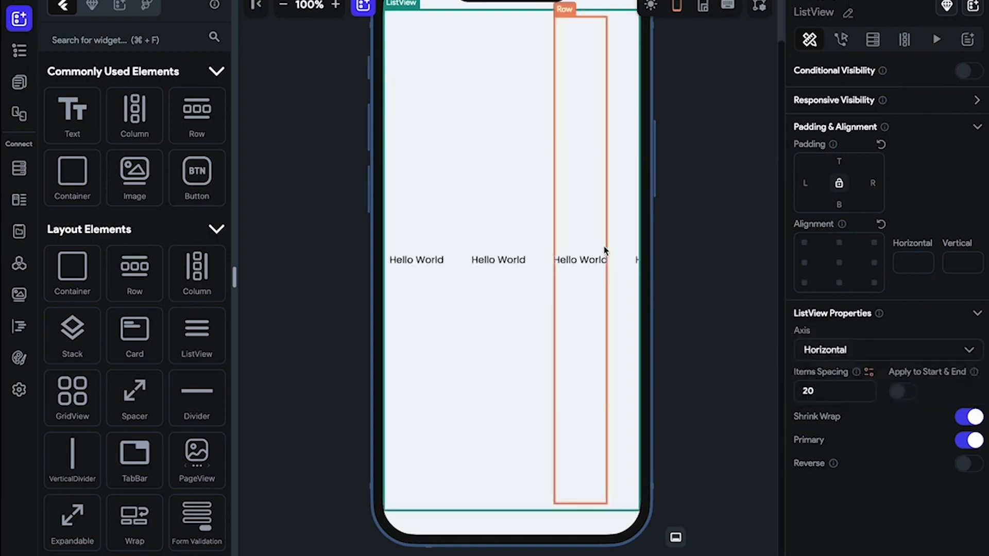
pyautogui.hscroll(2, 599, 246)
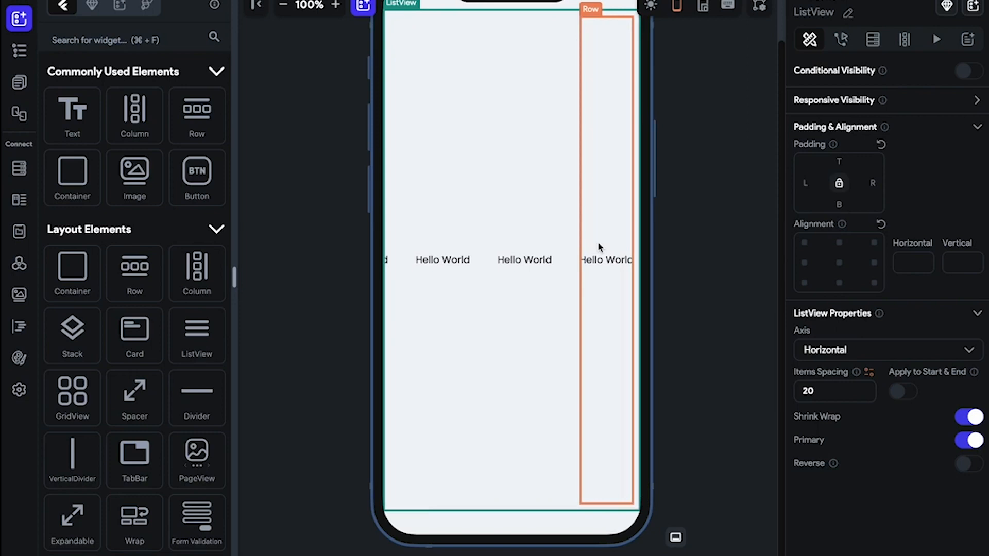
pyautogui.click(814, 347)
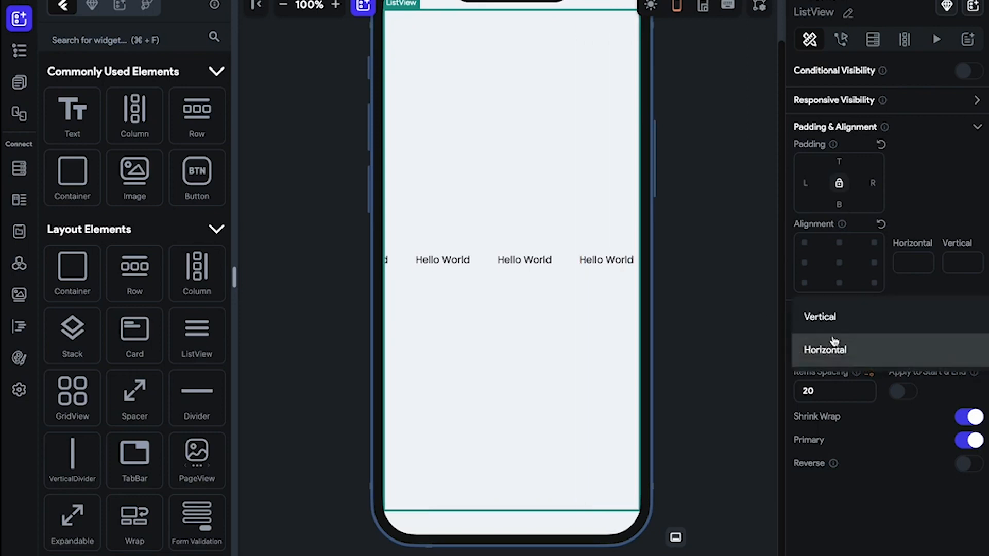
pyautogui.click(823, 315)
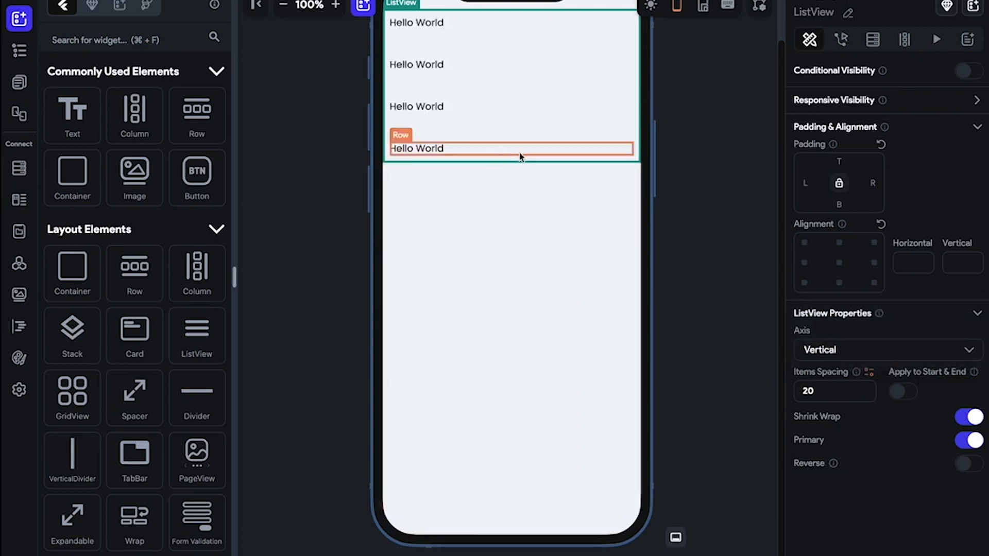
# Step: Reselect the ListView, turn on Reverse and turn off Shrink Wrap
pyautogui.click(551, 168)
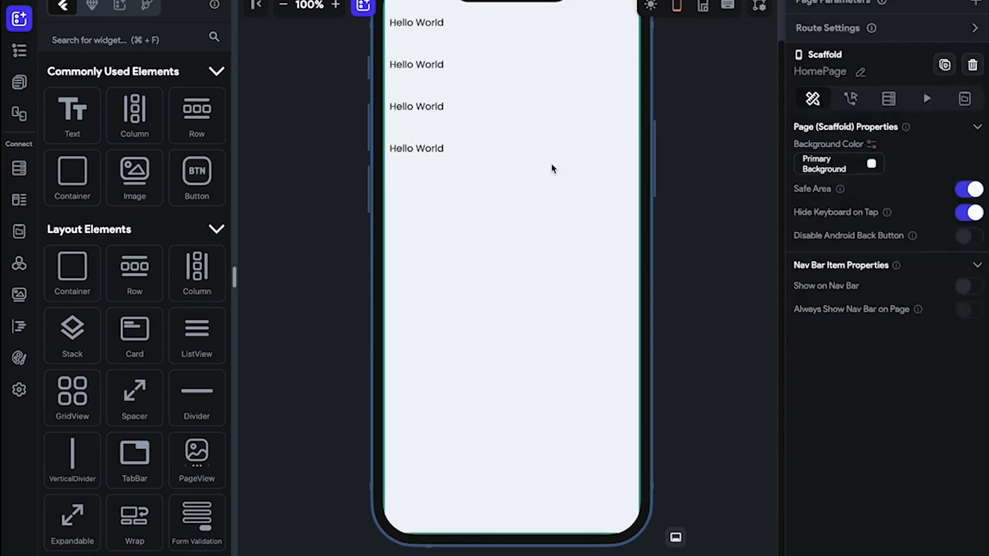
pyautogui.click(544, 141)
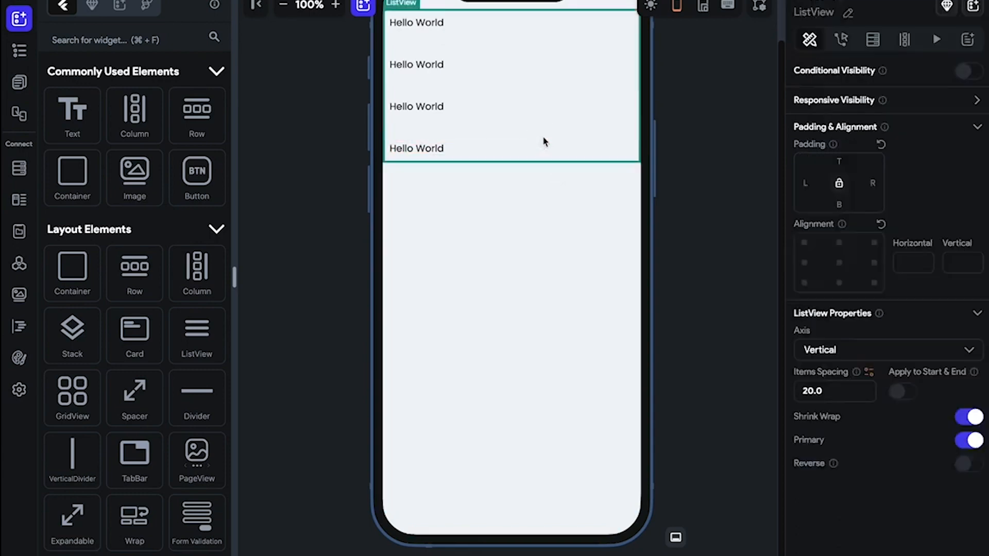
pyautogui.click(971, 464)
pyautogui.click(969, 416)
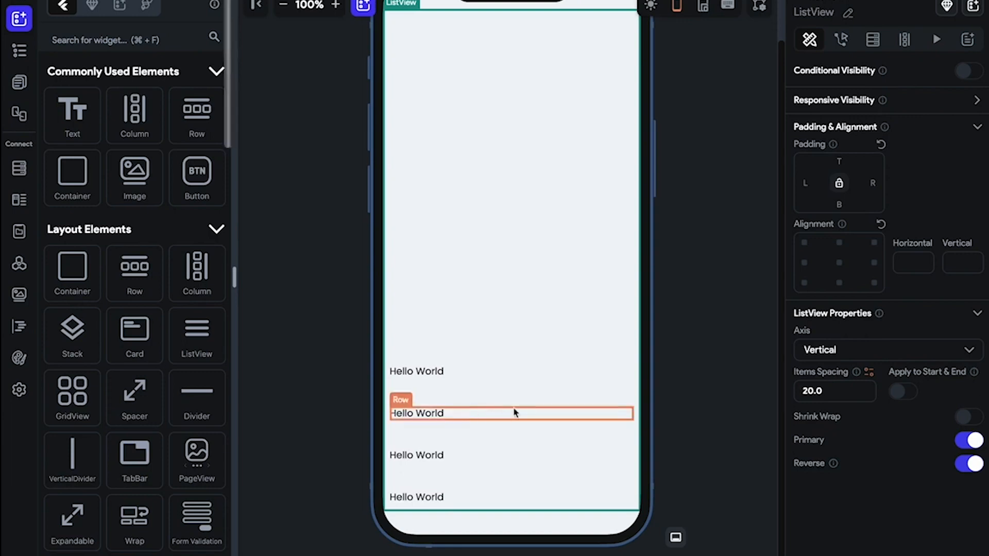
# Step: Delete the ListView and place a GridView on the empty page
pyautogui.click(512, 400)
pyautogui.press('Delete')
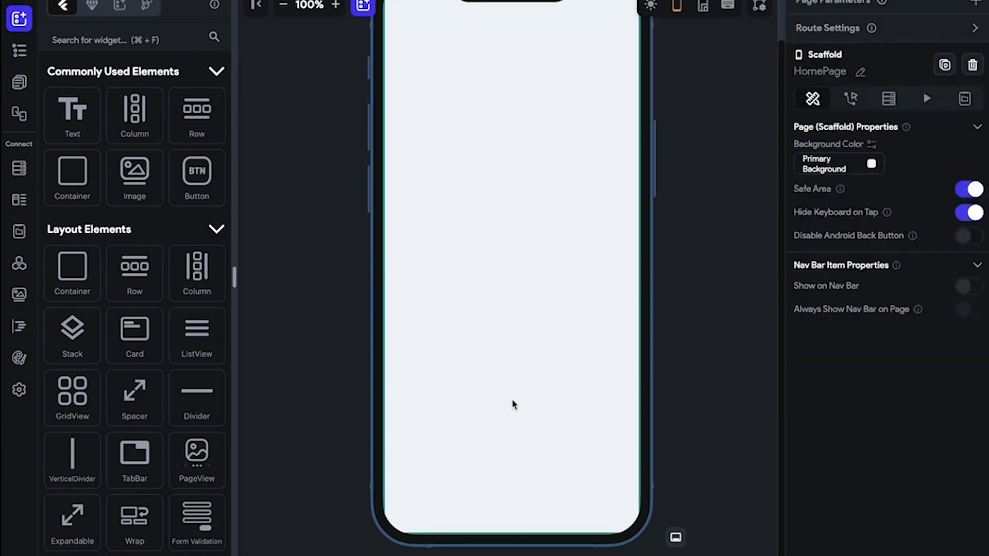
pyautogui.moveTo(72, 396); pyautogui.dragTo(506, 385)
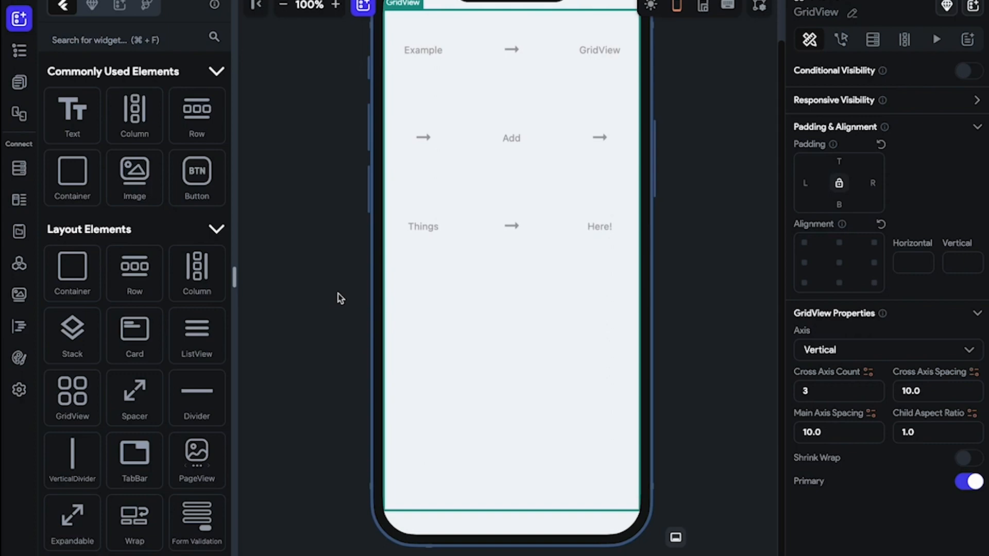
# Step: Fill the GridView with an Image and three duplicates of it, and select the GridView
pyautogui.moveTo(135, 177); pyautogui.dragTo(420, 67)
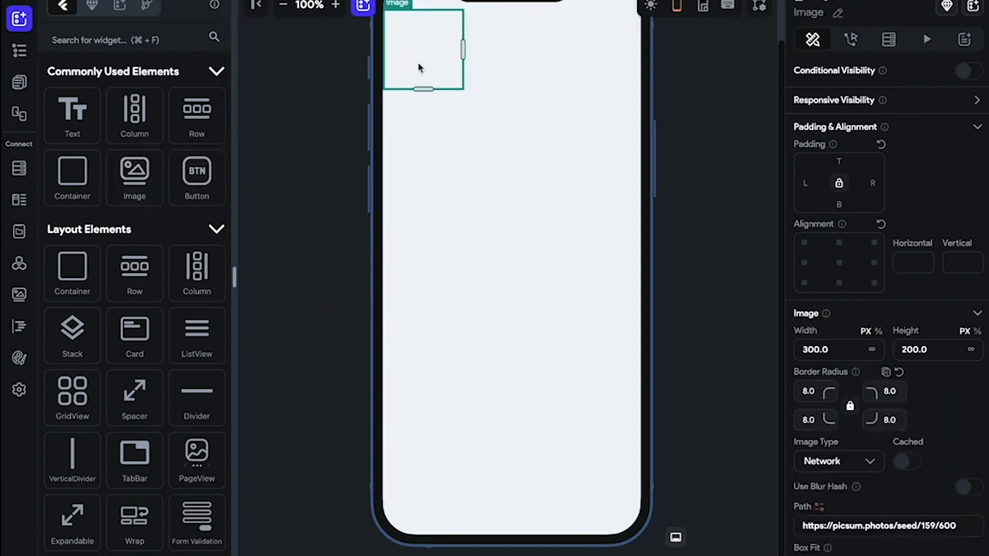
pyautogui.rightClick(418, 66)
pyautogui.click(463, 118)
pyautogui.rightClick(444, 52)
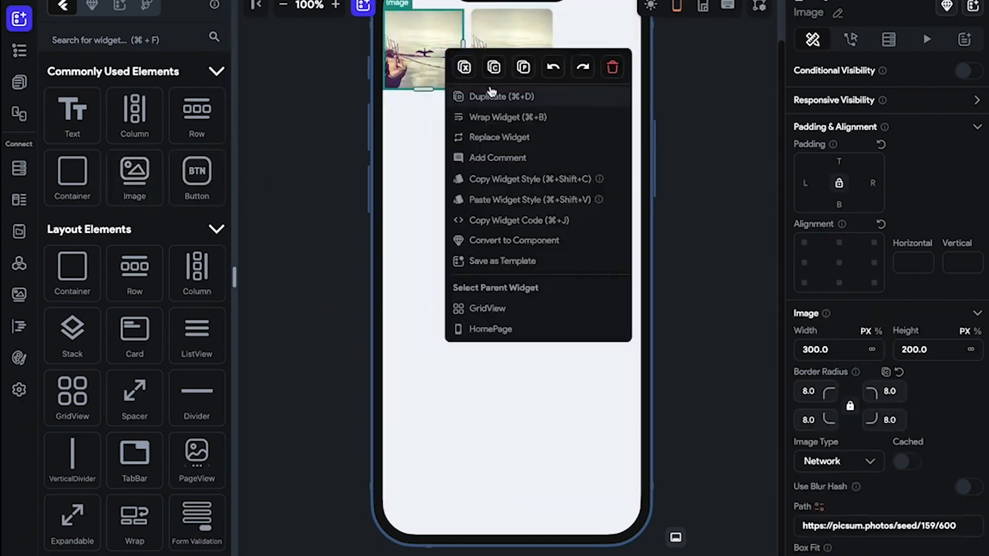
pyautogui.click(486, 95)
pyautogui.rightClick(495, 72)
pyautogui.click(535, 126)
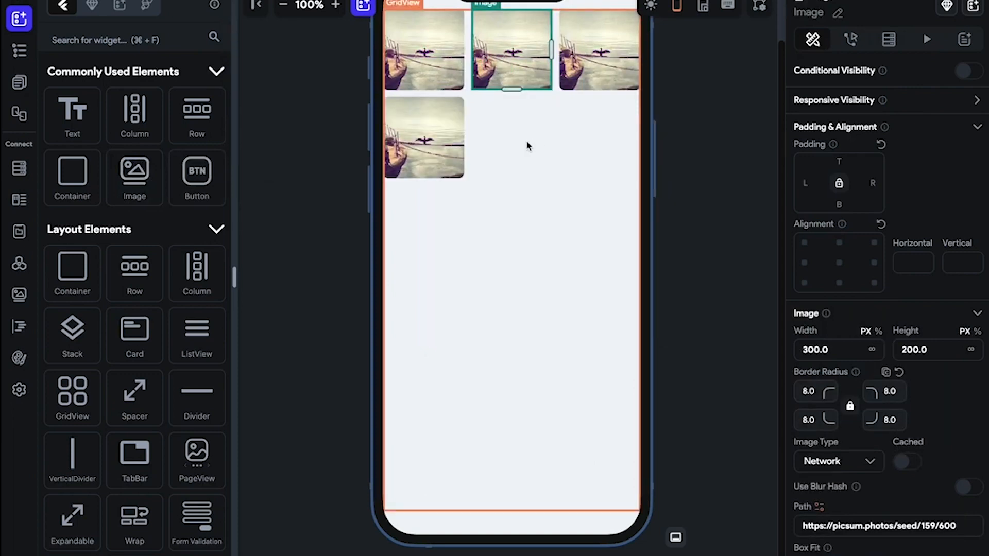
pyautogui.click(545, 143)
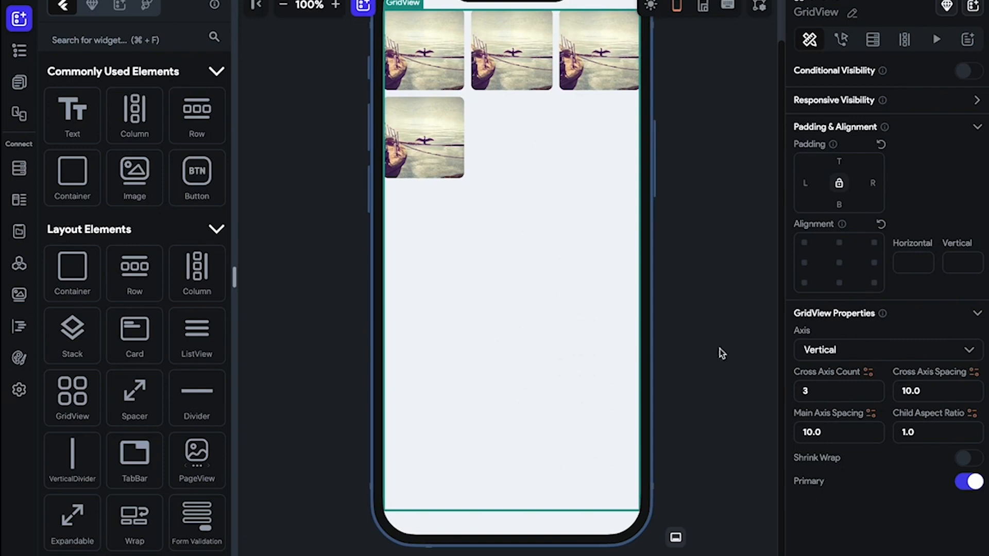
# Step: Try the Horizontal axis on the GridView, and return the axis to Vertical
pyautogui.click(820, 354)
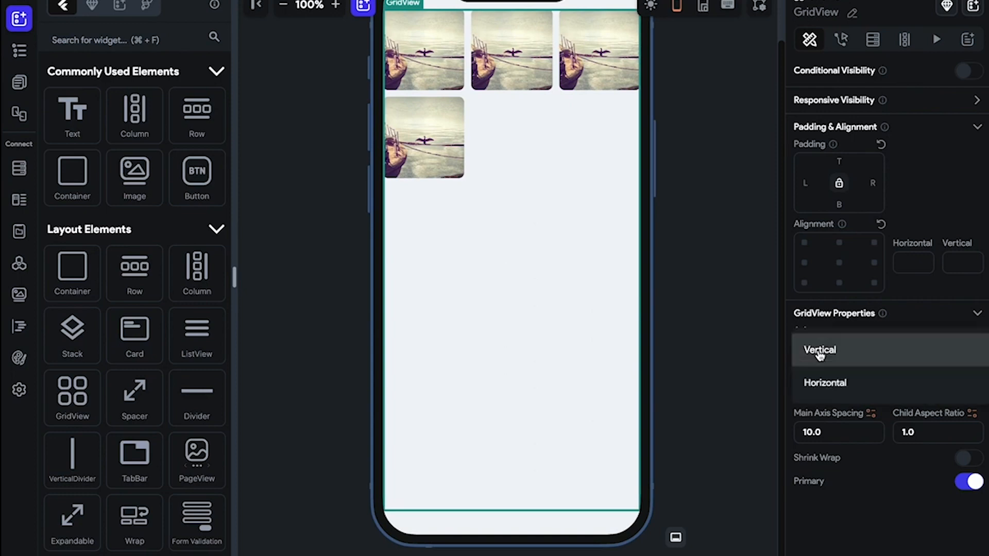
pyautogui.click(601, 154)
pyautogui.click(834, 355)
pyautogui.click(824, 391)
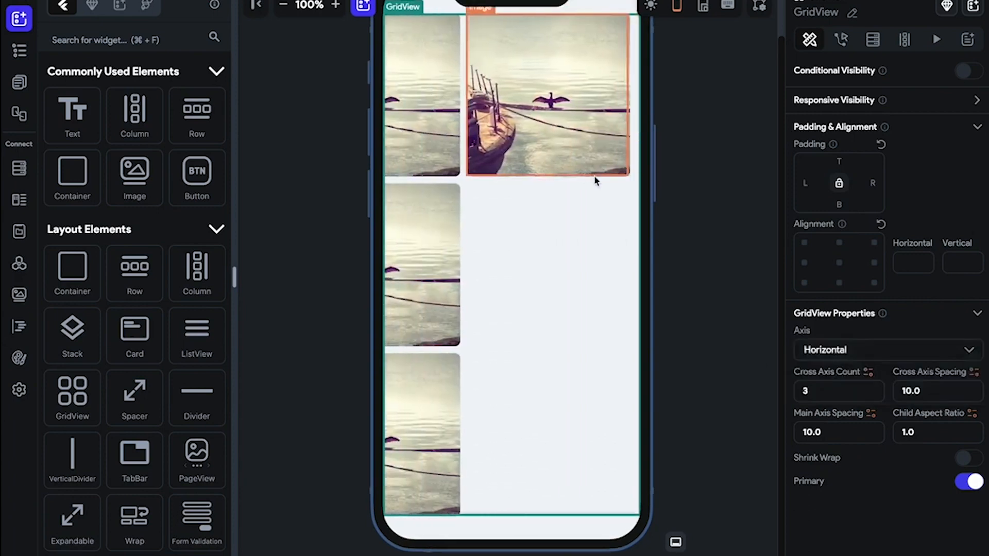
pyautogui.click(845, 355)
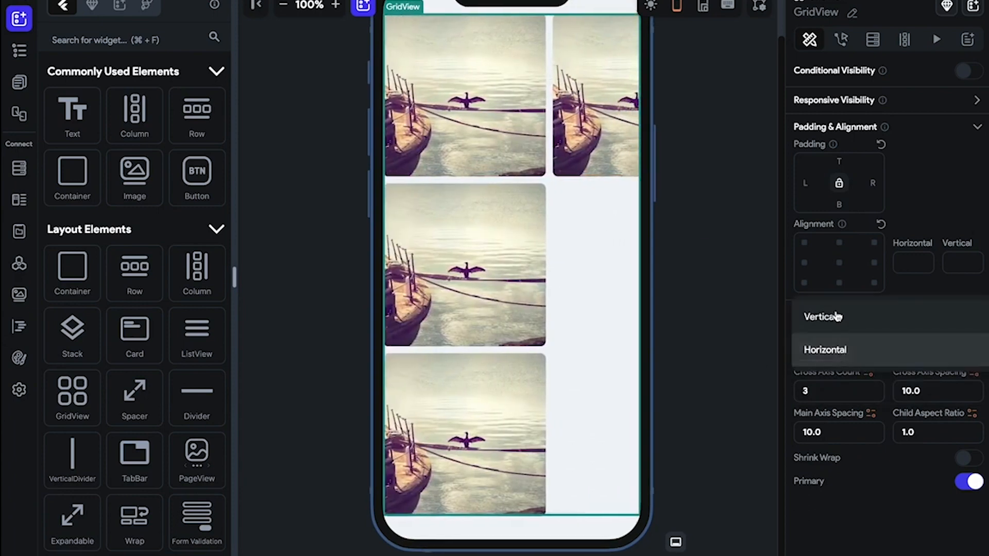
pyautogui.click(839, 316)
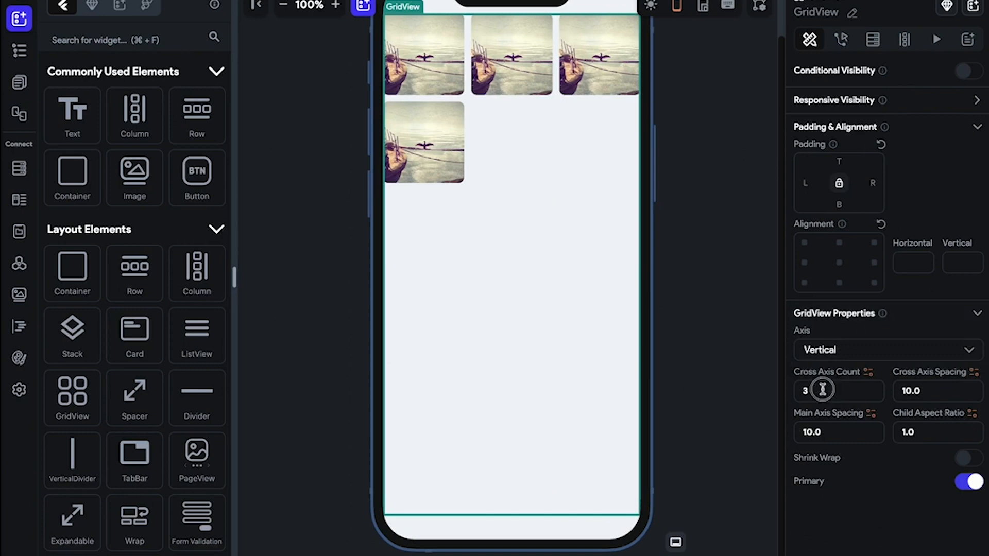
# Step: Try cross axis counts of 1 and 2 on the GridView, and set the count to 6
pyautogui.click(820, 390)
pyautogui.click(792, 397)
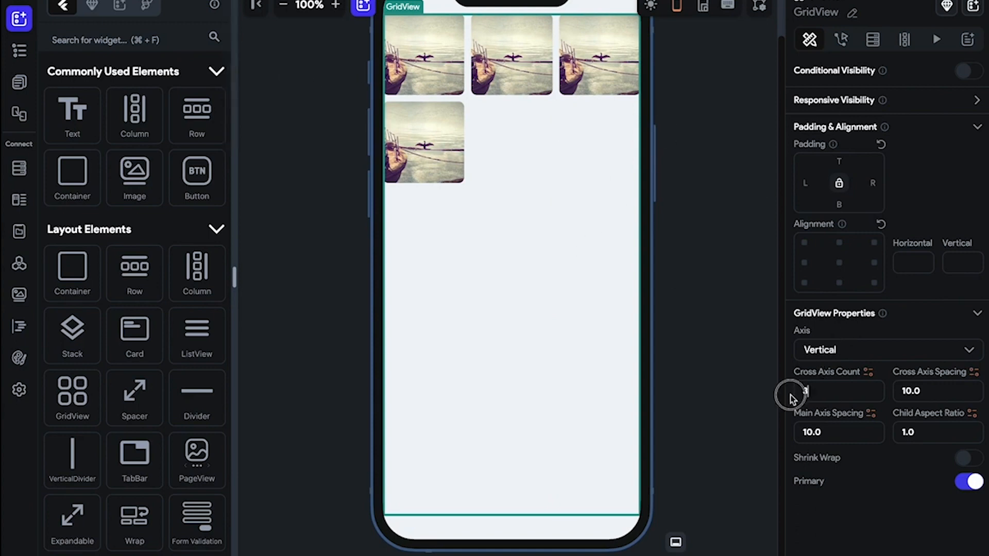
pyautogui.write('1')
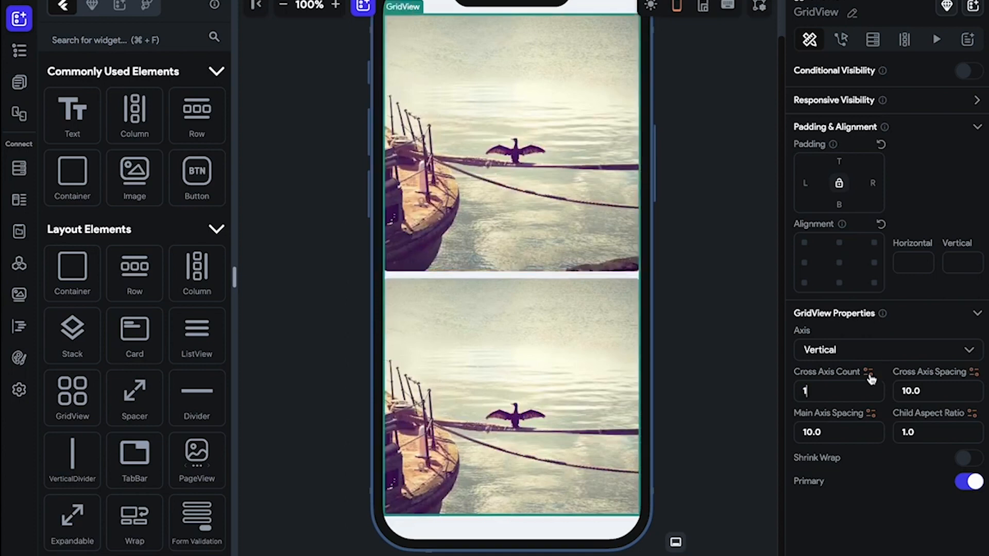
pyautogui.press('BackSpace')
pyautogui.write('2')
pyautogui.press('BackSpace')
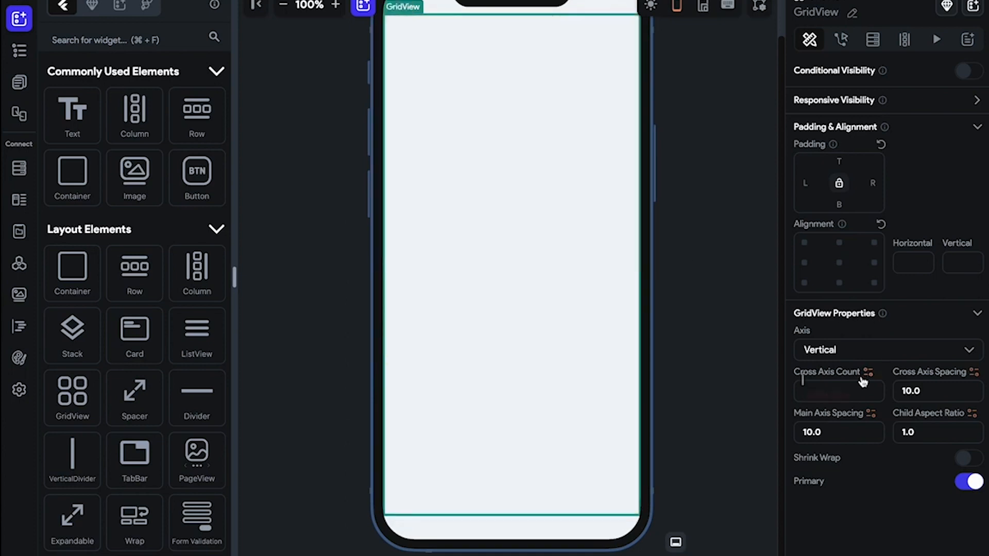
pyautogui.write('6')
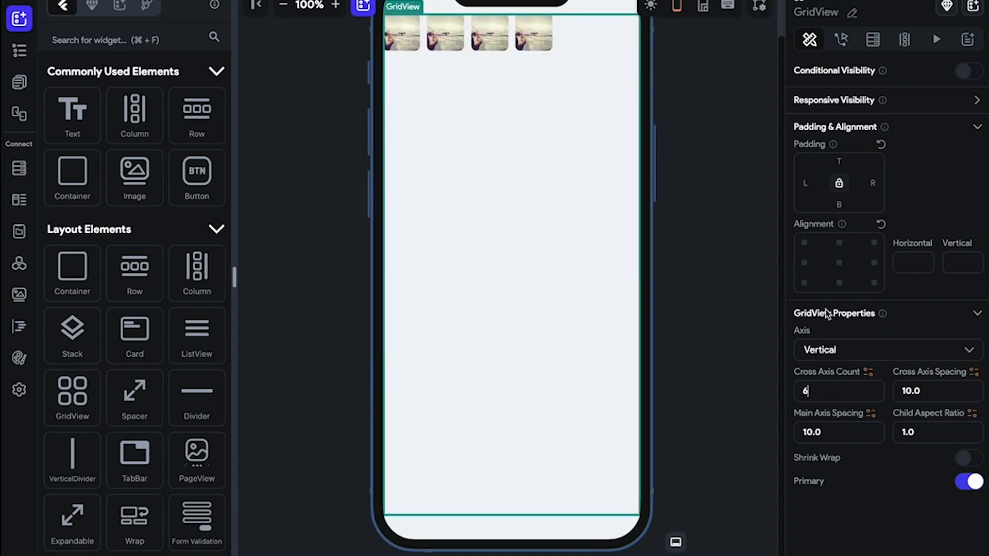
# Step: Set the GridView's cross axis count to 2, cross axis spacing to 30 and main axis spacing to 20
pyautogui.press('BackSpace')
pyautogui.write('2')
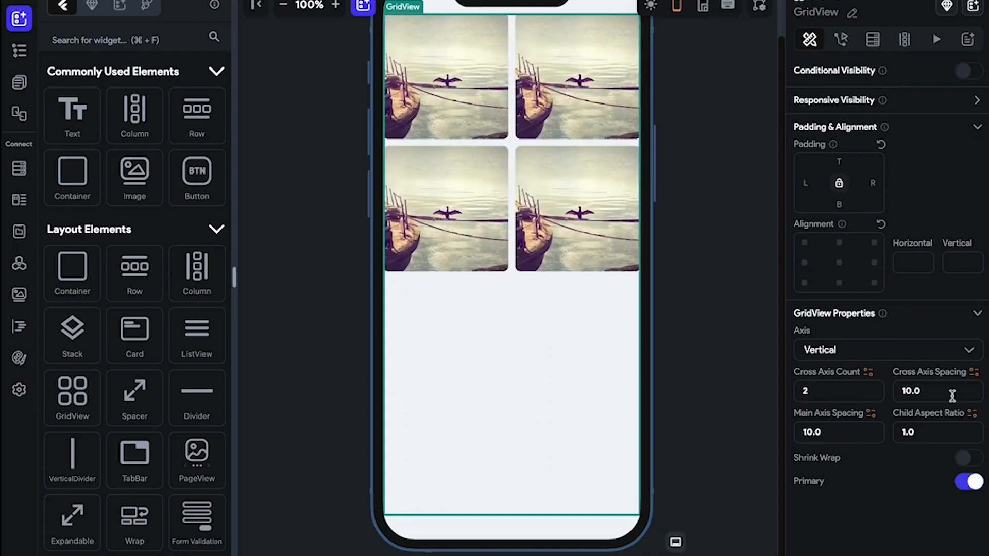
pyautogui.moveTo(950, 396); pyautogui.dragTo(864, 393)
pyautogui.write('30')
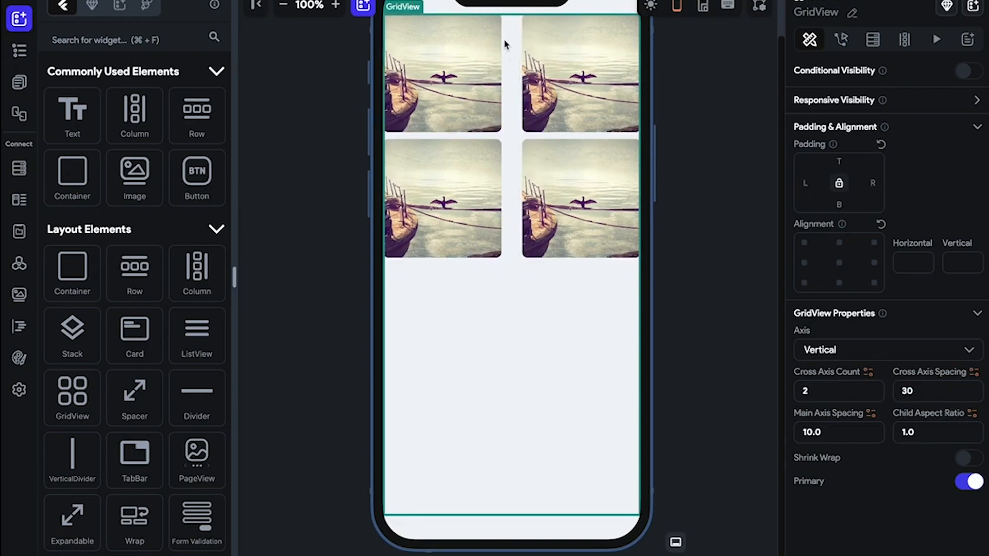
pyautogui.click(490, 48)
pyautogui.click(521, 177)
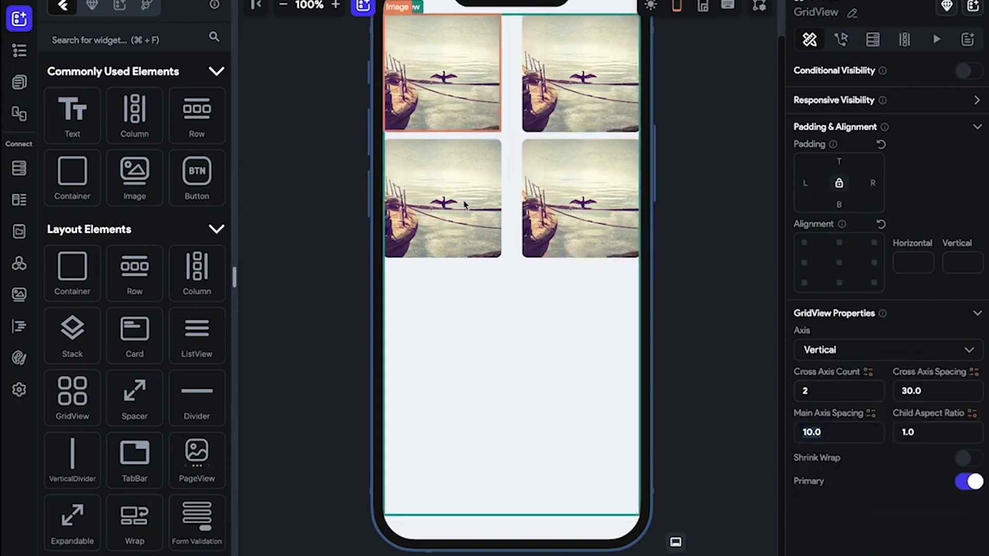
pyautogui.write('20')
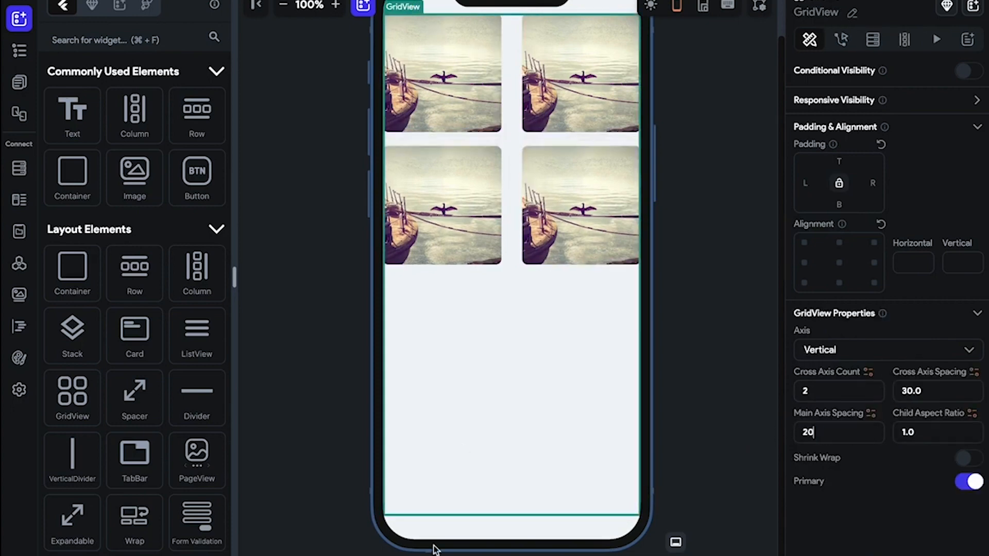
# Step: Try main axis spacings of 600 and 100 on the GridView
pyautogui.press('BackSpace')
pyautogui.press('BackSpace')
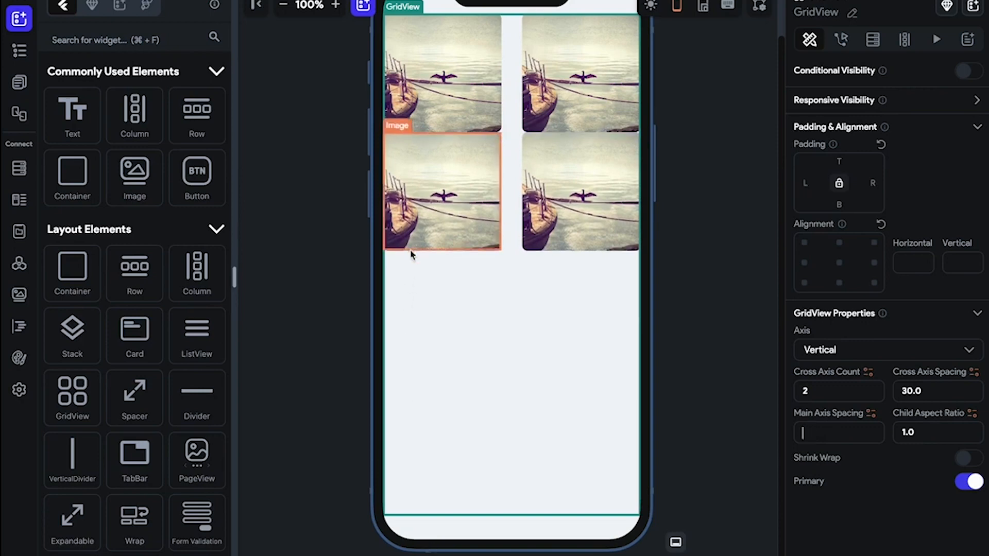
pyautogui.write('600')
pyautogui.press('BackSpace')
pyautogui.press('BackSpace')
pyautogui.press('BackSpace')
pyautogui.write('100')
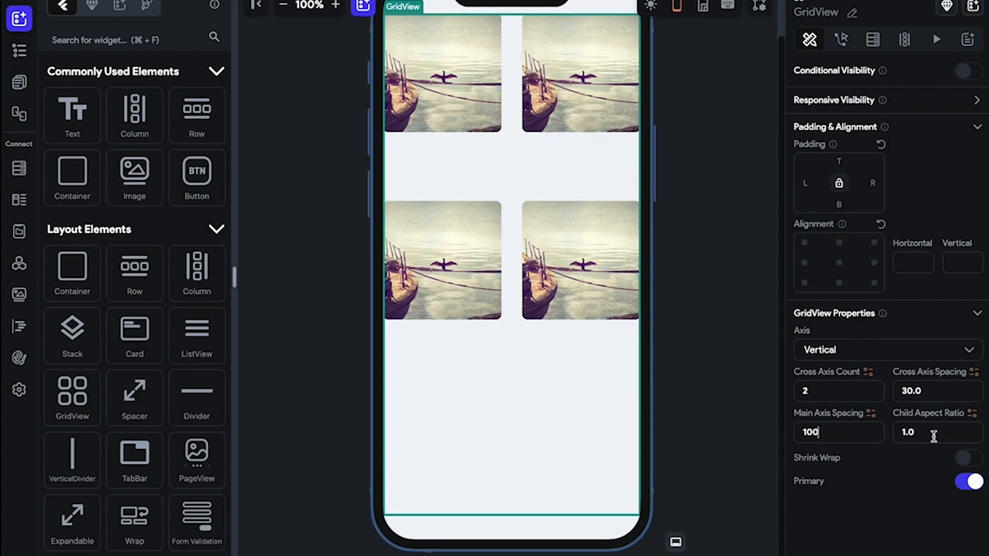
# Step: Try a child aspect ratio of .3, undo it along with the last main axis spacing change, and reselect the GridView
pyautogui.click(933, 436)
pyautogui.write('.3')
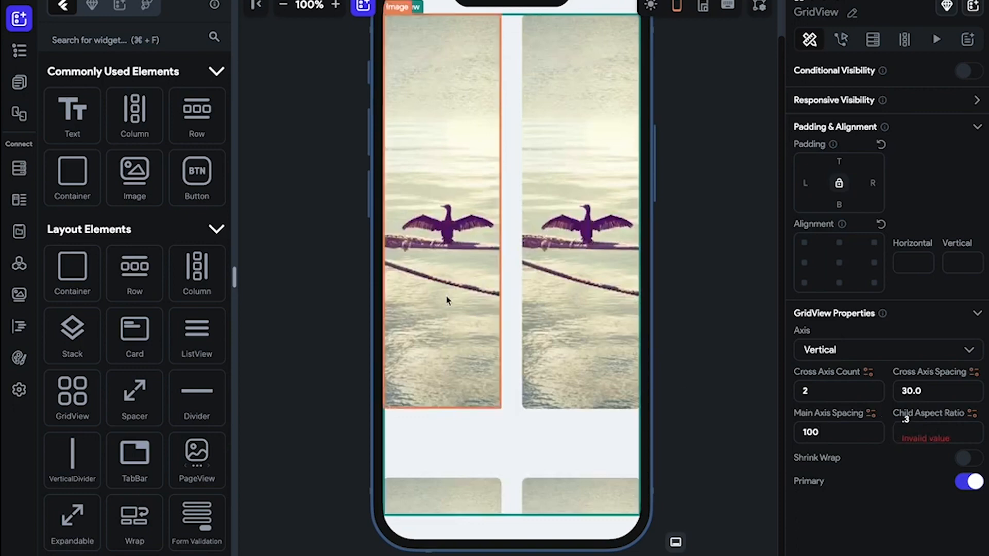
pyautogui.press('super+z')
pyautogui.press('super+z')
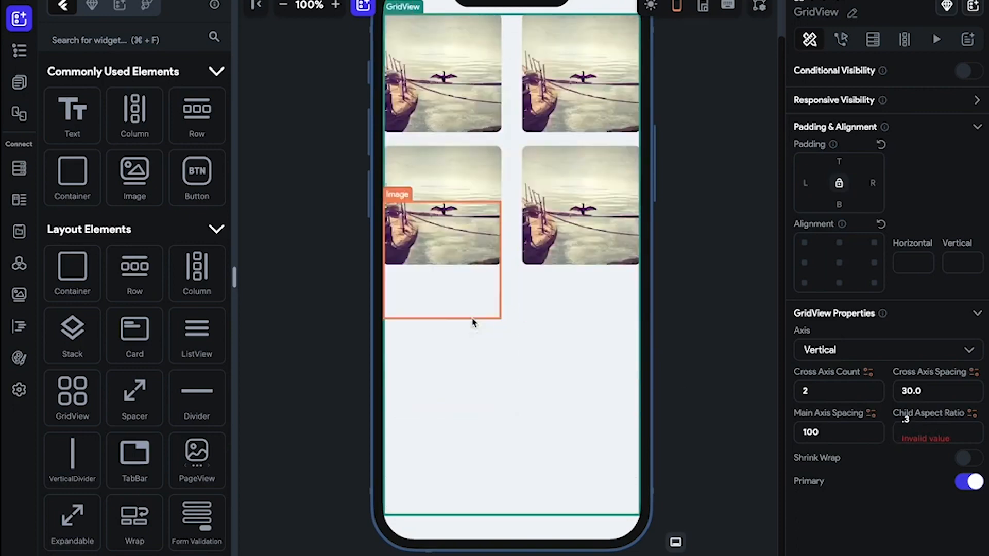
pyautogui.click(694, 352)
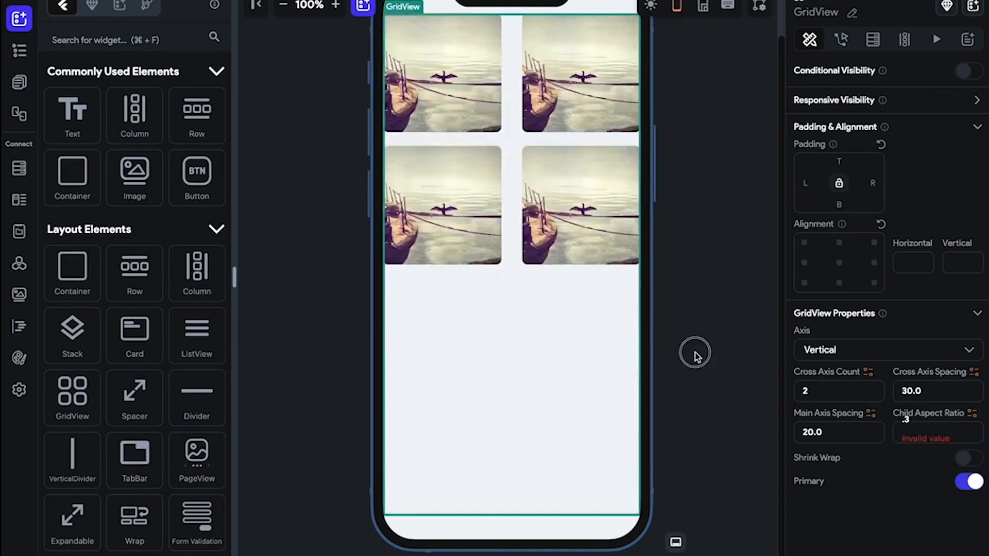
pyautogui.click(635, 243)
pyautogui.moveTo(581, 263); pyautogui.dragTo(396, 552)
pyautogui.press('super+z')
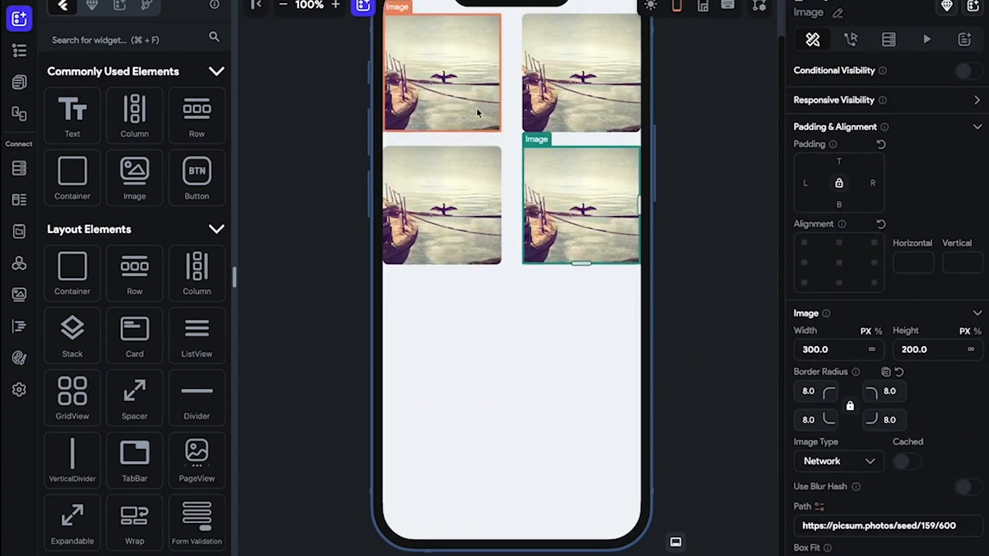
pyautogui.click(513, 153)
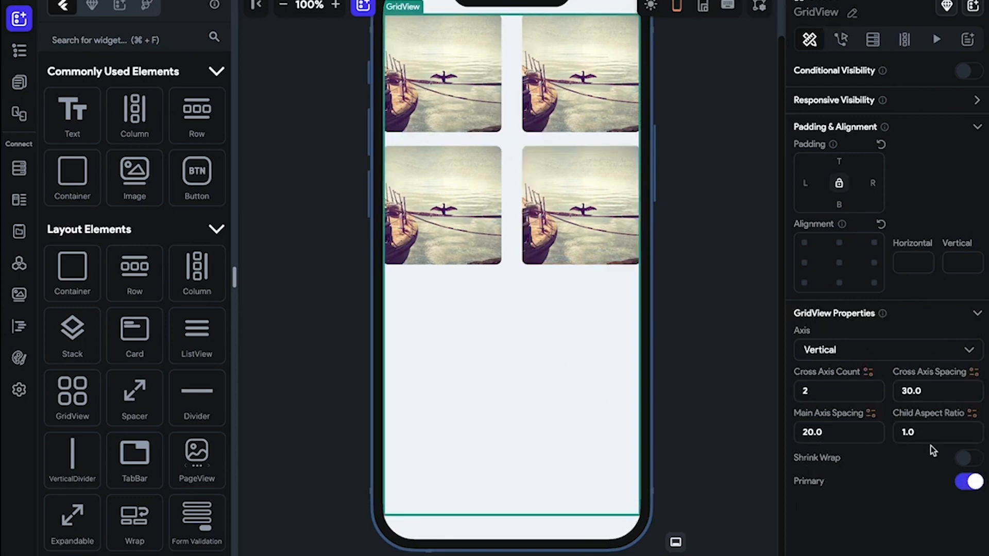
# Step: Try a child aspect ratio of 1.4, set it to 1.9, and enable Shrink Wrap on the GridView
pyautogui.click(892, 435)
pyautogui.write('1.4')
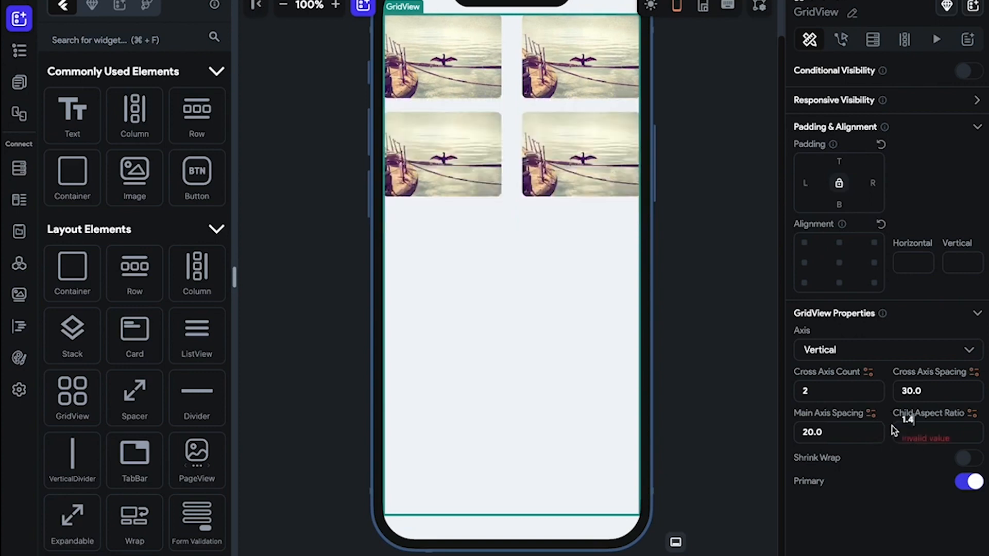
pyautogui.press('BackSpace')
pyautogui.write('9')
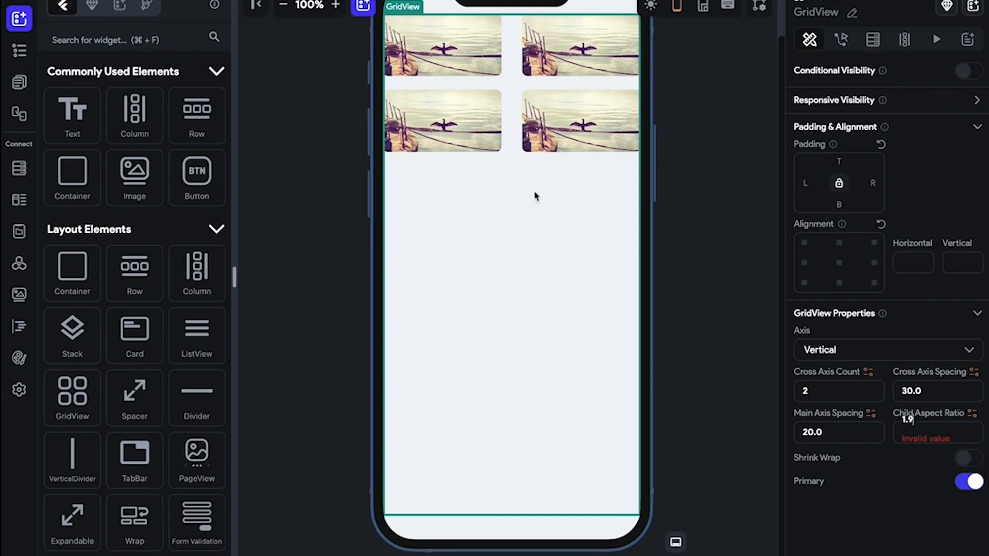
pyautogui.click(966, 457)
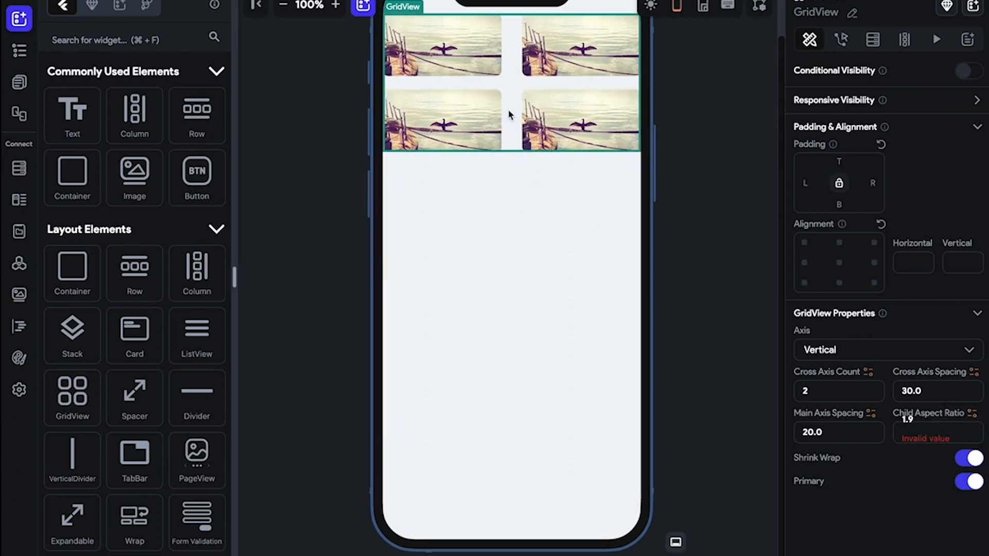
# Step: Try the Horizontal axis on the shrink-wrapped GridView, and return the axis to Vertical
pyautogui.click(902, 356)
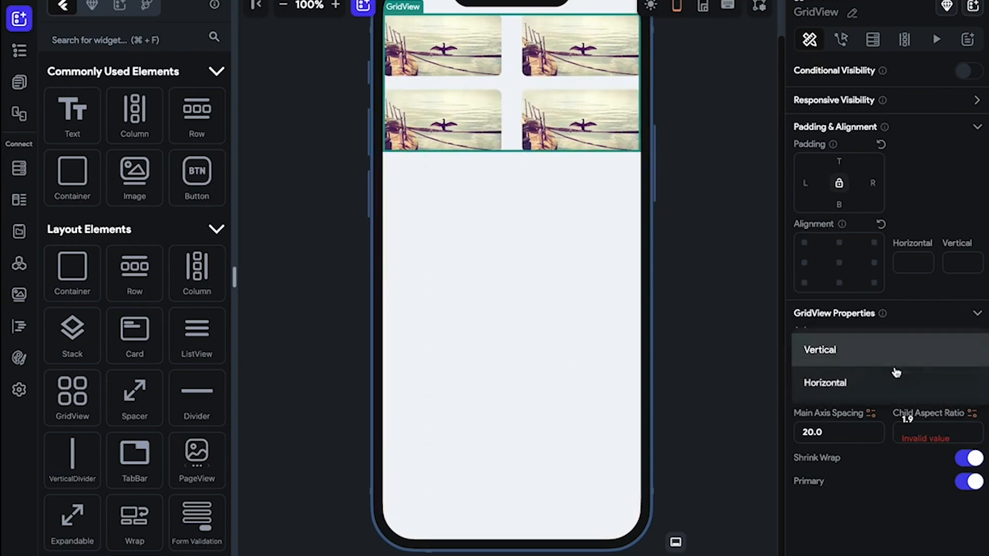
pyautogui.click(896, 373)
pyautogui.scroll(1, 595, 254)
pyautogui.hscroll(2, 595, 254)
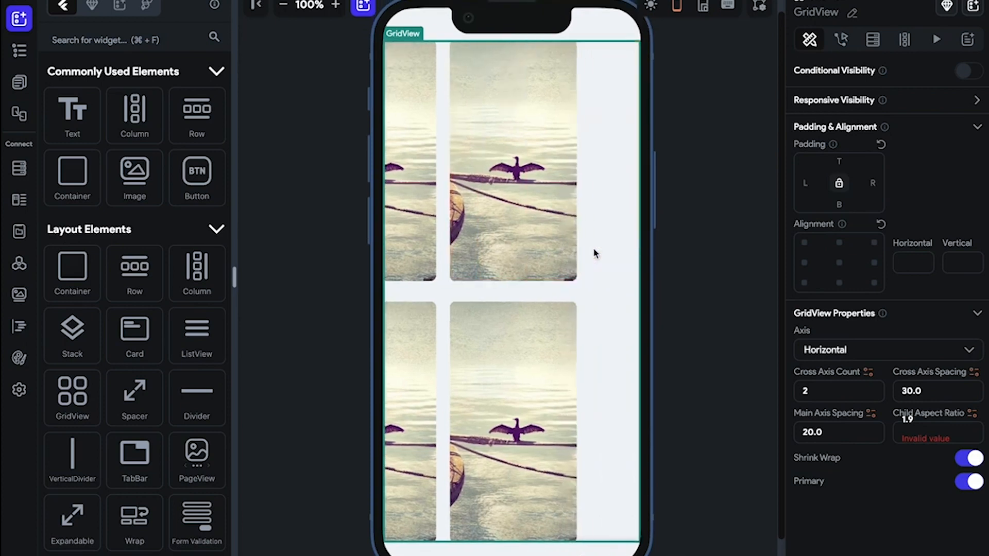
pyautogui.click(833, 344)
pyautogui.click(834, 360)
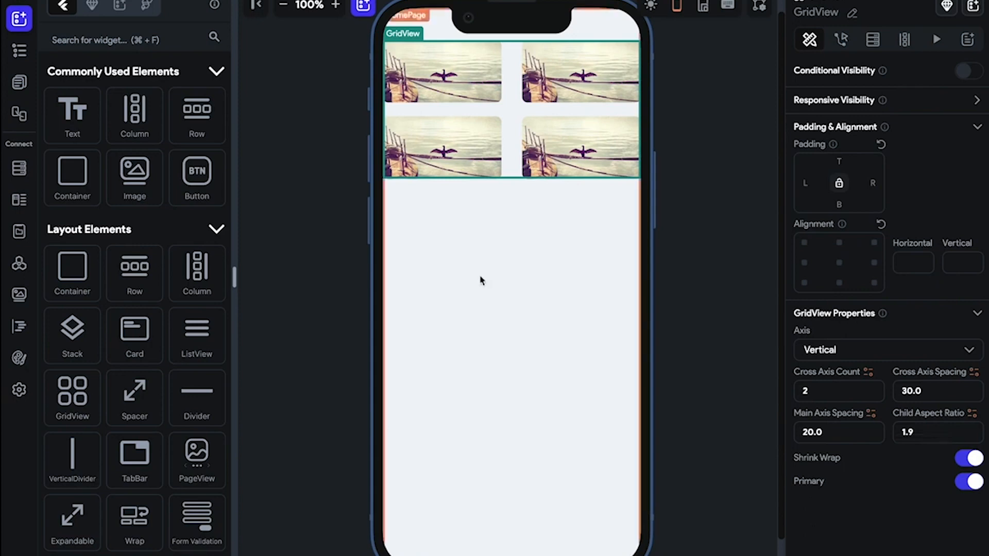
# Step: Delete the images in the GridView and the GridView itself
pyautogui.click(496, 137)
pyautogui.press('Delete')
pyautogui.click(495, 135)
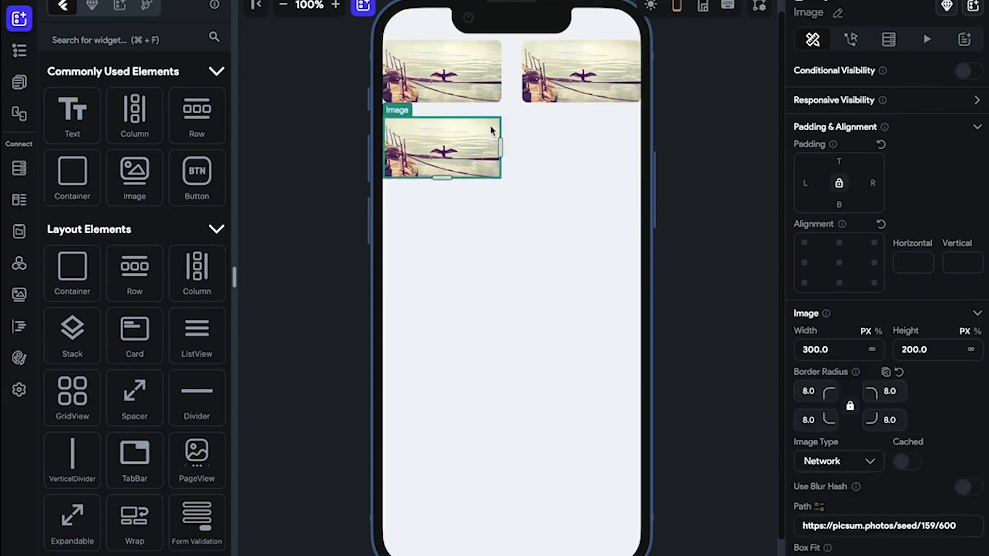
pyautogui.press('Delete')
pyautogui.press('Delete')
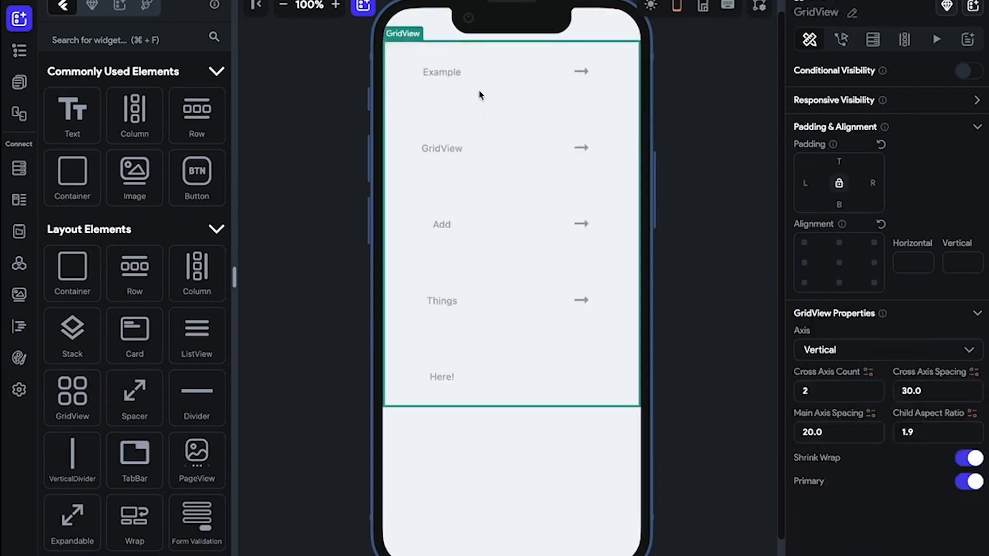
pyautogui.press('Delete')
# Step: Place a Column with two Containers on the empty page, and try to drop a Spacer on the second Container
pyautogui.moveTo(129, 108); pyautogui.dragTo(403, 190)
pyautogui.moveTo(72, 173); pyautogui.dragTo(457, 125)
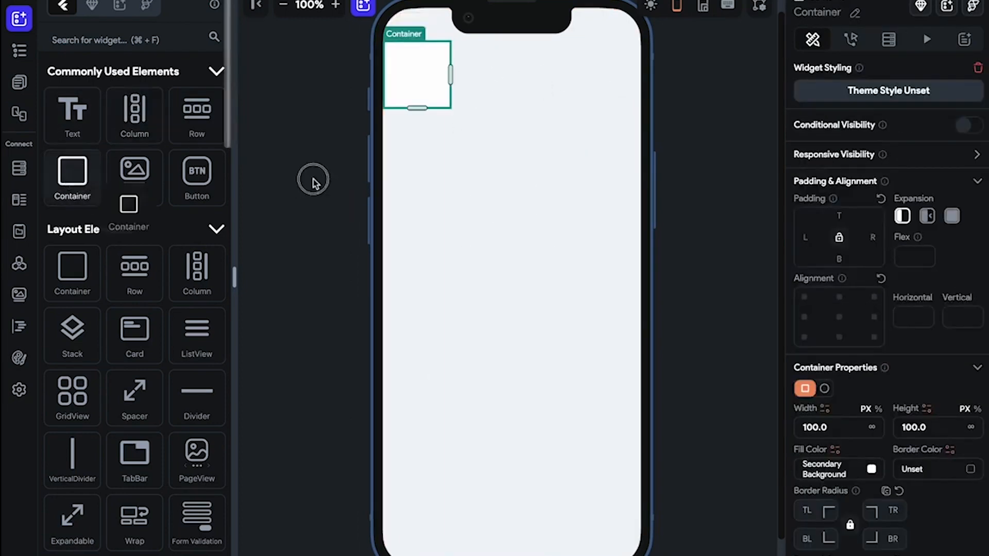
pyautogui.moveTo(313, 183); pyautogui.dragTo(437, 221)
pyautogui.moveTo(135, 396); pyautogui.dragTo(426, 165)
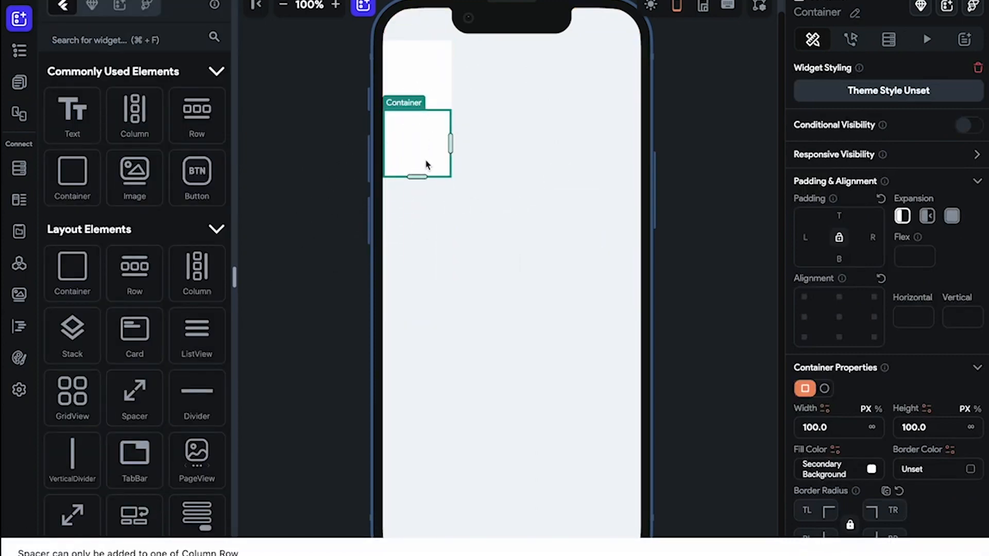
# Step: Set the second Container's top padding to 10, and insert a Spacer between the two Containers
pyautogui.click(432, 236)
pyautogui.click(437, 146)
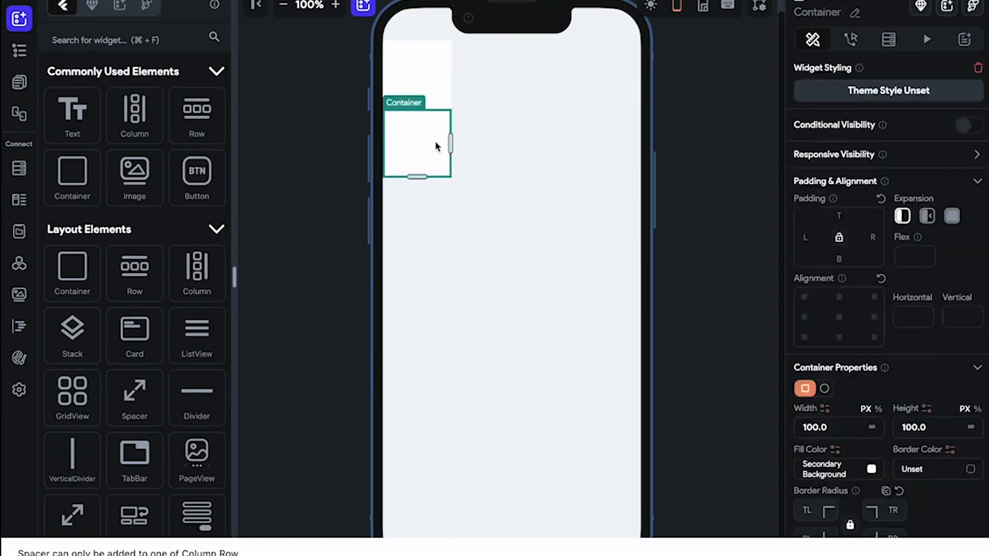
pyautogui.click(839, 218)
pyautogui.write('10')
pyautogui.moveTo(136, 404); pyautogui.dragTo(434, 110)
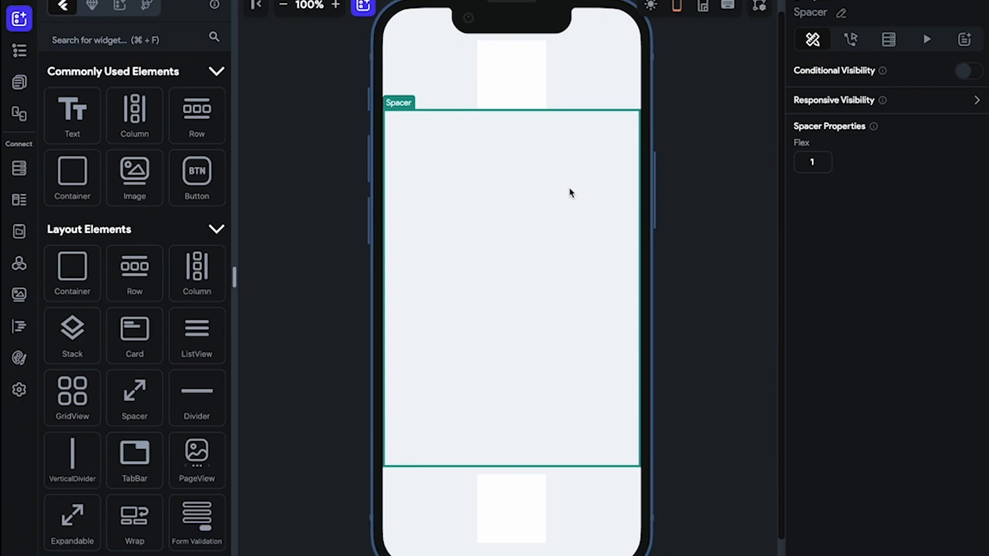
# Step: Delete the Column together with its Containers and Spacer
pyautogui.click(515, 100)
pyautogui.click(512, 507)
pyautogui.click(506, 252)
pyautogui.click(597, 231)
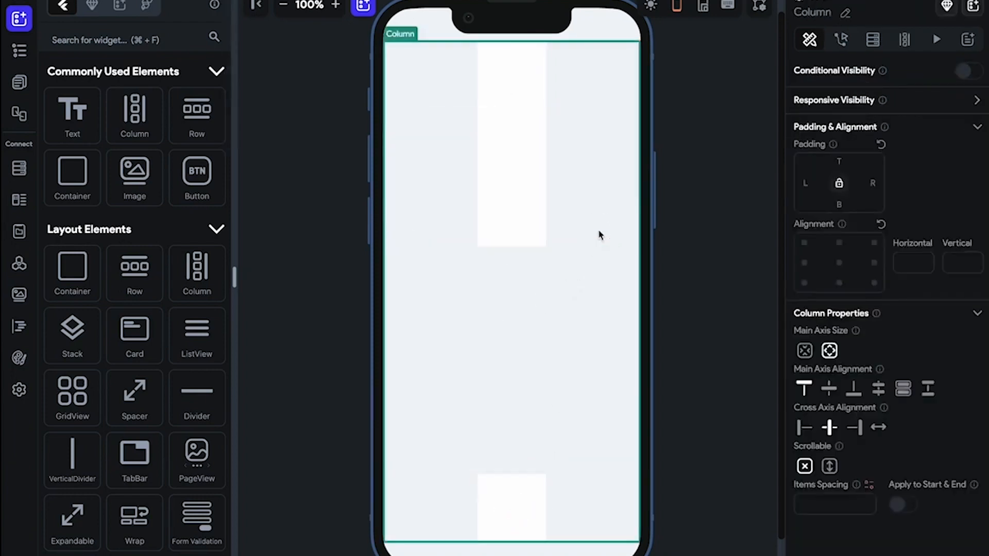
pyautogui.press('Delete')
# Step: Place a Column on the page and add a Text element with a Divider beneath it
pyautogui.scroll(-2, 97, 429)
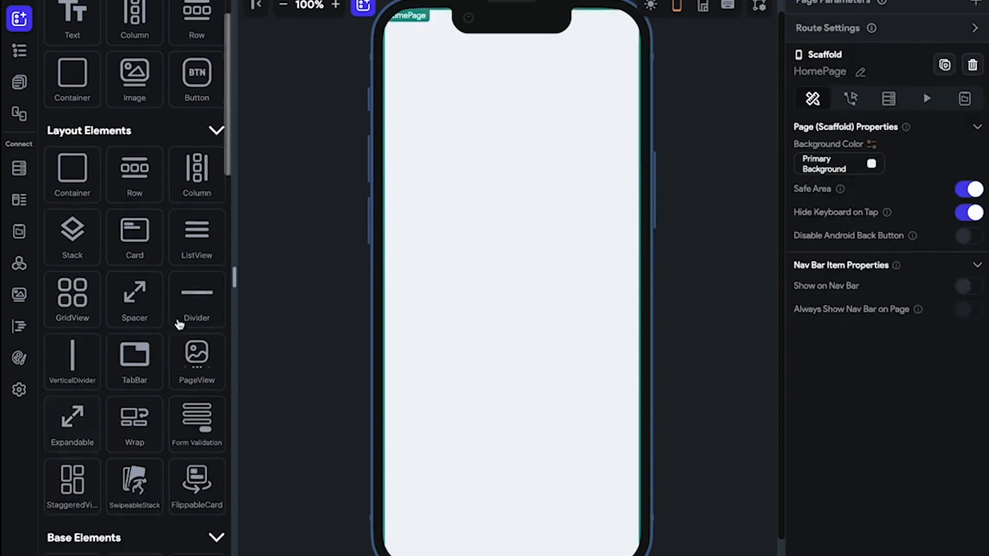
pyautogui.moveTo(180, 311); pyautogui.dragTo(495, 286)
pyautogui.moveTo(197, 173); pyautogui.dragTo(402, 210)
pyautogui.scroll(2, 155, 216)
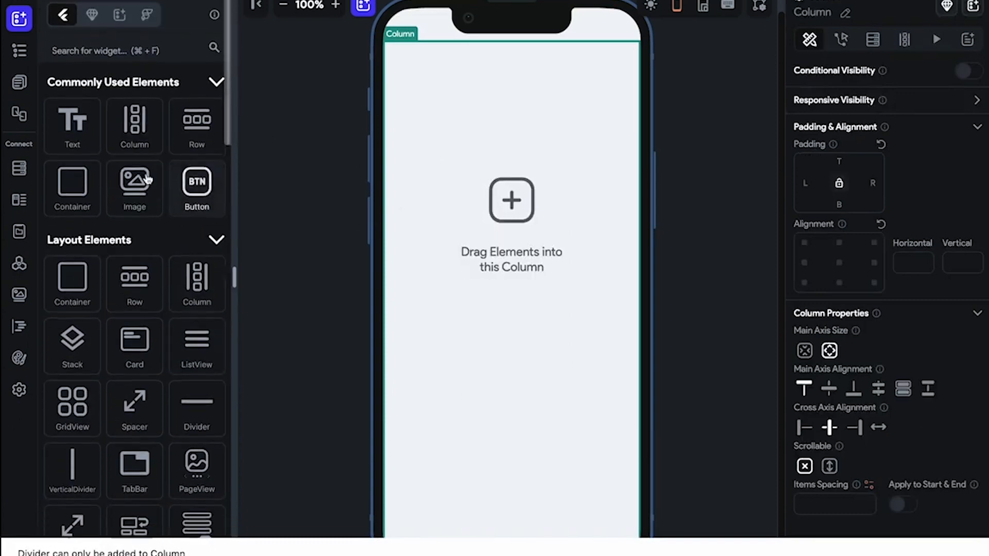
pyautogui.moveTo(72, 111); pyautogui.dragTo(546, 154)
pyautogui.moveTo(197, 396); pyautogui.dragTo(410, 240)
# Step: Set the Divider's thickness to 2 and its color to Primary Text
pyautogui.click(538, 93)
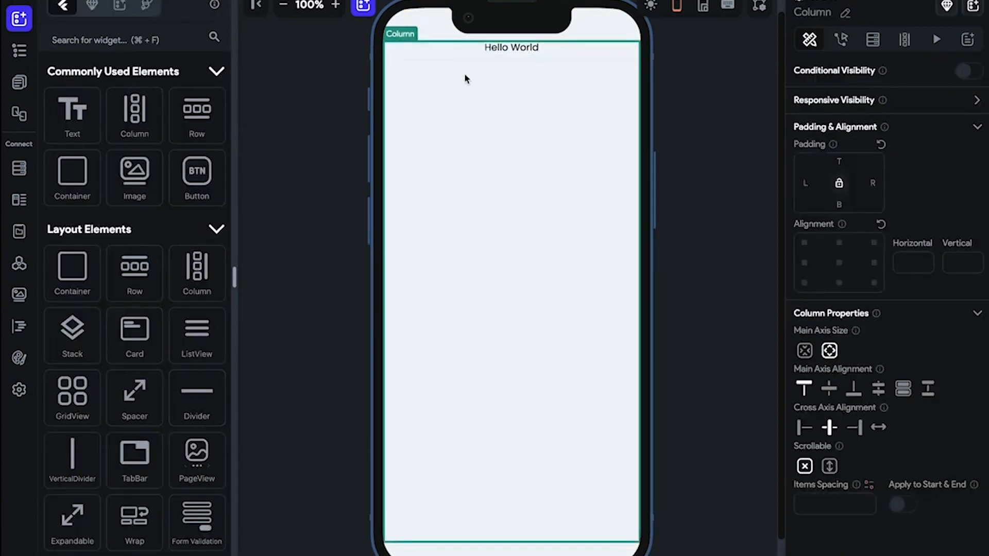
pyautogui.click(436, 65)
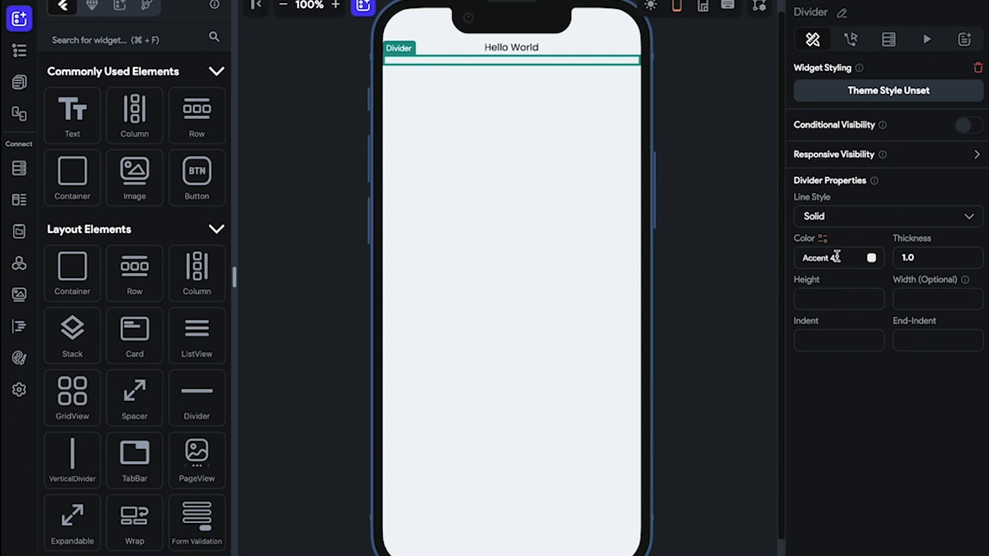
pyautogui.doubleClick(908, 257)
pyautogui.write('2')
pyautogui.click(854, 256)
pyautogui.click(383, 246)
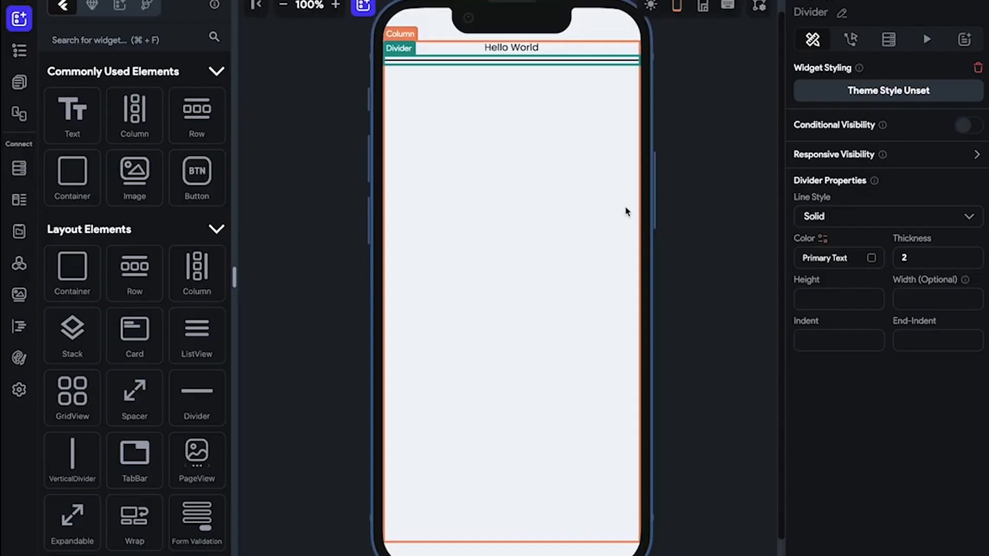
pyautogui.click(711, 199)
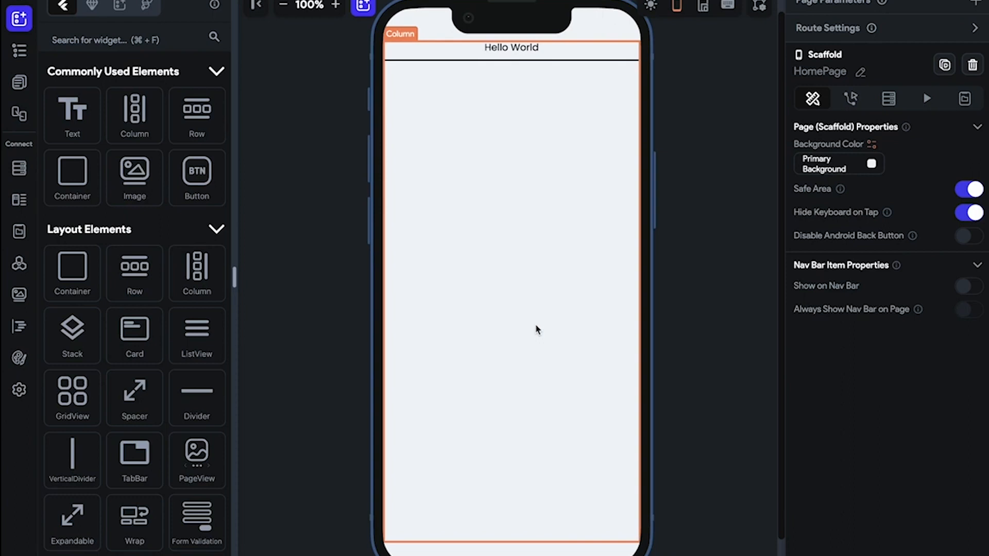
# Step: Try the Solid and Dotted line styles on the Divider, and set the style to Dashed
pyautogui.click(503, 60)
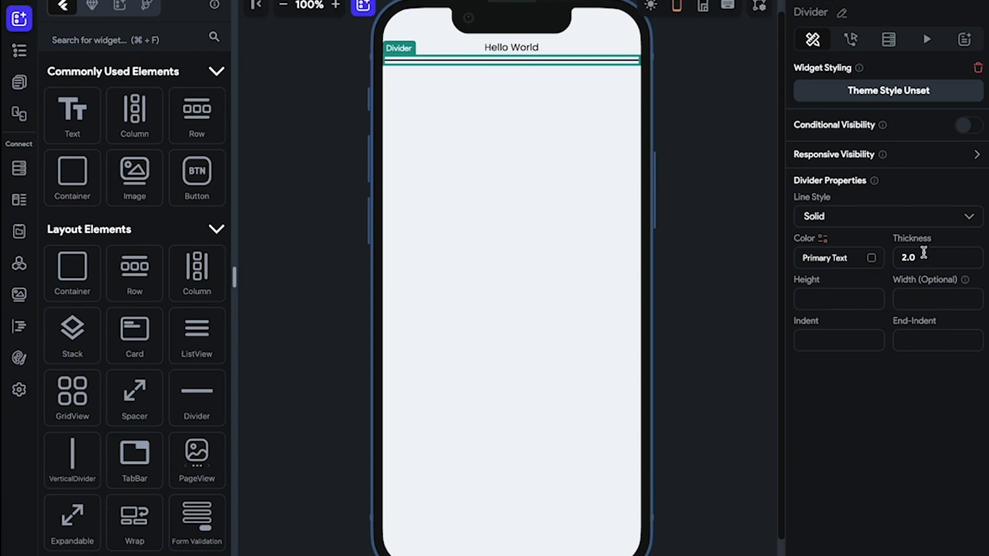
pyautogui.click(867, 222)
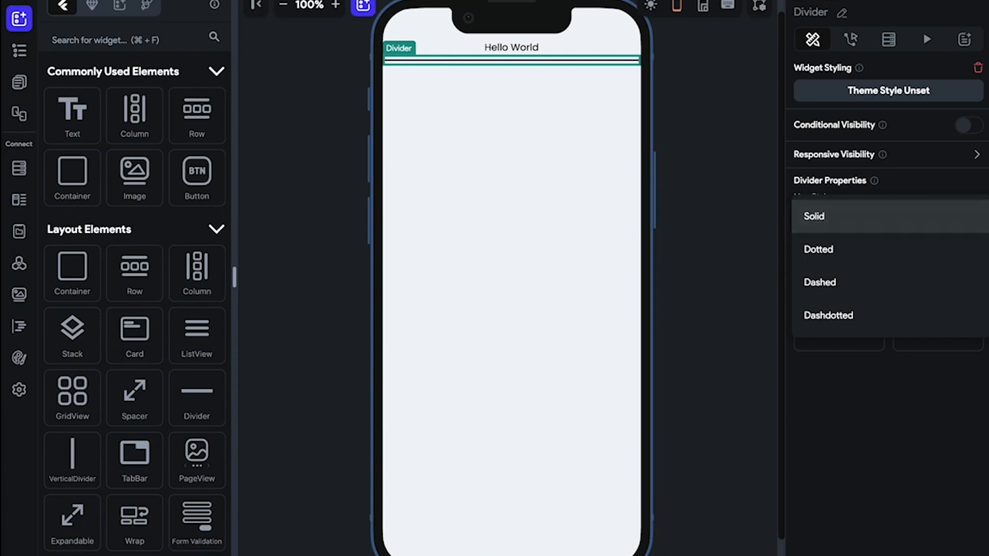
pyautogui.click(814, 216)
pyautogui.scroll(5, 565, 133)
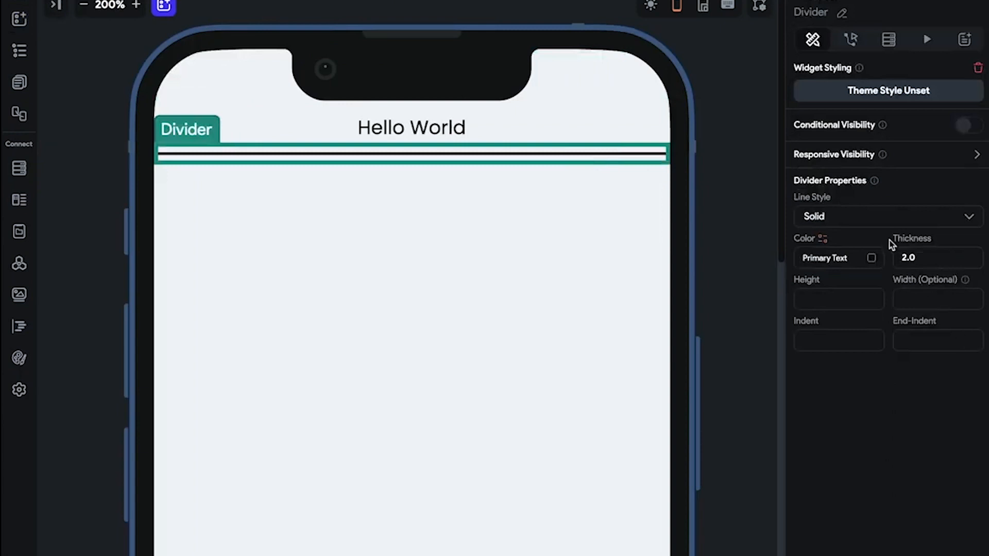
pyautogui.click(880, 217)
pyautogui.click(869, 249)
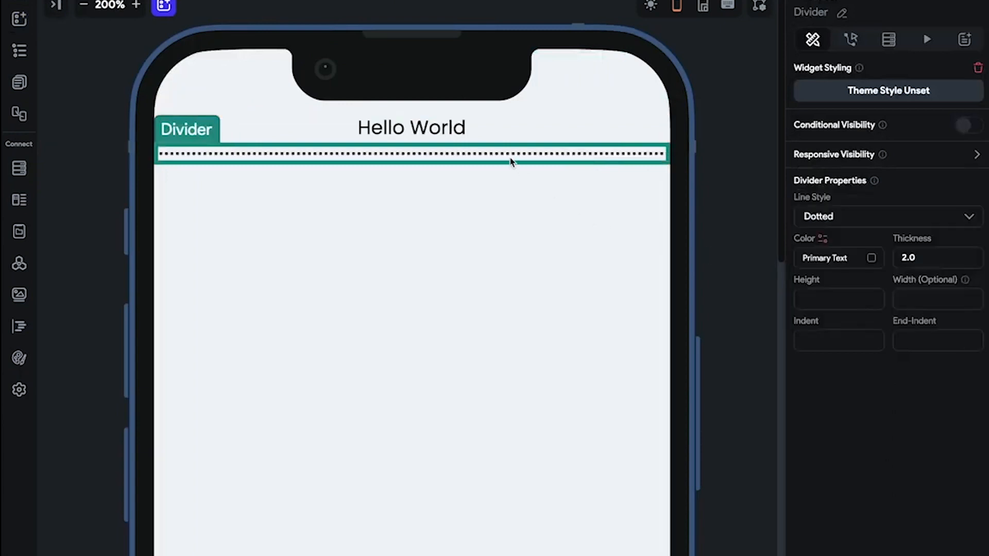
pyautogui.click(838, 222)
pyautogui.click(850, 273)
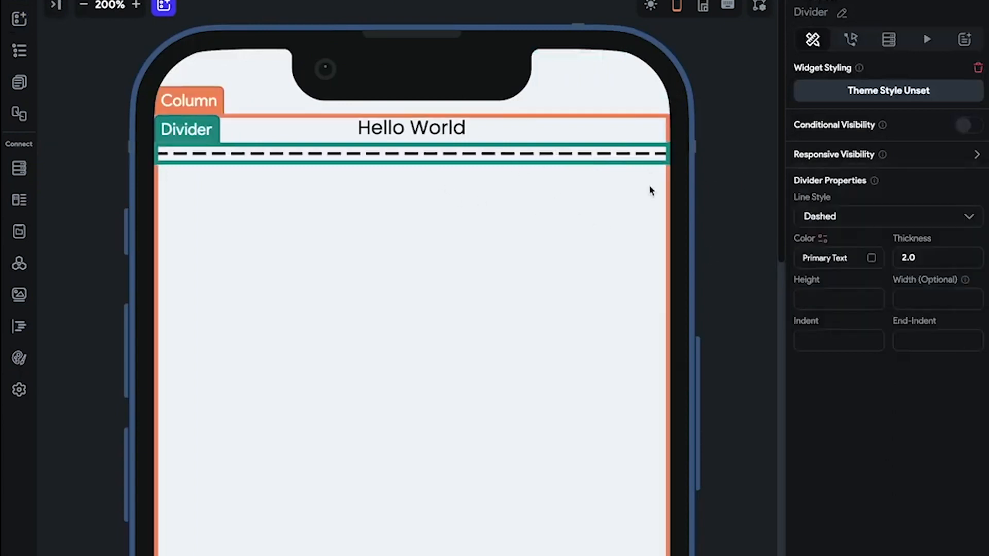
# Step: Set the Divider's line style to Dashdotted and its height to 29
pyautogui.click(820, 216)
pyautogui.click(823, 250)
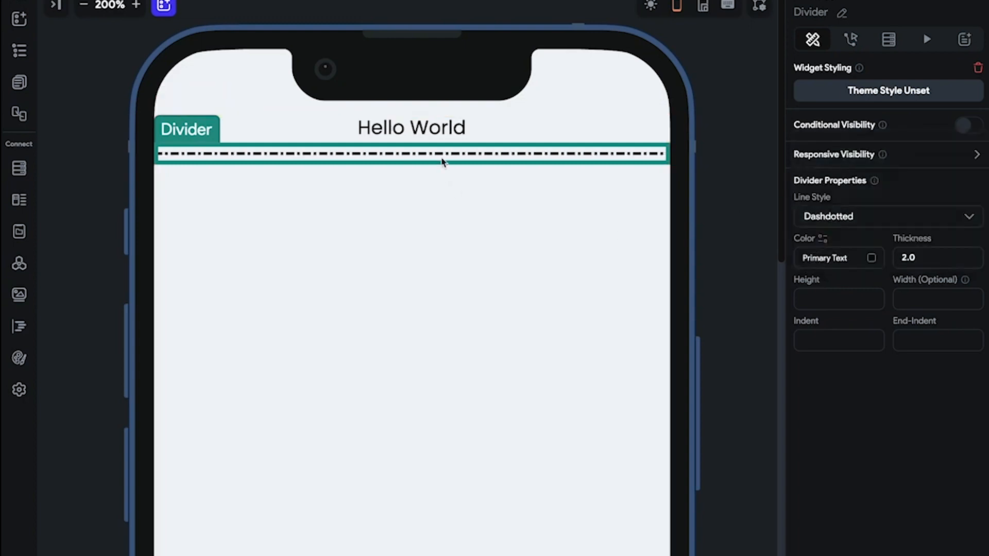
pyautogui.click(820, 302)
pyautogui.write('29')
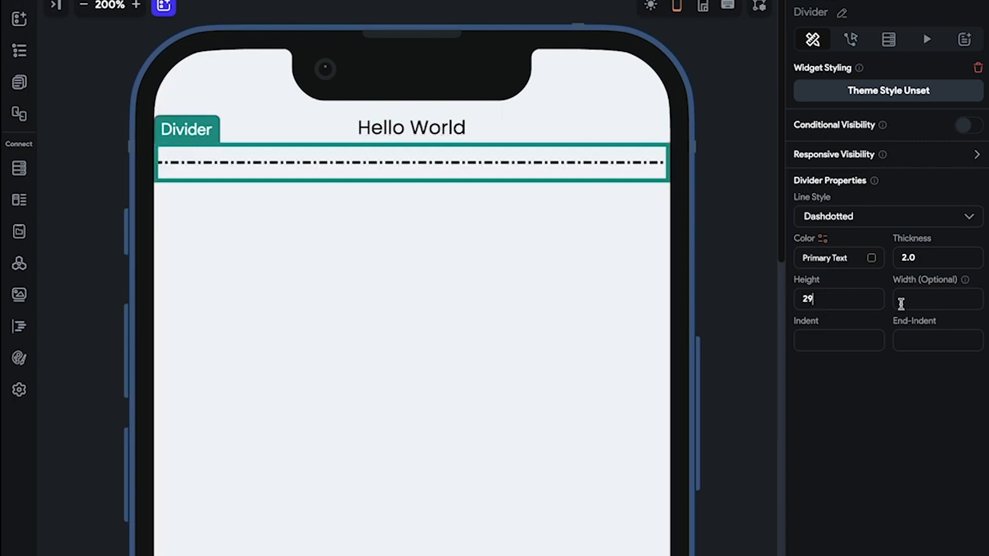
# Step: Try a width of 49 on the Divider, and clear the width again
pyautogui.click(944, 300)
pyautogui.write('49')
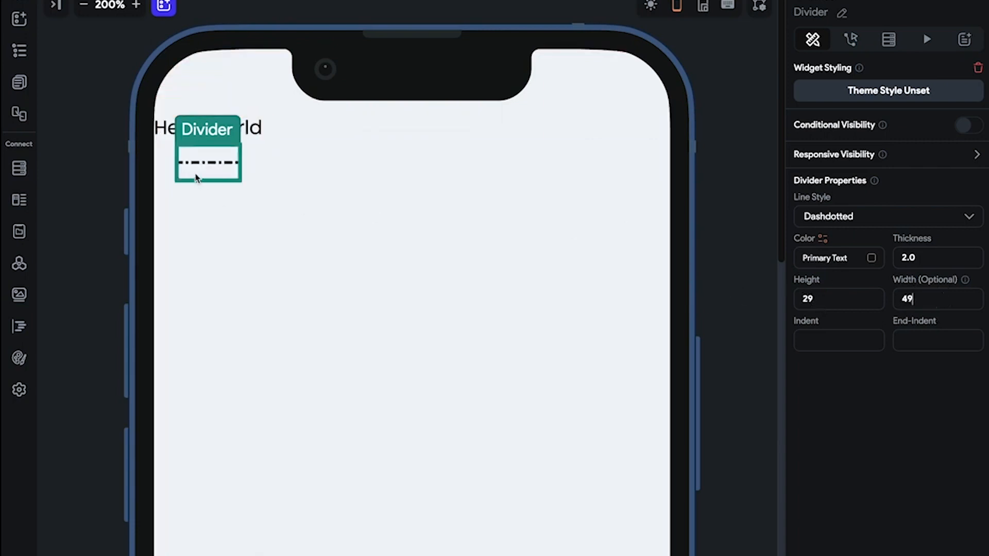
pyautogui.press('BackSpace')
pyautogui.press('BackSpace')
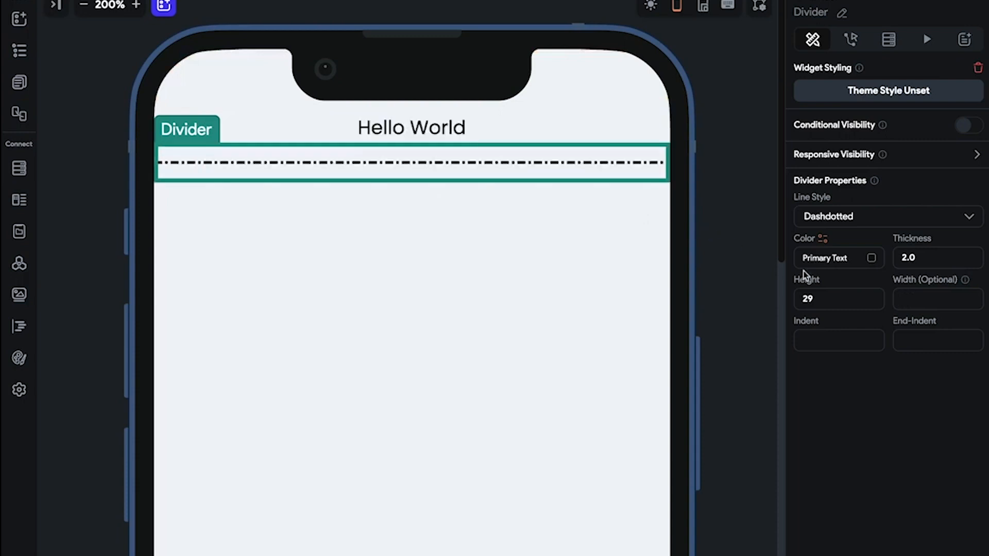
# Step: Set both the Divider's indent and end-indent to 10, and deselect it
pyautogui.click(828, 338)
pyautogui.write('10')
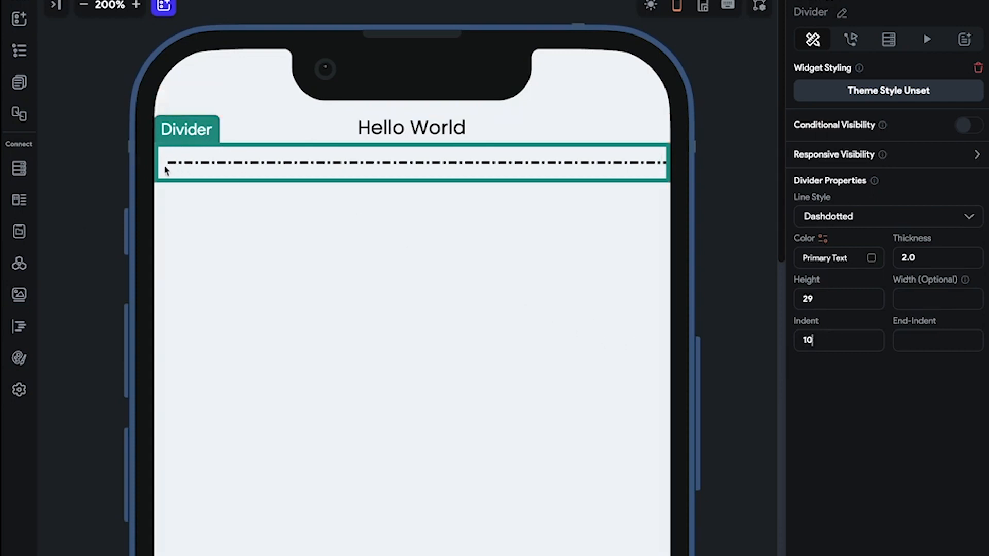
pyautogui.click(915, 337)
pyautogui.write('10')
pyautogui.click(760, 228)
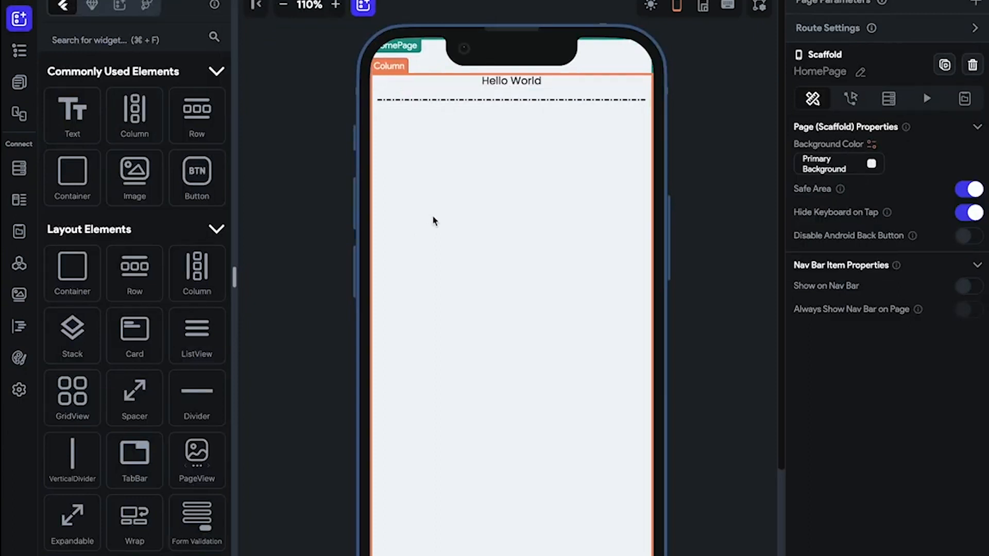
# Step: Delete the Divider beneath the Hello World text
pyautogui.click(503, 100)
pyautogui.press('Delete')
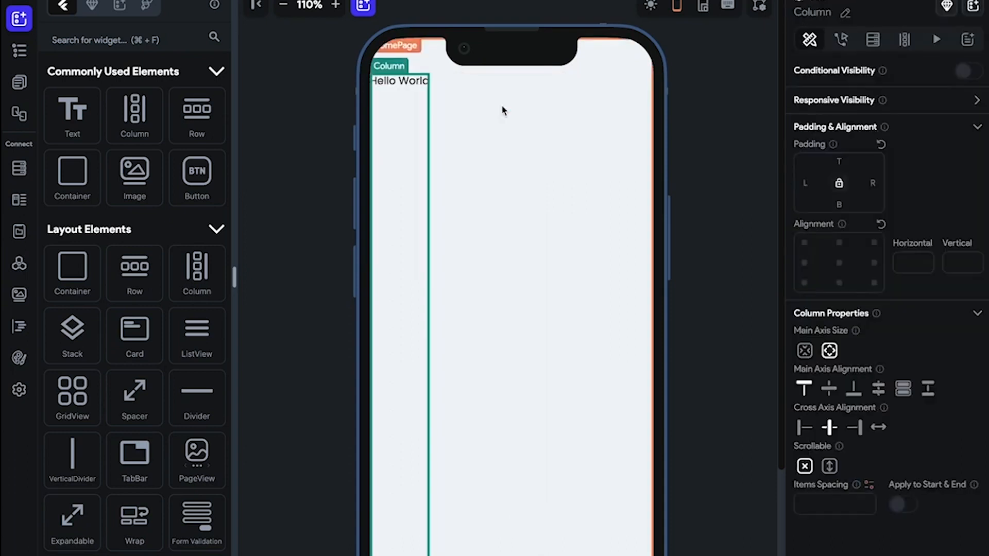
pyautogui.moveTo(55, 455); pyautogui.dragTo(385, 318)
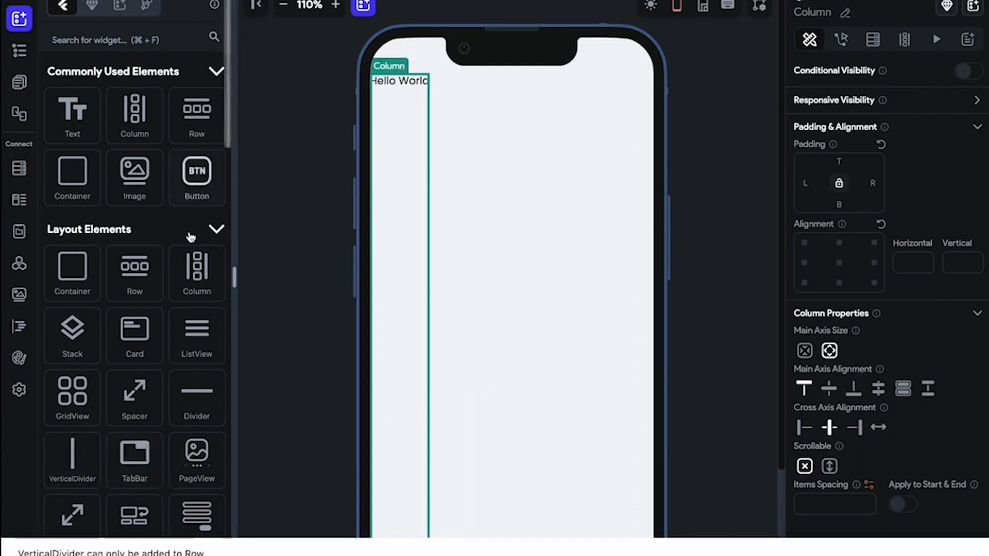
pyautogui.moveTo(192, 270); pyautogui.dragTo(382, 243)
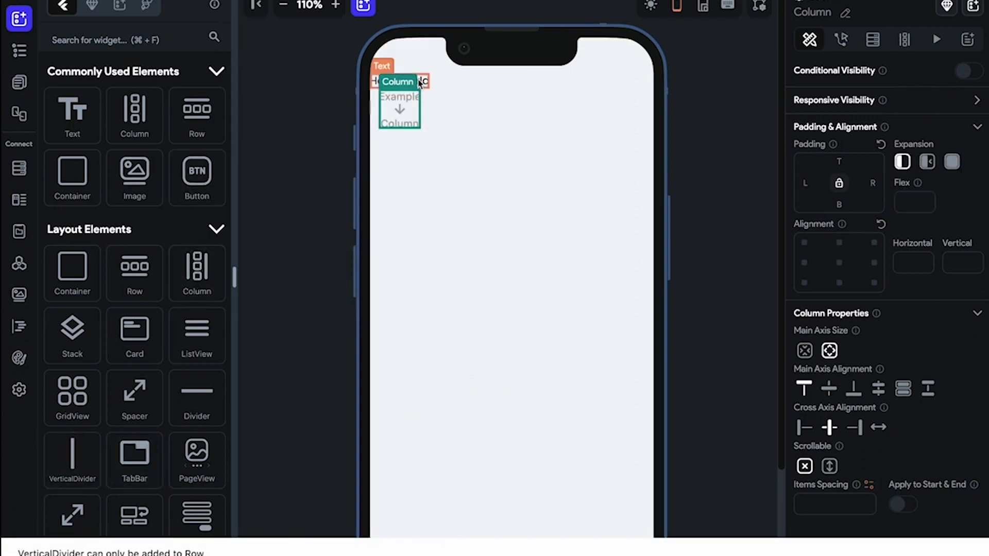
pyautogui.press('Delete')
# Step: Build a Row of three Hello World texts in the Column by moving the existing Text into it and duplicating it twice
pyautogui.moveTo(143, 273); pyautogui.dragTo(408, 234)
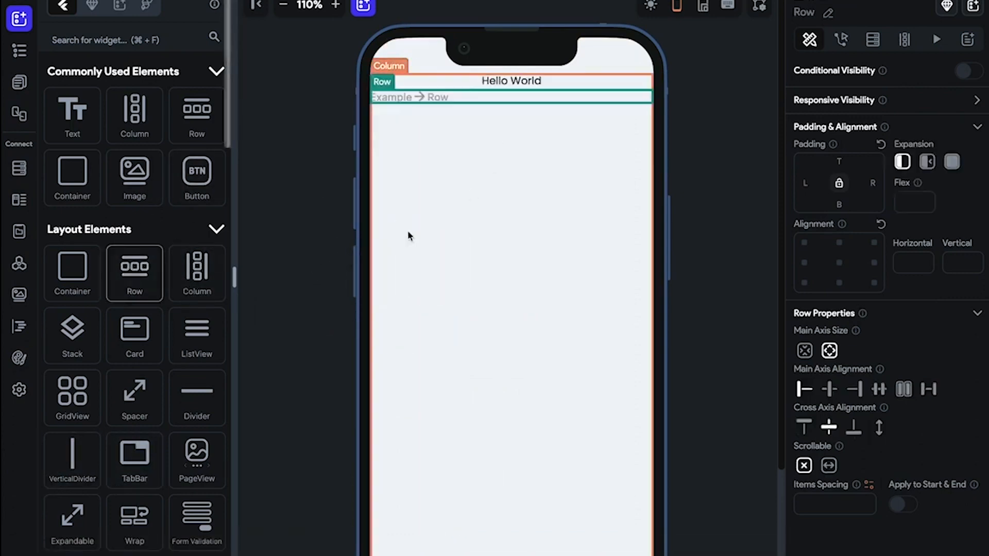
pyautogui.moveTo(506, 81); pyautogui.dragTo(502, 95)
pyautogui.click(402, 81)
pyautogui.rightClick(402, 81)
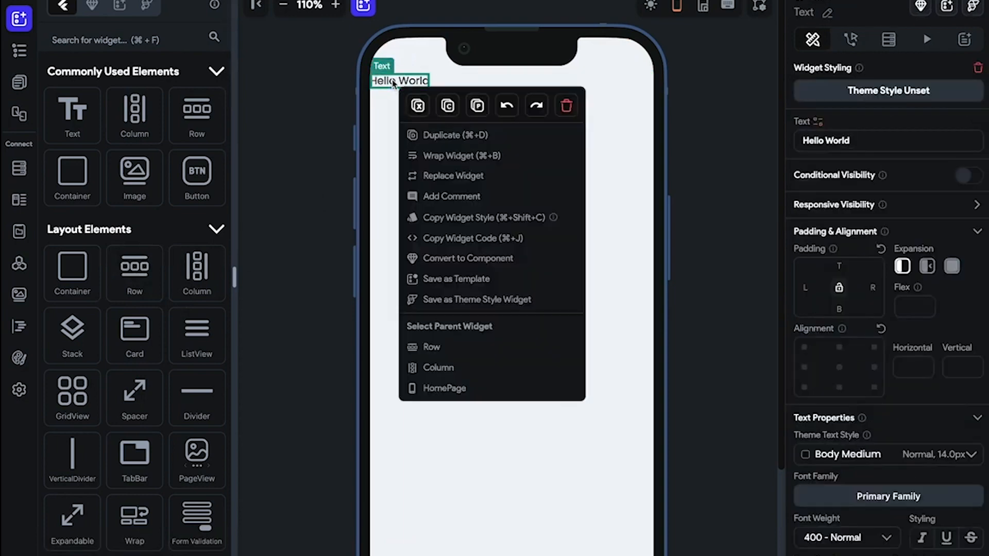
pyautogui.click(455, 135)
pyautogui.rightClick(439, 82)
pyautogui.click(483, 137)
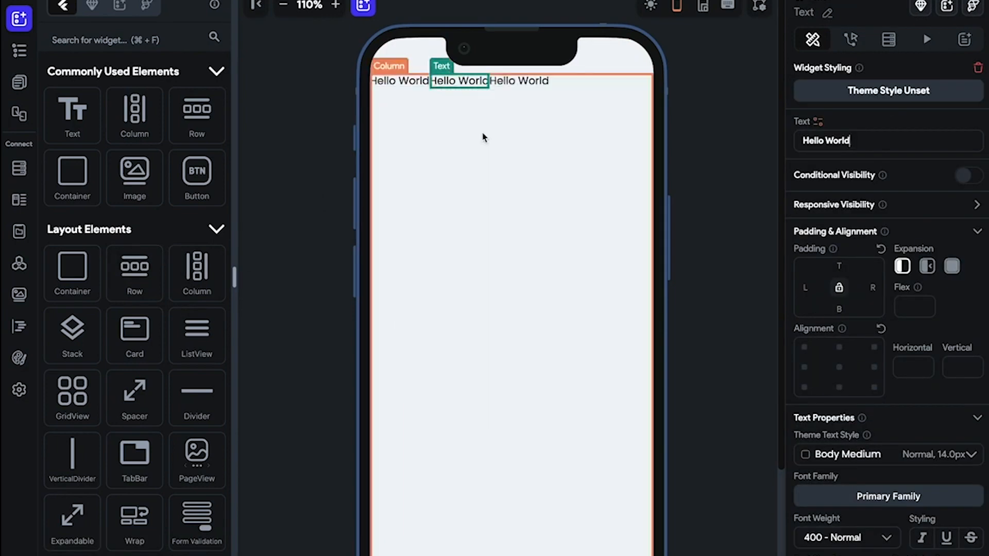
# Step: Set the items spacing of the Row with the three texts to 20
pyautogui.click(579, 82)
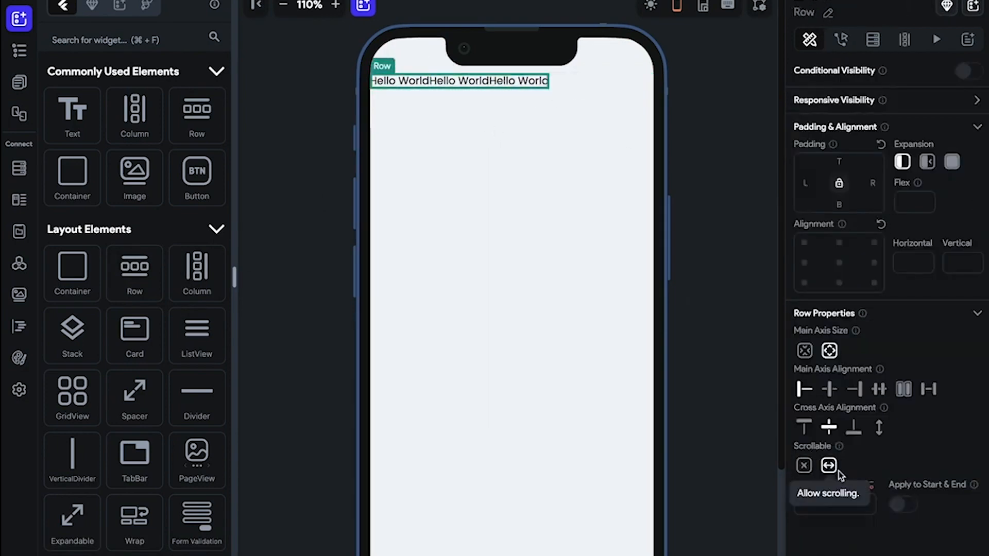
pyautogui.click(824, 500)
pyautogui.write('20')
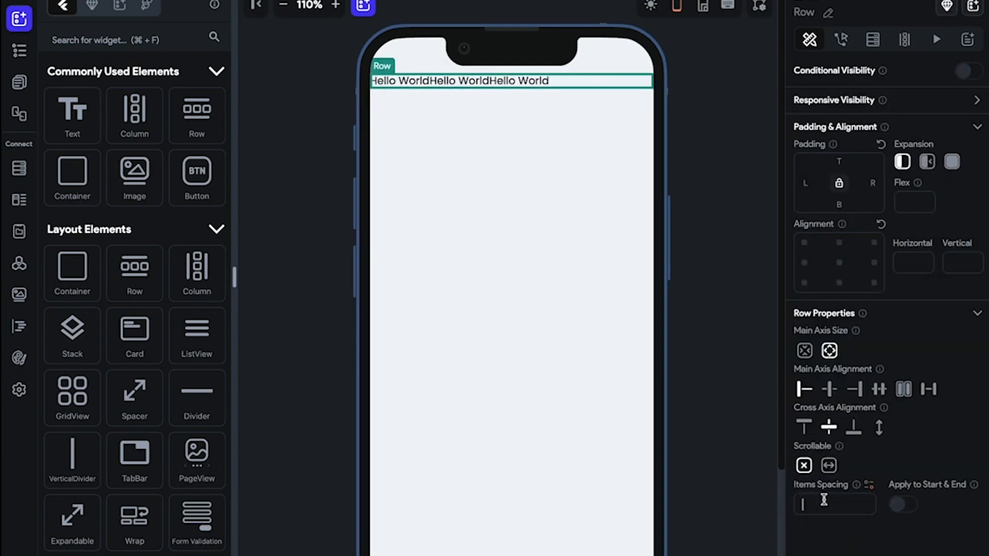
# Step: Place a VerticalDivider between the first and second texts in the Row, and set its color to Primary
pyautogui.moveTo(99, 453); pyautogui.dragTo(443, 79)
pyautogui.click(452, 170)
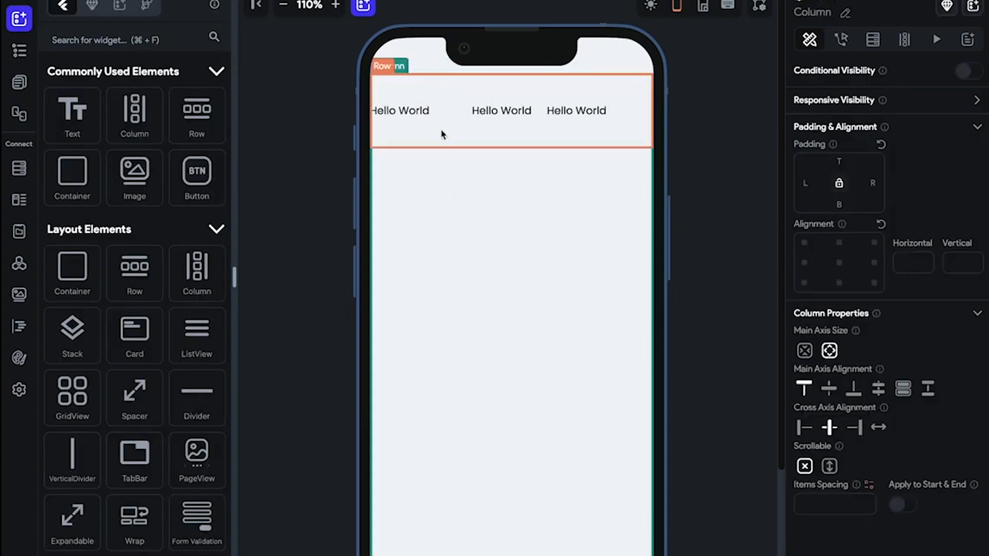
pyautogui.click(453, 101)
pyautogui.click(852, 256)
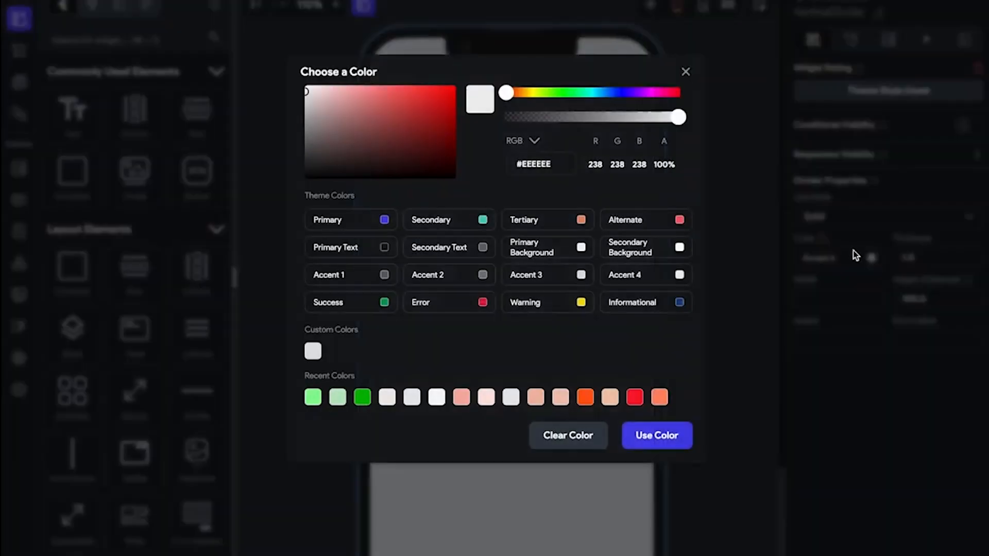
pyautogui.click(335, 220)
pyautogui.click(594, 220)
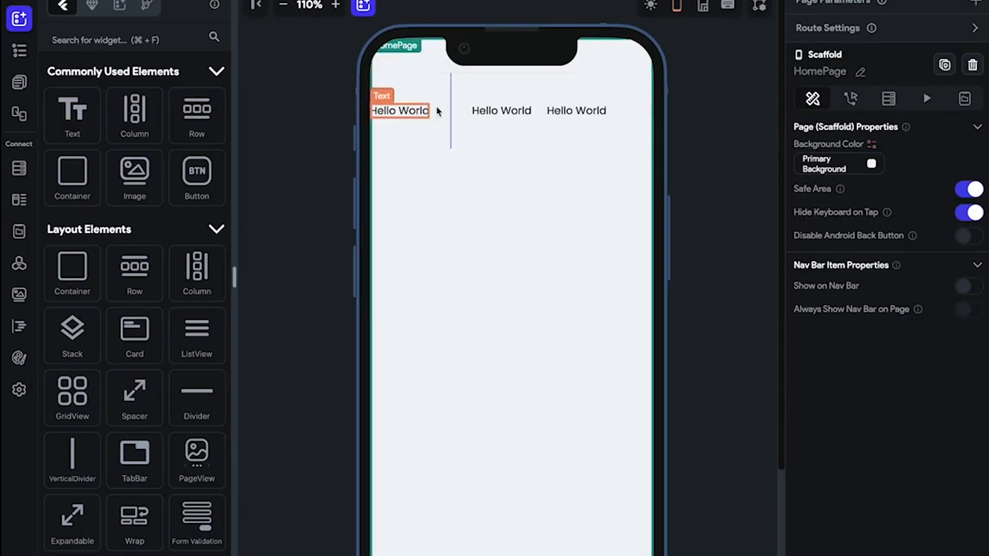
# Step: Copy the VerticalDivider into the Row, position the copy between the second and third texts, and select it
pyautogui.click(451, 107)
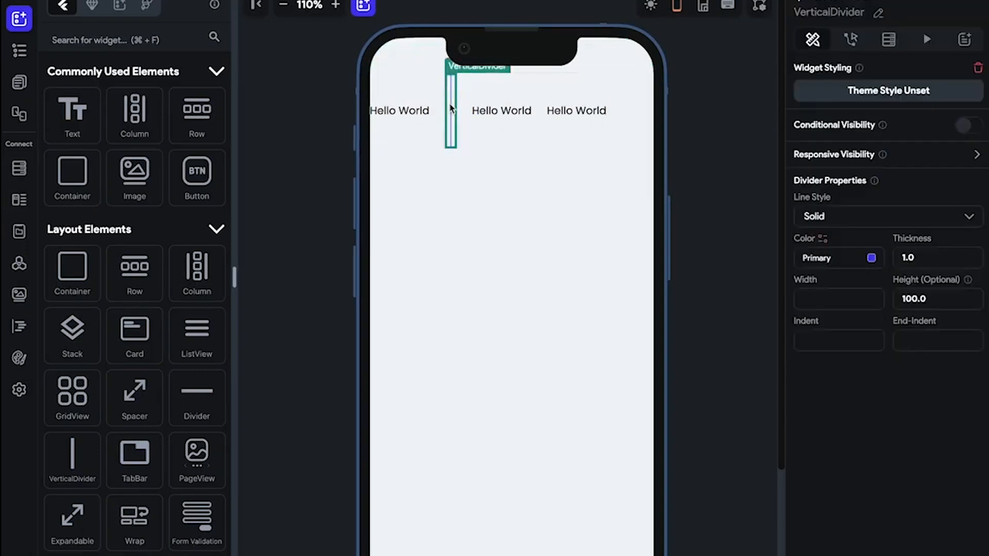
pyautogui.press('super+c')
pyautogui.click(555, 133)
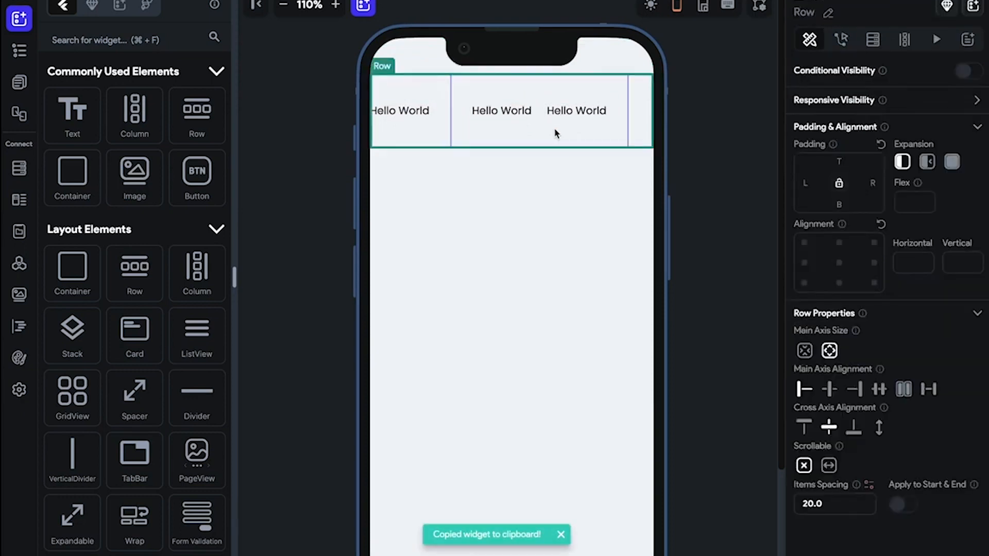
pyautogui.moveTo(632, 110); pyautogui.dragTo(522, 103)
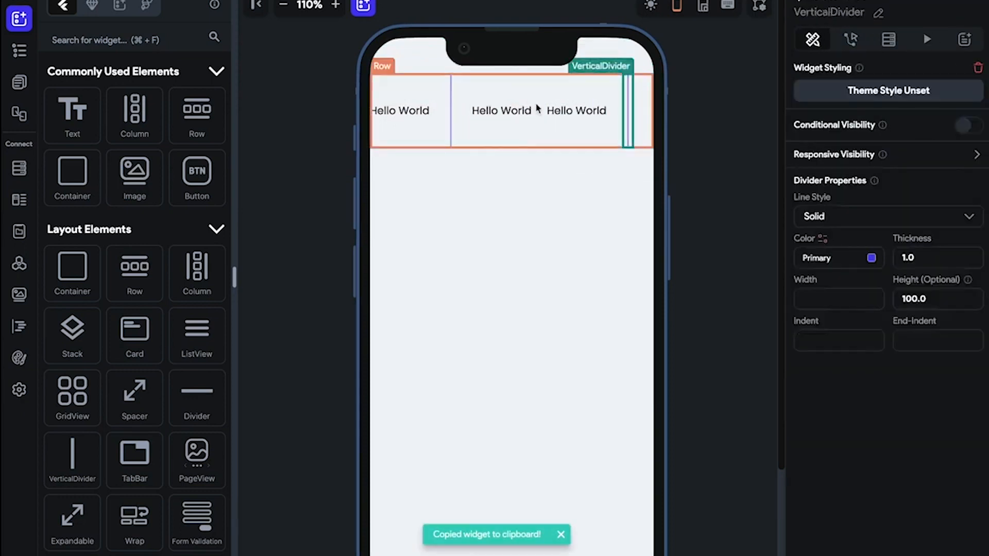
pyautogui.moveTo(623, 133); pyautogui.dragTo(555, 135)
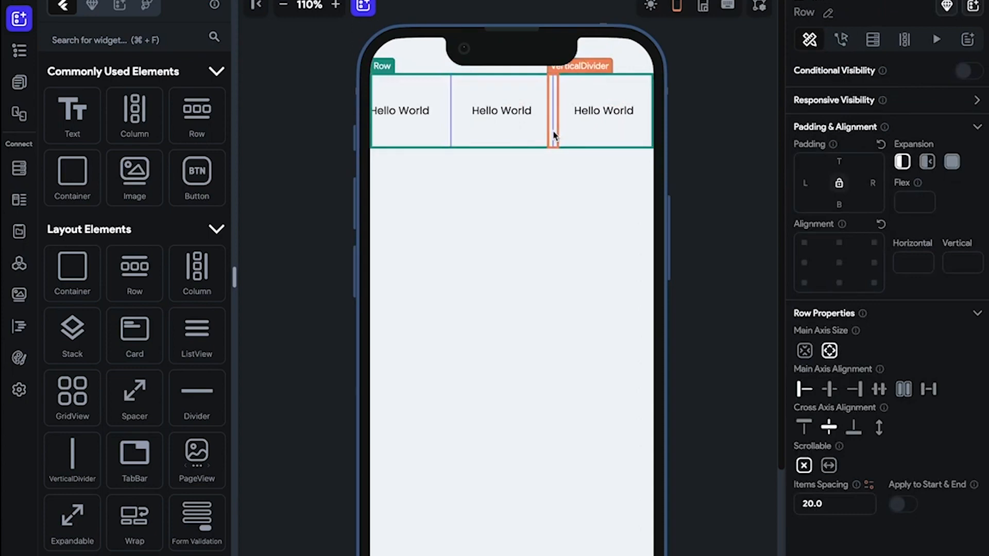
pyautogui.click(554, 135)
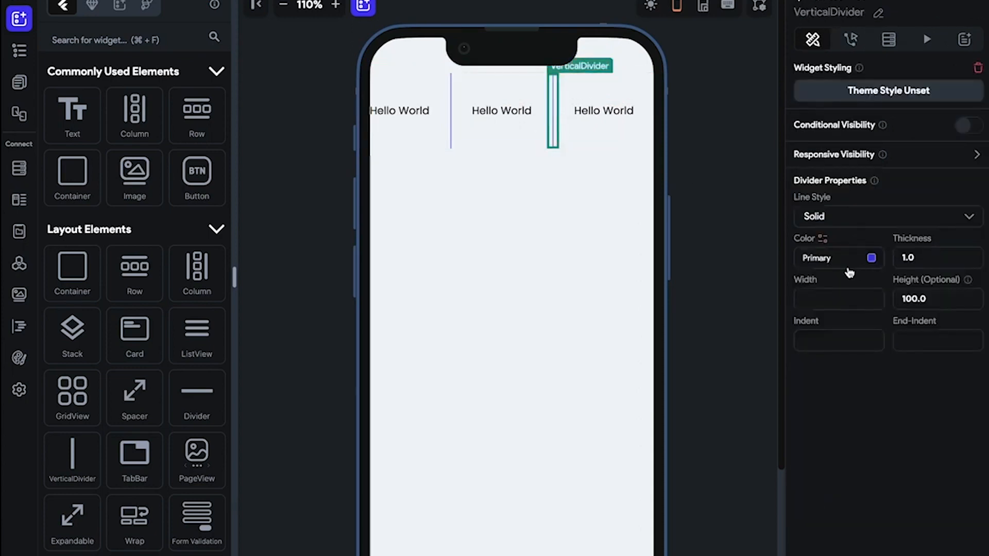
# Step: Try a width of 89 on the second VerticalDivider, and clear the width again
pyautogui.click(818, 297)
pyautogui.write('89')
pyautogui.press('BackSpace')
pyautogui.press('BackSpace')
# Step: Set the second VerticalDivider's indent and end-indent to 10, and deselect it
pyautogui.click(824, 333)
pyautogui.write('10')
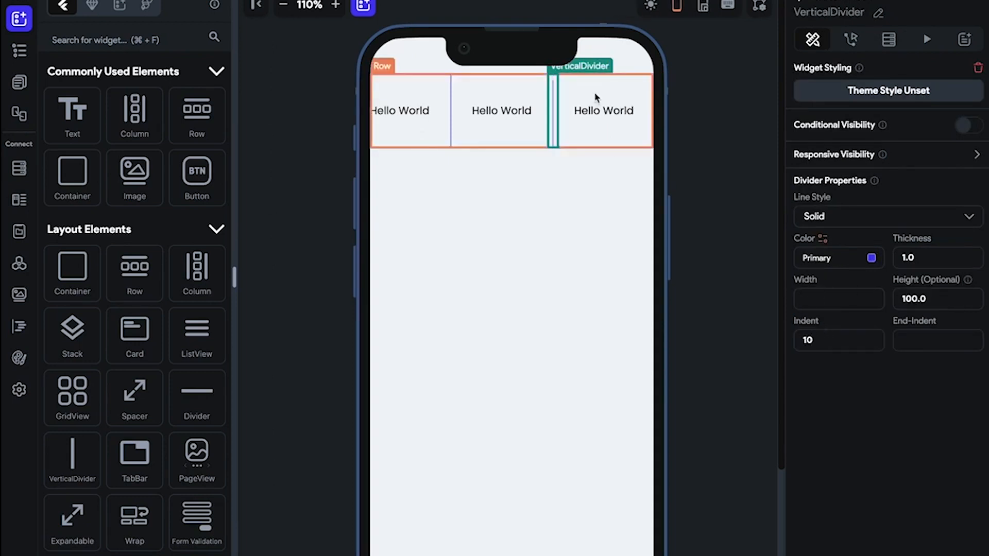
pyautogui.click(914, 333)
pyautogui.write('10')
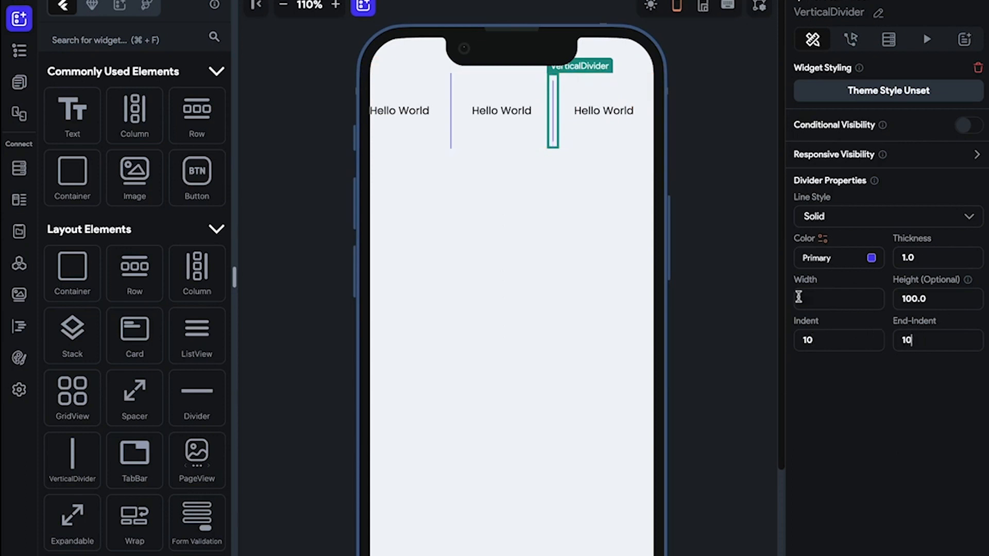
pyautogui.click(576, 195)
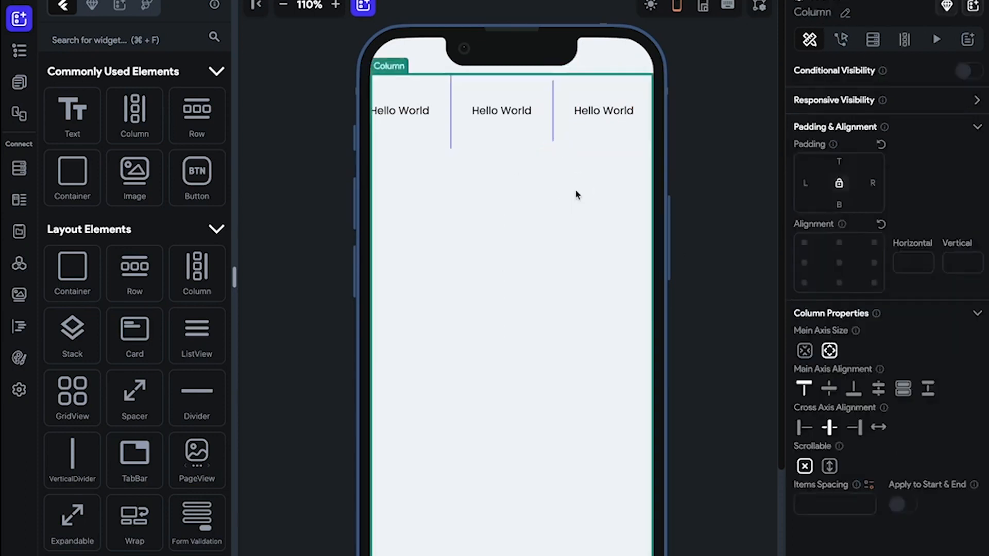